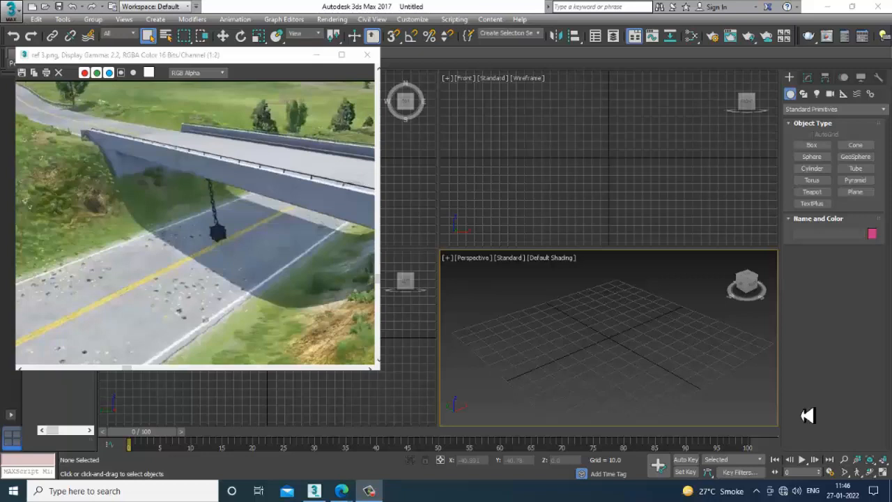
- Check the bridge reference image ref 3.png, fit it whole in its window at 1:4, and maximize the Perspective viewport
{"action": "scroll", "coordinate": [234, 259], "scroll_direction": "down", "scroll_amount": 1}
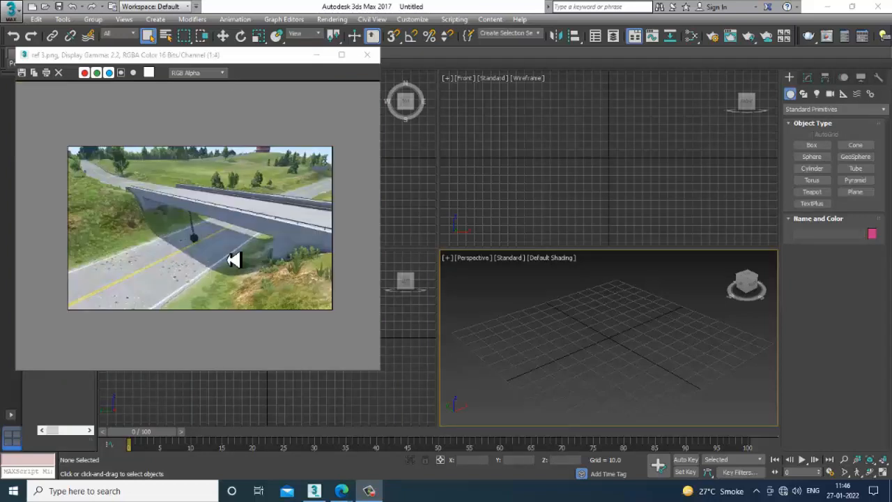
{"action": "scroll", "coordinate": [240, 232], "scroll_direction": "up", "scroll_amount": 1}
{"action": "scroll", "coordinate": [236, 231], "scroll_direction": "down", "scroll_amount": 1}
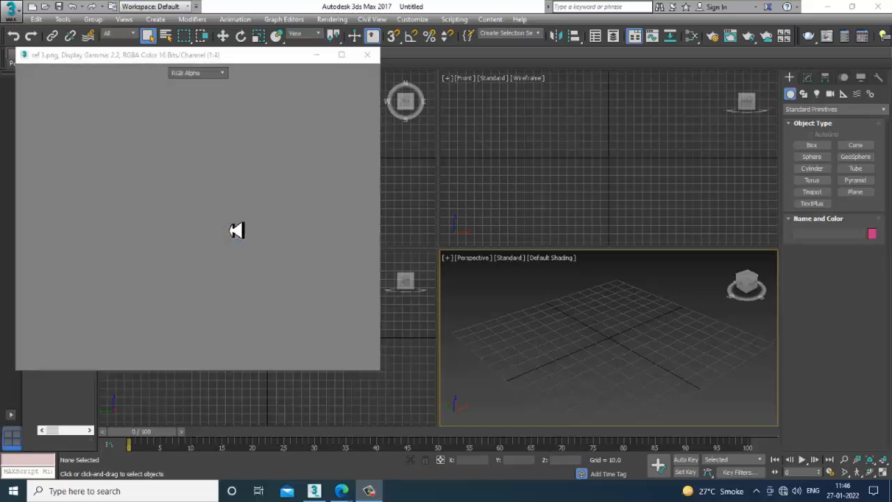
{"action": "scroll", "coordinate": [179, 249], "scroll_direction": "up", "scroll_amount": 1}
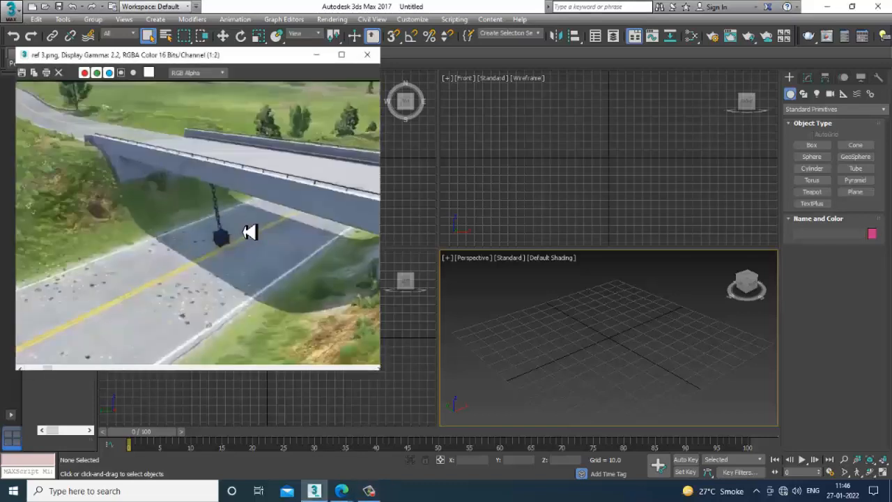
{"action": "scroll", "coordinate": [249, 234], "scroll_direction": "down", "scroll_amount": 1}
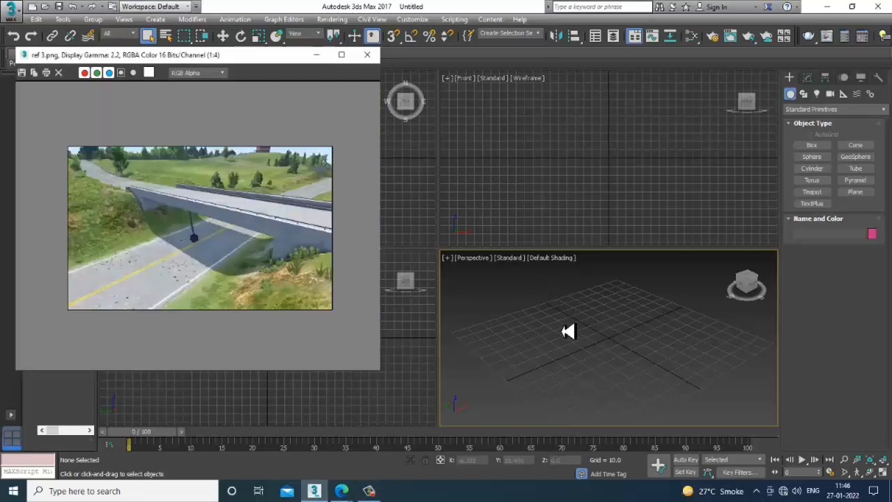
{"action": "left_click", "coordinate": [520, 320]}
{"action": "key", "text": "alt+w"}
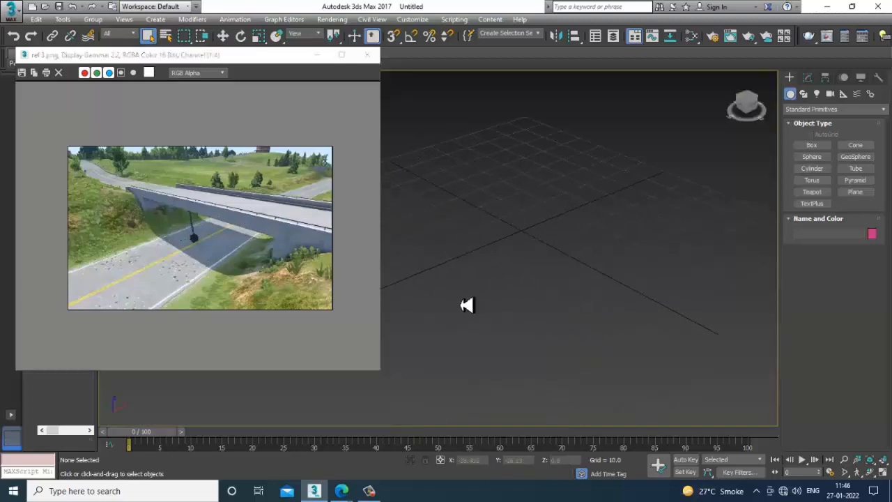
{"action": "middle_click_drag", "start_coordinate": [576, 328], "coordinate": [609, 317]}
{"action": "scroll", "coordinate": [637, 317], "scroll_direction": "down", "scroll_amount": 4}
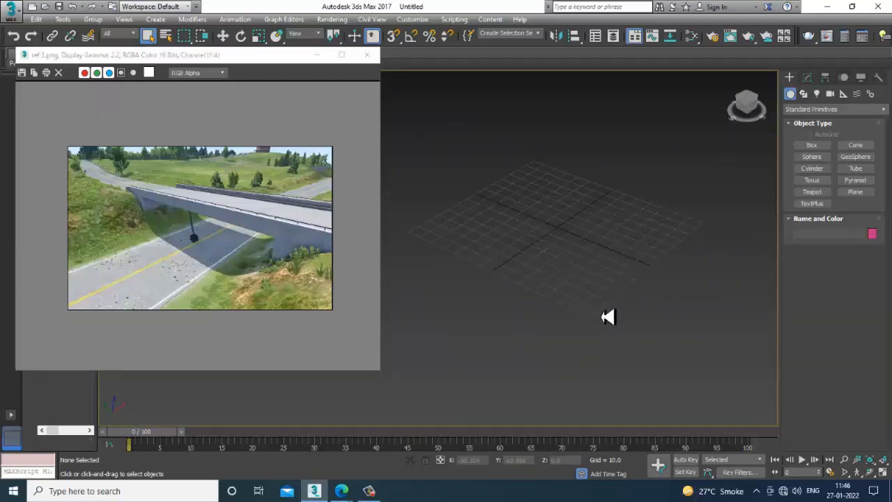
- Create a ground plane about 383 by 471 units over the grid and scale it uniformly to about 115%
{"action": "left_click", "coordinate": [855, 192]}
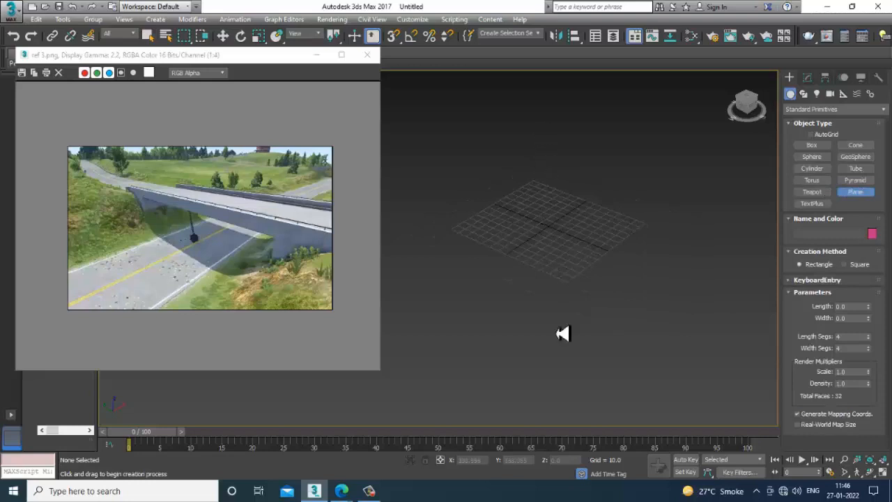
{"action": "left_click_drag", "start_coordinate": [534, 121], "coordinate": [583, 490]}
{"action": "key", "text": "w"}
{"action": "middle_click_drag", "start_coordinate": [504, 233], "coordinate": [577, 214], "text": "alt"}
{"action": "key", "text": "r"}
{"action": "middle_click_drag", "start_coordinate": [592, 246], "coordinate": [658, 236], "text": "alt"}
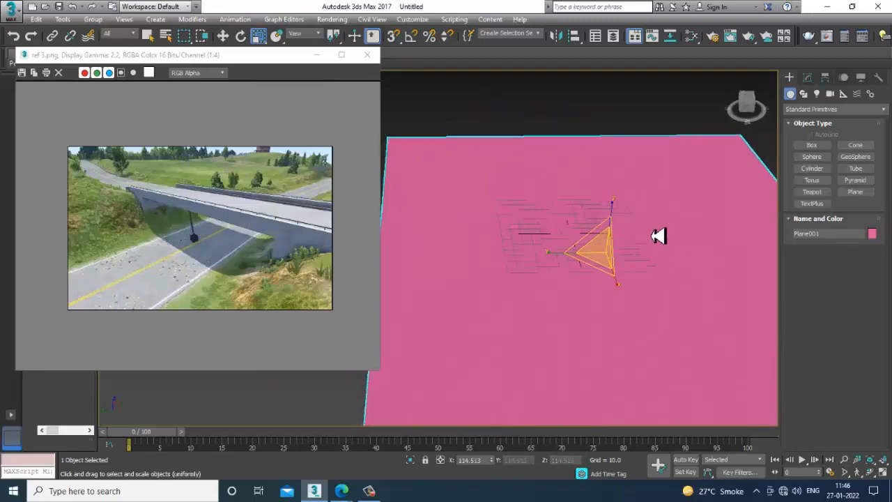
{"action": "key", "text": "w"}
{"action": "middle_click_drag", "start_coordinate": [453, 235], "coordinate": [481, 235], "text": "alt"}
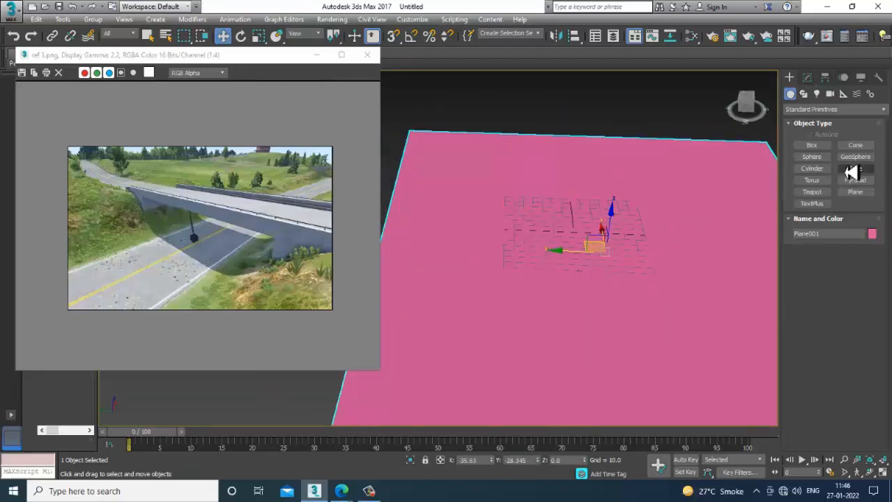
{"action": "left_click", "coordinate": [812, 144]}
{"action": "middle_click_drag", "start_coordinate": [530, 251], "coordinate": [515, 192], "text": "alt"}
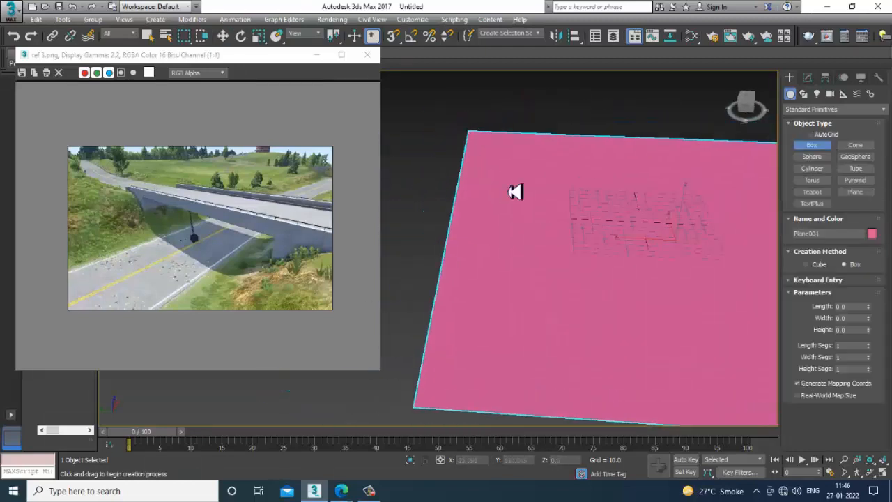
{"action": "middle_click_drag", "start_coordinate": [624, 217], "coordinate": [696, 202], "text": "alt"}
{"action": "middle_click_drag", "start_coordinate": [605, 199], "coordinate": [546, 136], "text": "alt"}
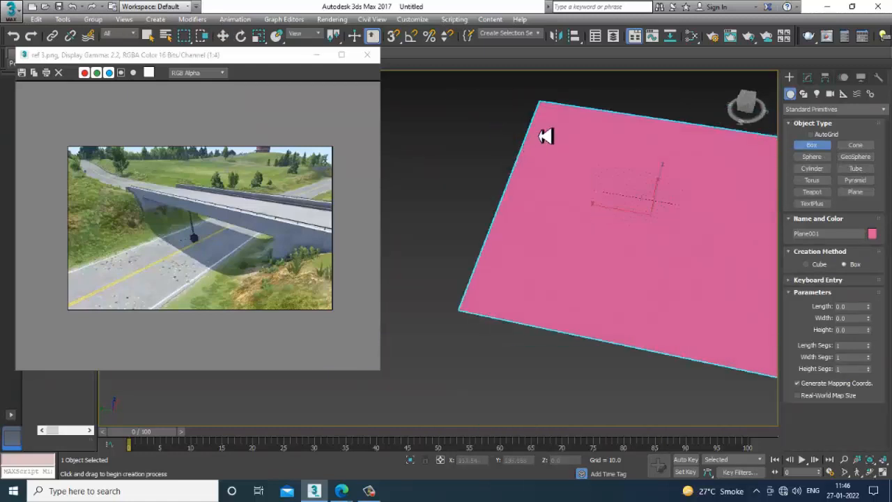
{"action": "left_click_drag", "start_coordinate": [543, 104], "coordinate": [595, 340]}
{"action": "right_click", "coordinate": [607, 314]}
{"action": "middle_click_drag", "start_coordinate": [648, 275], "coordinate": [656, 267], "text": "alt"}
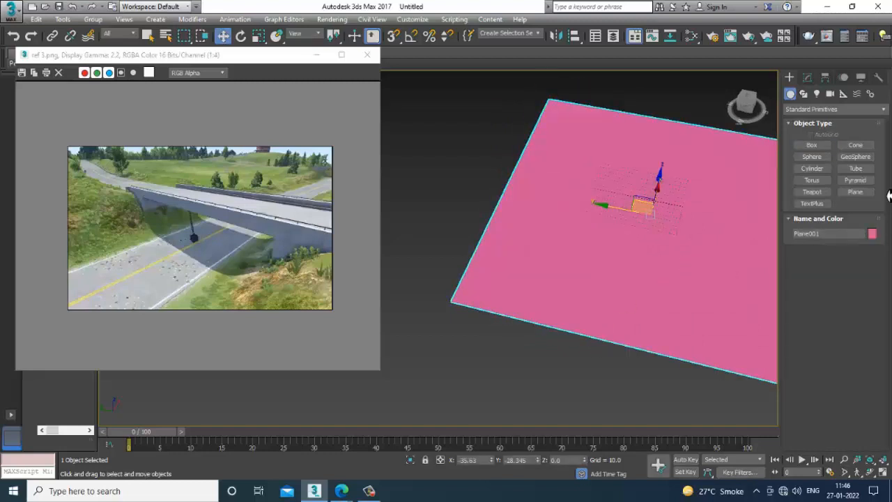
- Create a second plane about 190 by 549 units on one side of the ground plane, running along its edge
{"action": "left_click", "coordinate": [866, 193]}
{"action": "middle_click_drag", "start_coordinate": [669, 223], "coordinate": [597, 195], "text": "alt"}
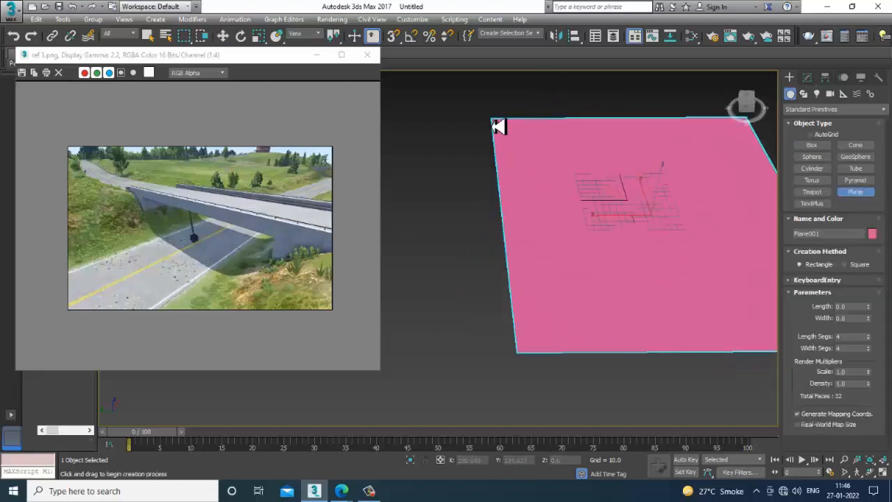
{"action": "left_click_drag", "start_coordinate": [498, 125], "coordinate": [678, 361]}
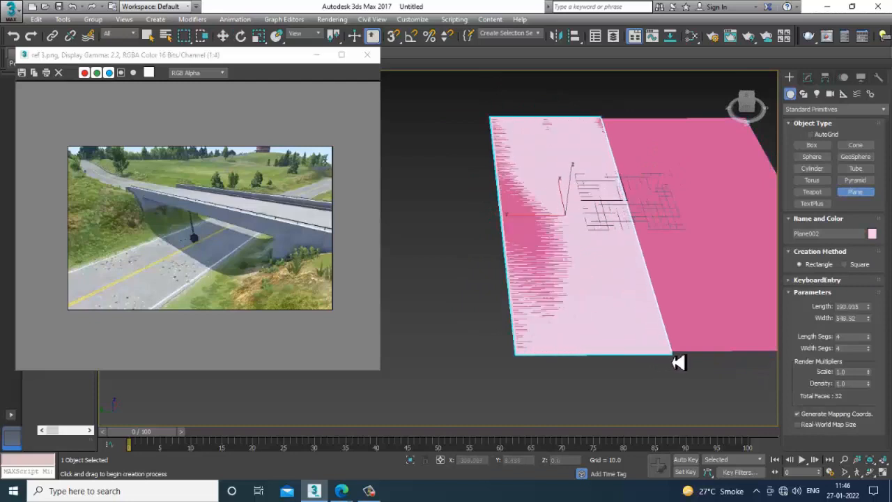
{"action": "right_click", "coordinate": [662, 321]}
{"action": "middle_click_drag", "start_coordinate": [658, 308], "coordinate": [653, 289], "text": "alt"}
- Stretch the larger ground plane in both horizontal directions so it extends well past the smaller plane on all sides
{"action": "left_click", "coordinate": [655, 289]}
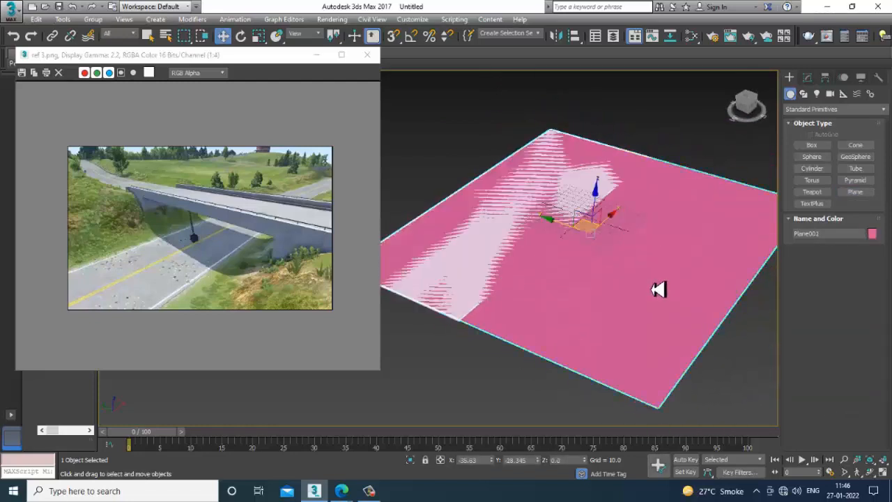
{"action": "key", "text": "r"}
{"action": "left_click_drag", "start_coordinate": [648, 256], "coordinate": [666, 263]}
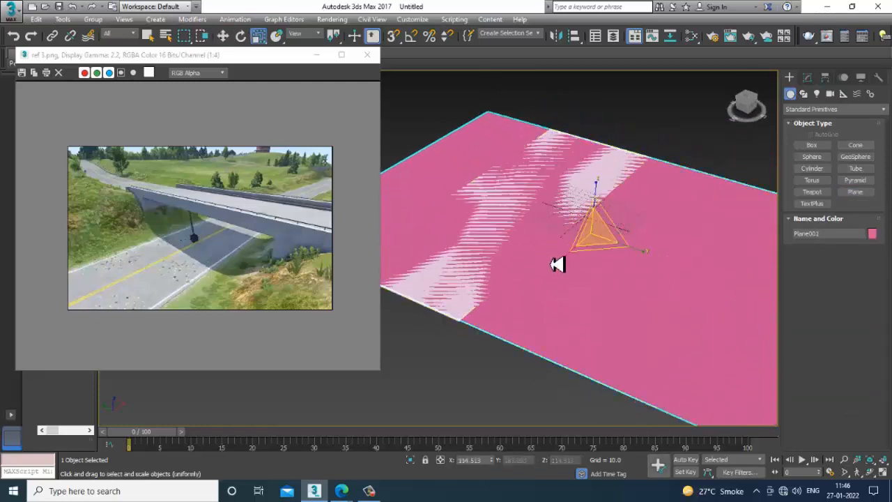
{"action": "left_click_drag", "start_coordinate": [563, 260], "coordinate": [559, 279]}
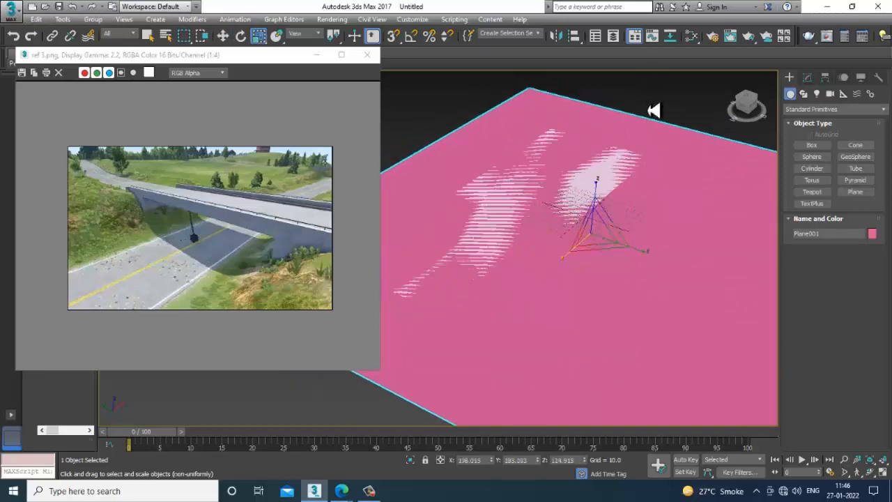
- Move the smaller plane along Y to about 166.7, near the far long edge of the ground plane
{"action": "left_click", "coordinate": [619, 160]}
{"action": "left_click_drag", "start_coordinate": [522, 223], "coordinate": [610, 226]}
{"action": "key", "text": "w"}
{"action": "middle_click_drag", "start_coordinate": [610, 226], "coordinate": [635, 237]}
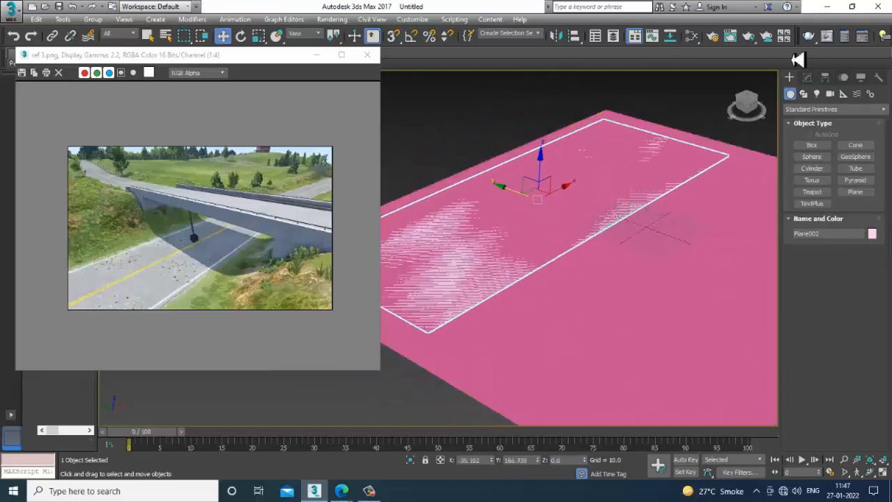
- Set the smaller plane's length and width segments to 80 each
{"action": "left_click", "coordinate": [806, 76]}
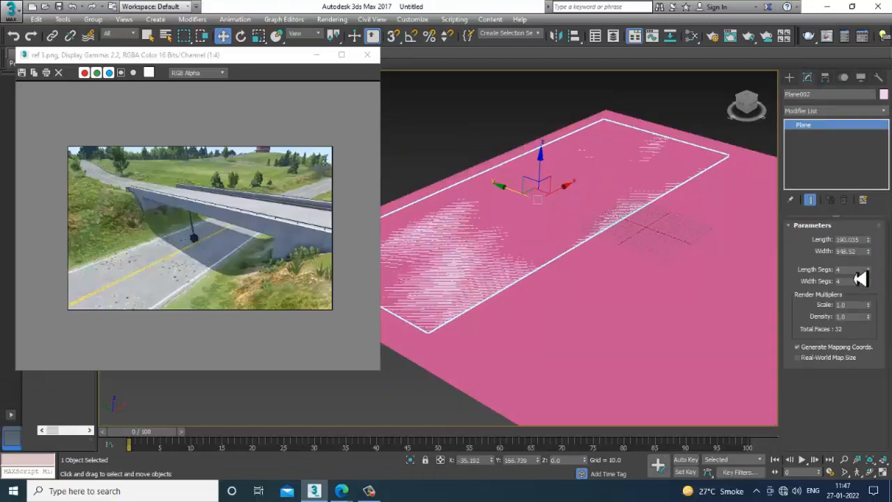
{"action": "left_click", "coordinate": [852, 269]}
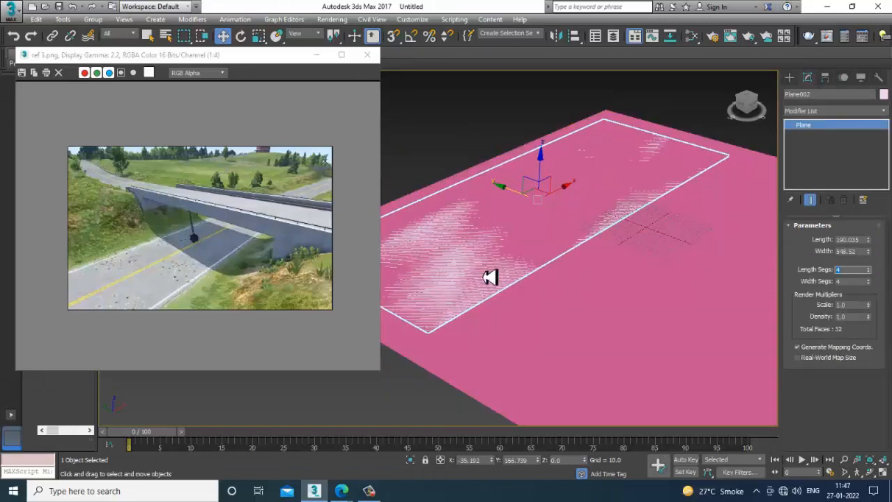
{"action": "type", "text": "80"}
{"action": "key", "text": "Tab"}
{"action": "type", "text": "80"}
{"action": "key", "text": "Return"}
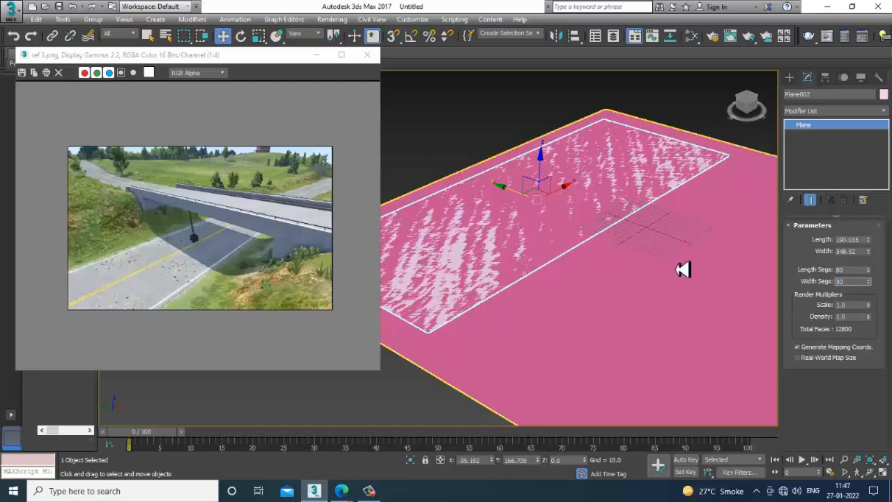
- Display edged faces in the viewport and freeze the larger ground plane
{"action": "left_click", "coordinate": [682, 270]}
{"action": "middle_click_drag", "start_coordinate": [640, 267], "coordinate": [649, 264]}
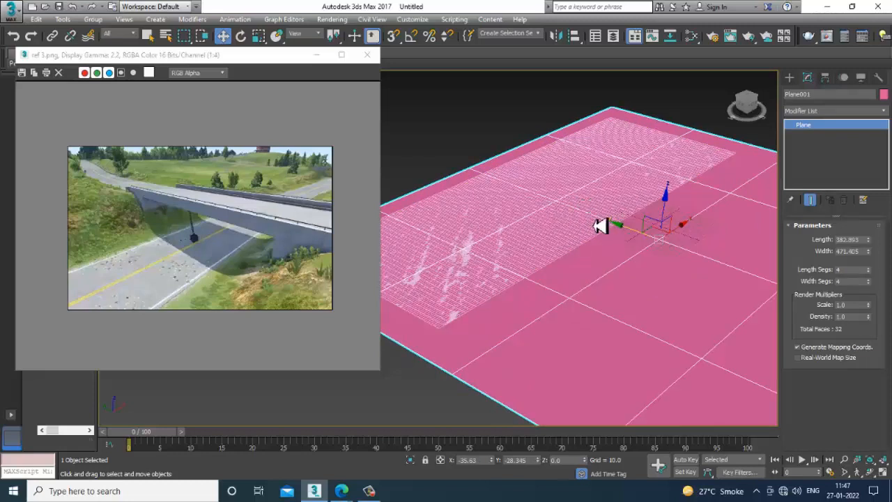
{"action": "right_click", "coordinate": [651, 259]}
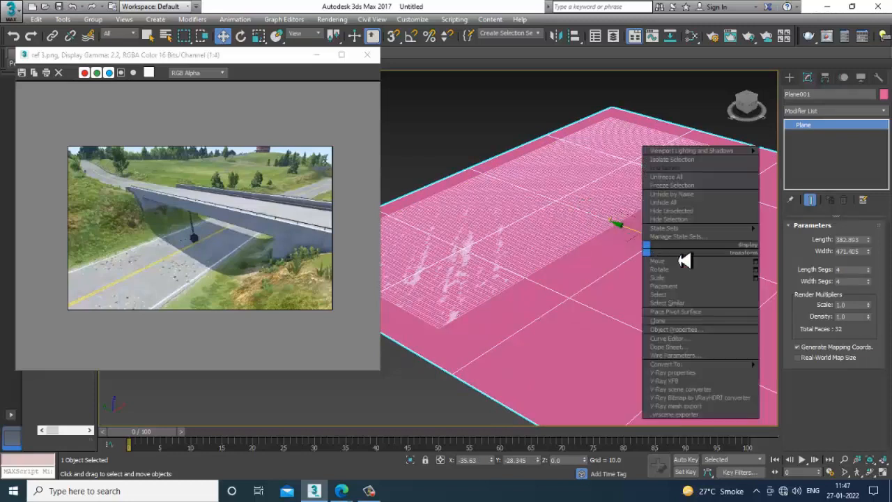
{"action": "left_click", "coordinate": [690, 186]}
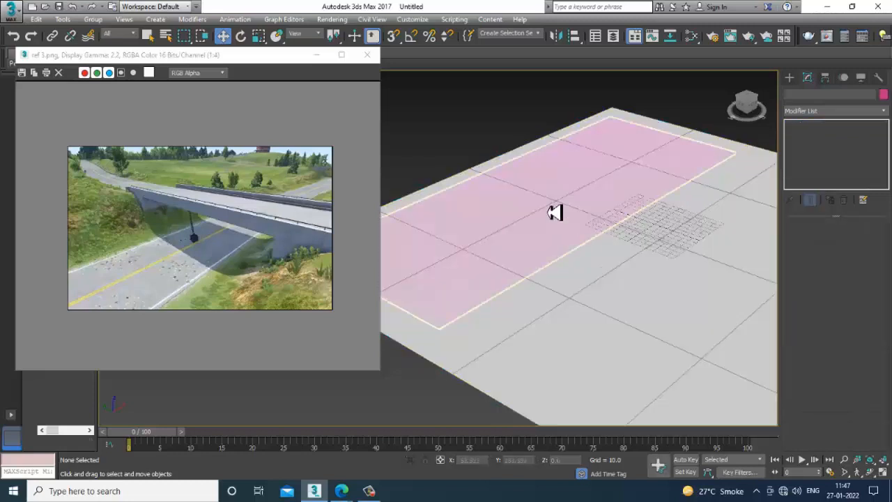
- Select the smaller plane, shift the reference image window clear of the ribbon, and expand the Freeform tools
{"action": "left_click", "coordinate": [555, 212]}
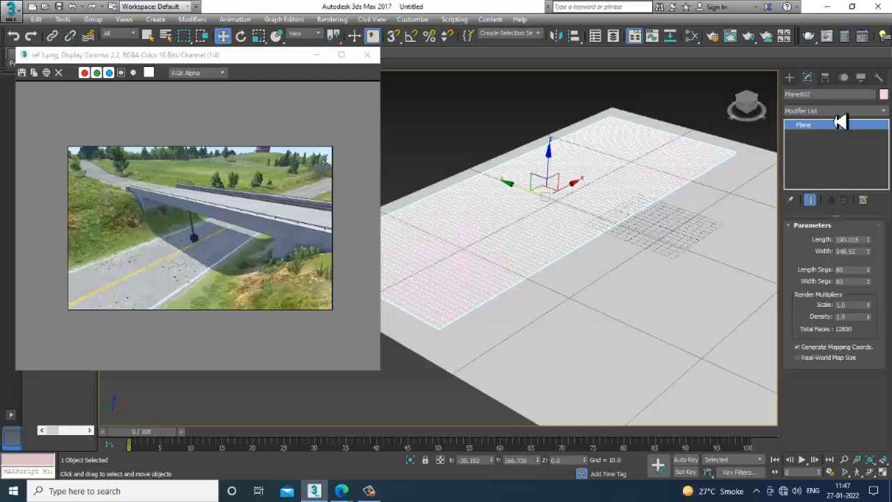
{"action": "mouse_move", "coordinate": [568, 178]}
{"action": "middle_mouse_down"}
{"action": "mouse_move", "coordinate": [584, 194]}
{"action": "mouse_move", "coordinate": [570, 195]}
{"action": "middle_mouse_up"}
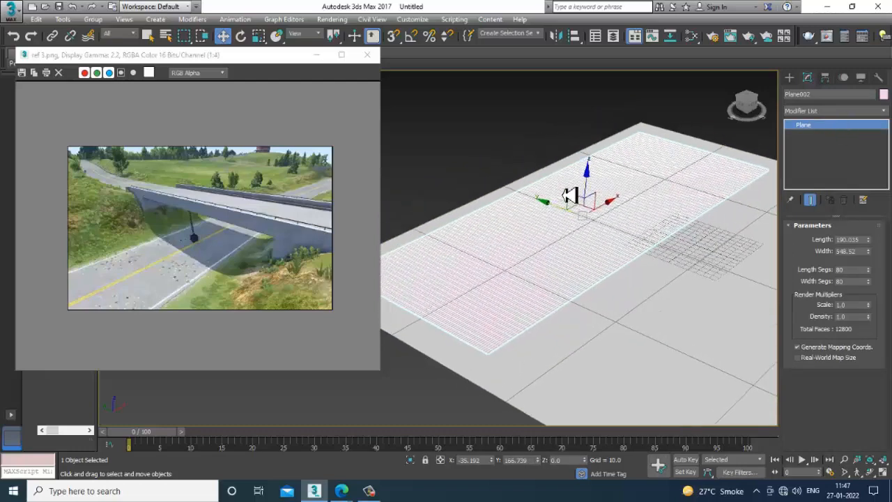
{"action": "left_click_drag", "start_coordinate": [206, 61], "coordinate": [199, 113]}
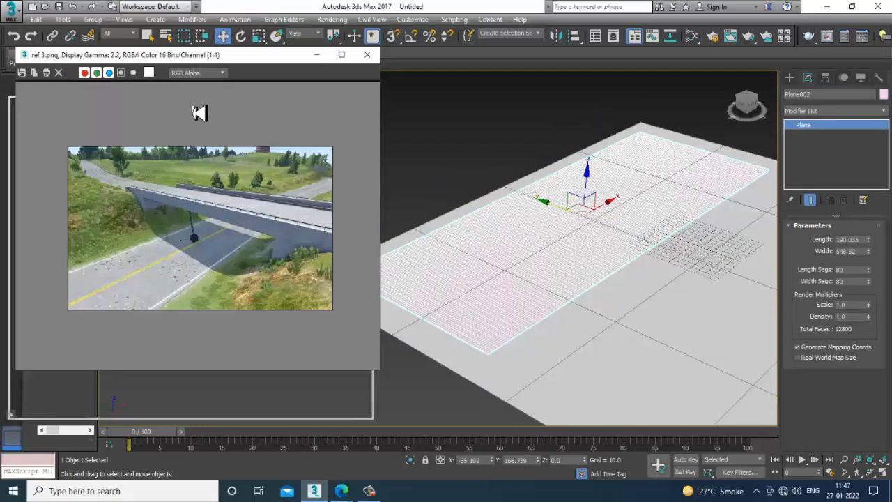
{"action": "left_click", "coordinate": [80, 58]}
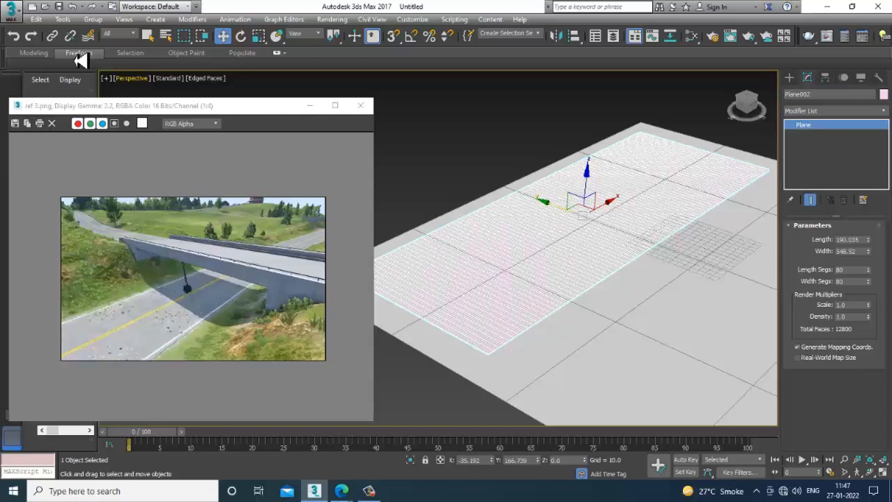
{"action": "left_click", "coordinate": [79, 55]}
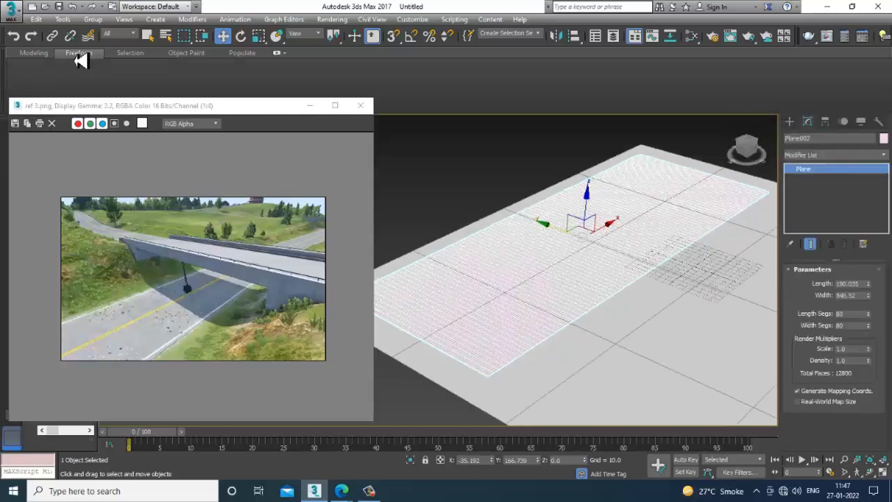
- Convert the smaller plane to an Editable Poly
{"action": "right_click", "coordinate": [587, 230]}
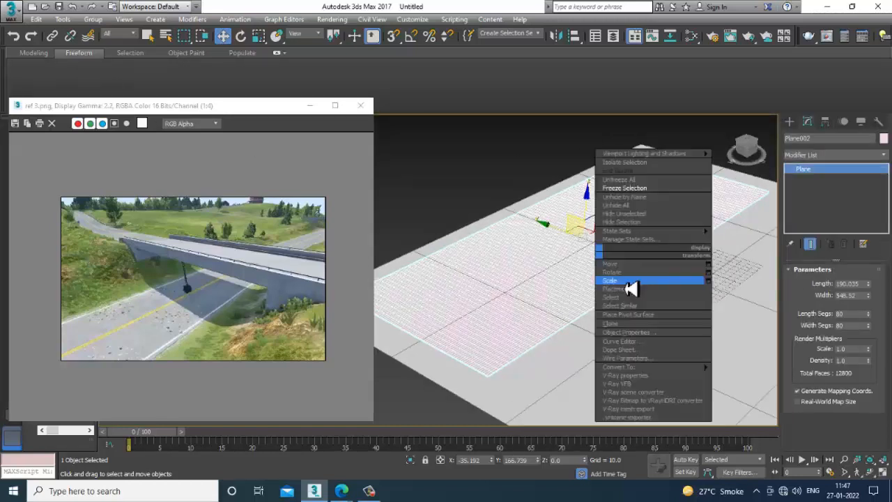
{"action": "mouse_move", "coordinate": [680, 368]}
{"action": "left_click", "coordinate": [760, 377]}
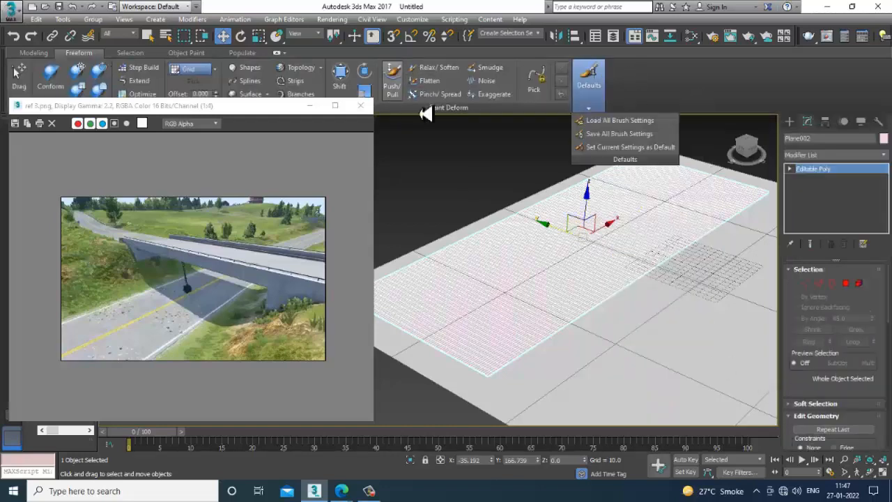
- Activate the Push/Pull paint deform brush on the smaller plane and reposition the reference image window below the ribbon
{"action": "left_click", "coordinate": [392, 80]}
{"action": "scroll", "coordinate": [601, 307], "scroll_direction": "up", "scroll_amount": 3}
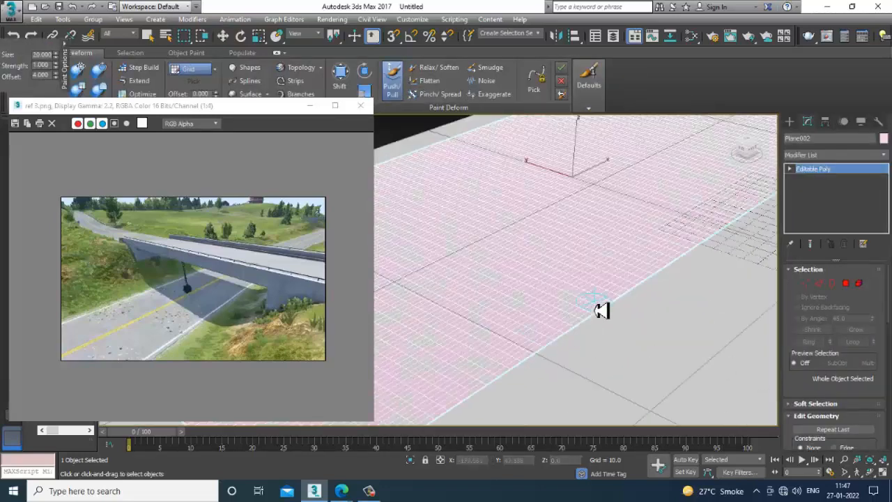
{"action": "scroll", "coordinate": [526, 269], "scroll_direction": "down", "scroll_amount": 1}
{"action": "left_click_drag", "start_coordinate": [247, 112], "coordinate": [261, 302]}
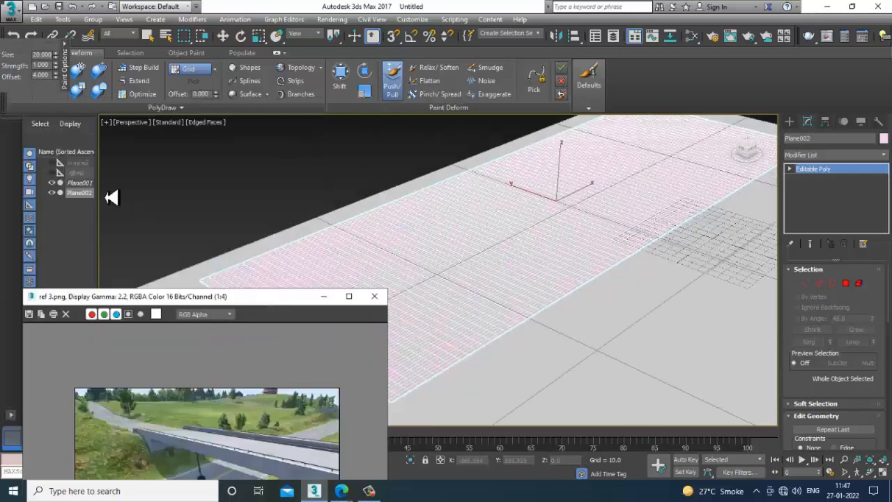
{"action": "left_click_drag", "start_coordinate": [178, 298], "coordinate": [193, 169]}
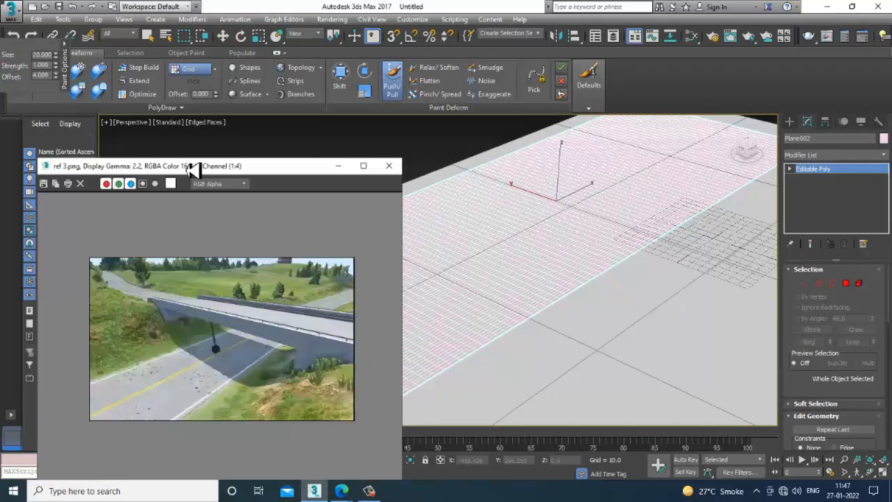
{"action": "middle_click_drag", "start_coordinate": [576, 198], "coordinate": [589, 222]}
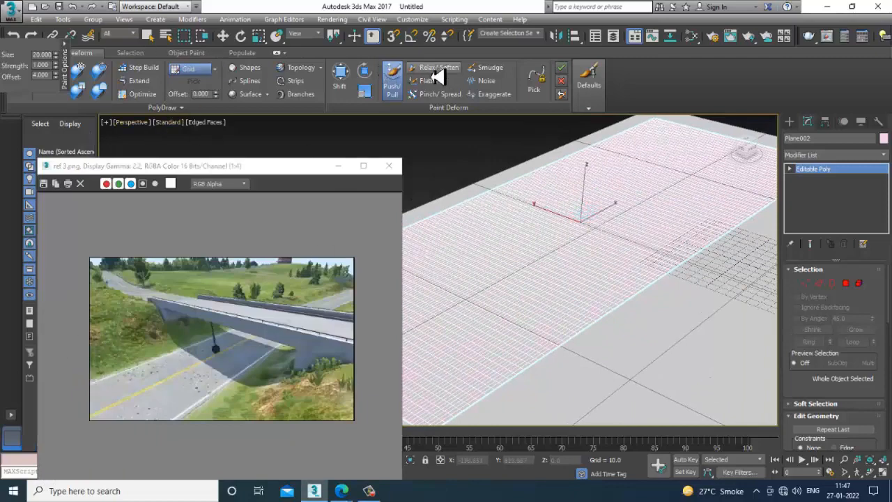
- Enlarge the Push/Pull brush to a size of about 106.5 and raise the first hills along the middle of the smaller plane
{"action": "left_click", "coordinate": [400, 80]}
{"action": "left_click", "coordinate": [400, 79]}
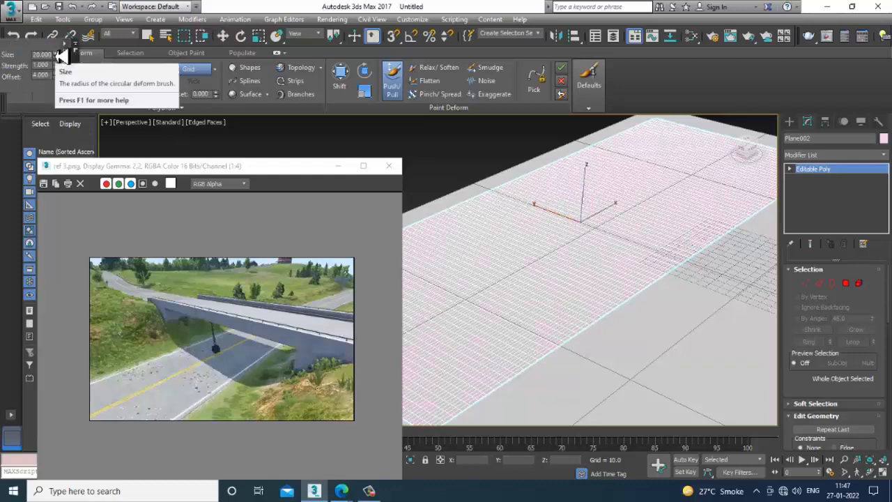
{"action": "left_click_drag", "start_coordinate": [56, 55], "coordinate": [13, 458]}
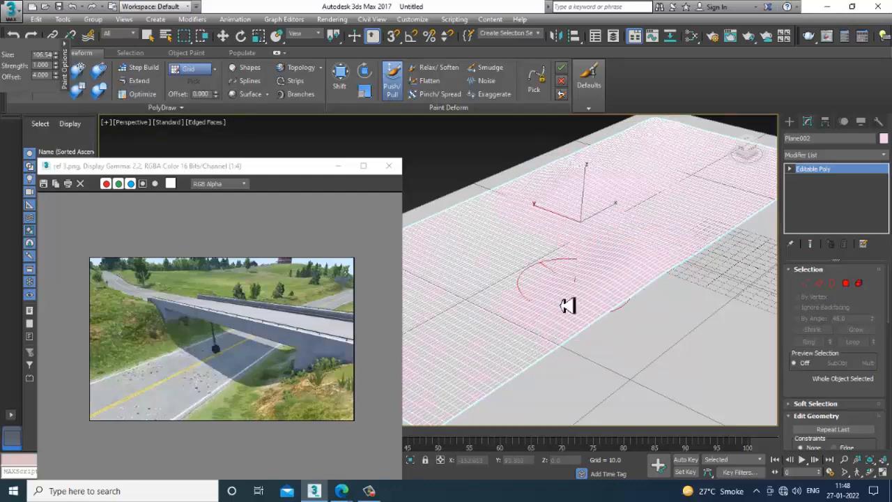
{"action": "mouse_move", "coordinate": [568, 305]}
{"action": "left_mouse_down"}
{"action": "mouse_move", "coordinate": [775, 181]}
{"action": "mouse_move", "coordinate": [713, 193]}
{"action": "mouse_move", "coordinate": [668, 239]}
{"action": "mouse_move", "coordinate": [719, 211]}
{"action": "mouse_move", "coordinate": [690, 209]}
{"action": "mouse_move", "coordinate": [674, 180]}
{"action": "mouse_move", "coordinate": [623, 219]}
{"action": "mouse_move", "coordinate": [699, 205]}
{"action": "mouse_move", "coordinate": [621, 160]}
{"action": "mouse_move", "coordinate": [564, 259]}
{"action": "mouse_move", "coordinate": [523, 301]}
{"action": "mouse_move", "coordinate": [551, 299]}
{"action": "mouse_move", "coordinate": [535, 312]}
{"action": "mouse_move", "coordinate": [602, 280]}
{"action": "mouse_move", "coordinate": [674, 189]}
{"action": "mouse_move", "coordinate": [611, 163]}
{"action": "mouse_move", "coordinate": [639, 181]}
{"action": "left_mouse_up"}
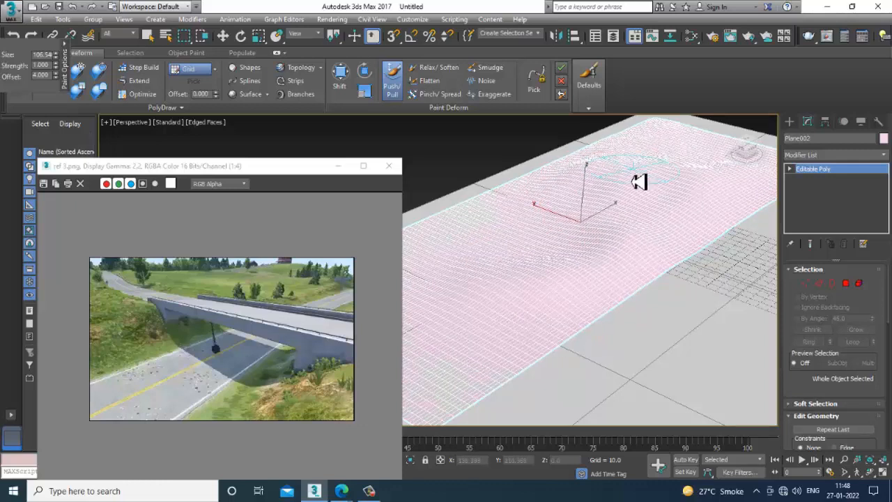
{"action": "middle_click_drag", "start_coordinate": [617, 192], "coordinate": [605, 236], "text": "alt"}
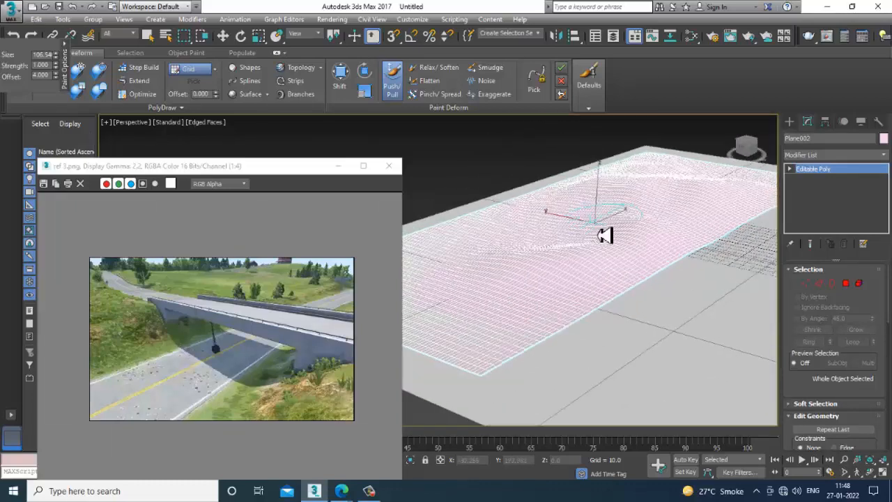
- Change the sculpted plane's object color from the palette to grey, checking the relief with edged faces hidden
{"action": "key", "text": "F4"}
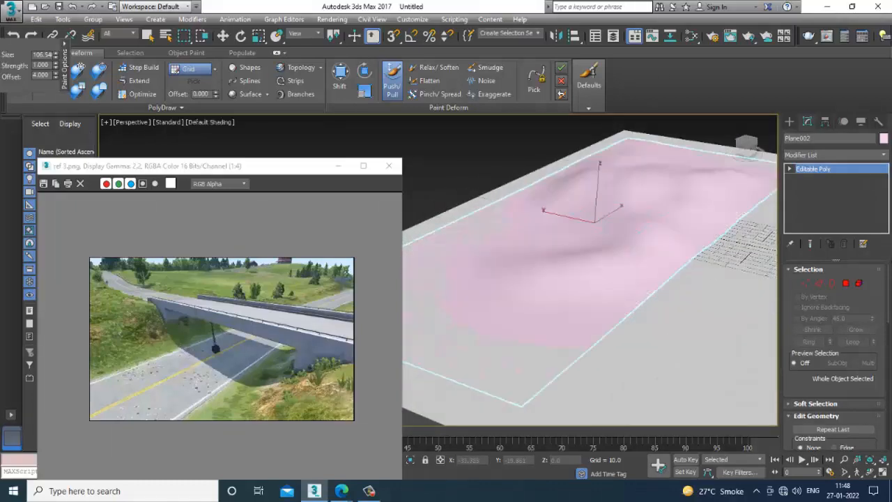
{"action": "left_click", "coordinate": [884, 139]}
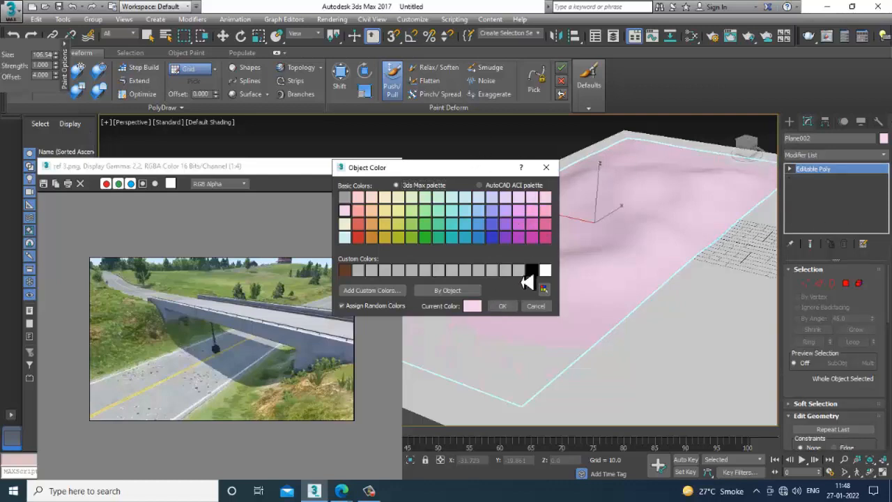
{"action": "left_click", "coordinate": [506, 307]}
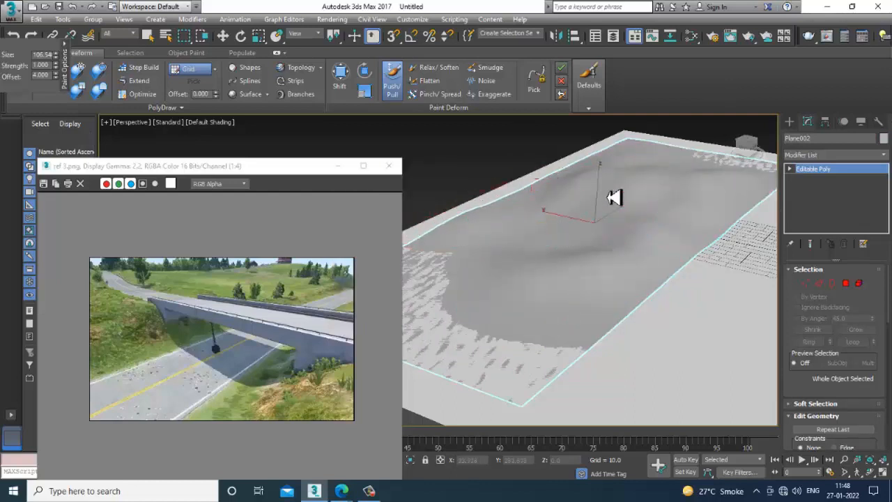
{"action": "key", "text": "F4"}
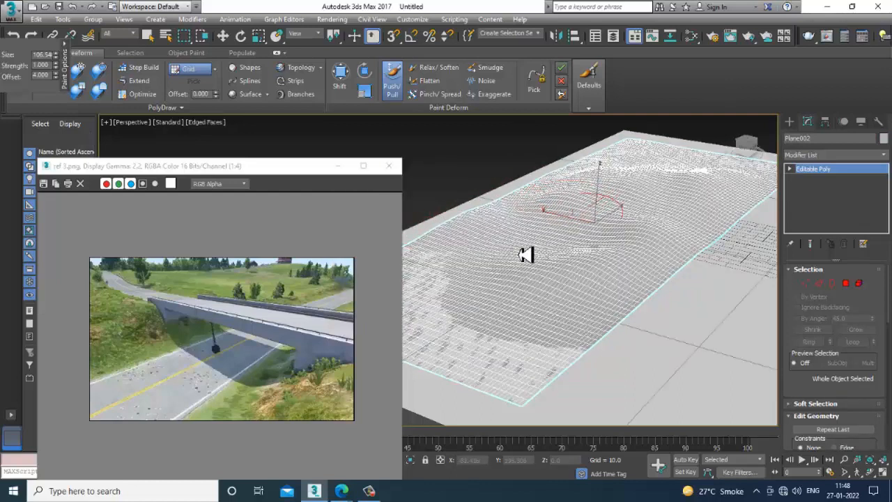
- Raise more hills toward both short ends of the plane with Push/Pull, comparing the relief with and without edged faces
{"action": "mouse_move", "coordinate": [579, 283]}
{"action": "left_mouse_down"}
{"action": "mouse_move", "coordinate": [670, 219]}
{"action": "mouse_move", "coordinate": [565, 292]}
{"action": "mouse_move", "coordinate": [516, 352]}
{"action": "mouse_move", "coordinate": [527, 355]}
{"action": "mouse_move", "coordinate": [446, 342]}
{"action": "mouse_move", "coordinate": [413, 304]}
{"action": "left_mouse_up"}
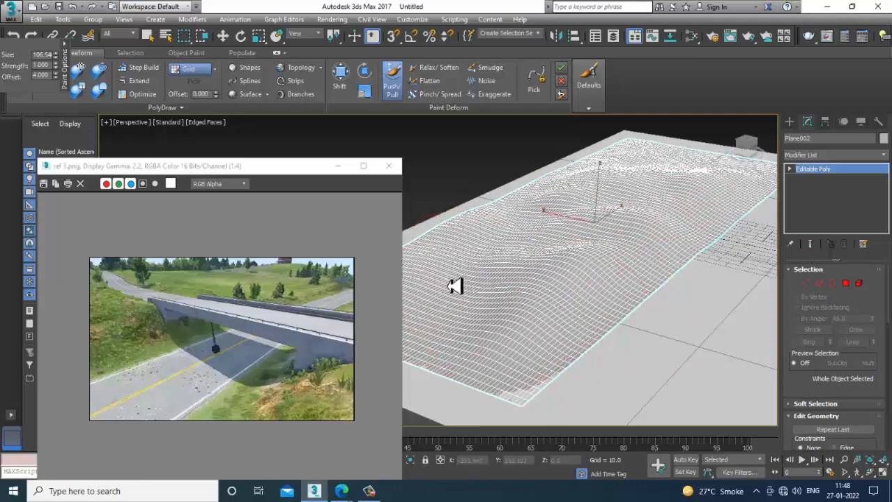
{"action": "mouse_move", "coordinate": [721, 258]}
{"action": "middle_mouse_down", "text": "alt"}
{"action": "mouse_move", "coordinate": [648, 270]}
{"action": "mouse_move", "coordinate": [705, 236]}
{"action": "middle_mouse_up", "text": "alt"}
{"action": "key", "text": "F4"}
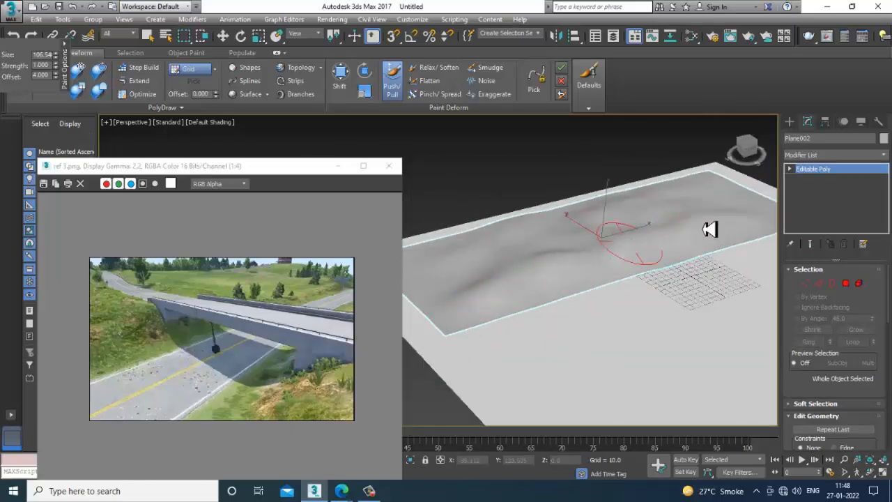
{"action": "mouse_move", "coordinate": [643, 264]}
{"action": "middle_mouse_down", "text": "alt"}
{"action": "mouse_move", "coordinate": [663, 246]}
{"action": "mouse_move", "coordinate": [701, 262]}
{"action": "mouse_move", "coordinate": [640, 284]}
{"action": "mouse_move", "coordinate": [673, 335]}
{"action": "mouse_move", "coordinate": [683, 324]}
{"action": "middle_mouse_up", "text": "alt"}
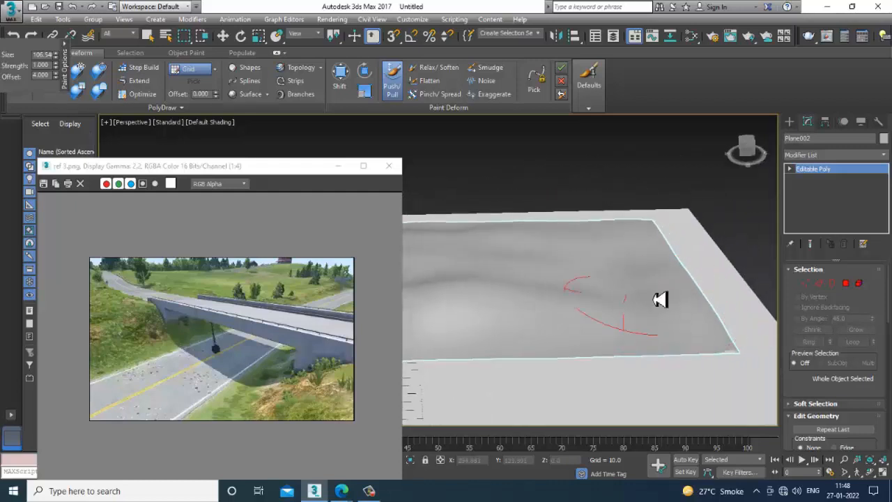
{"action": "key", "text": "F4"}
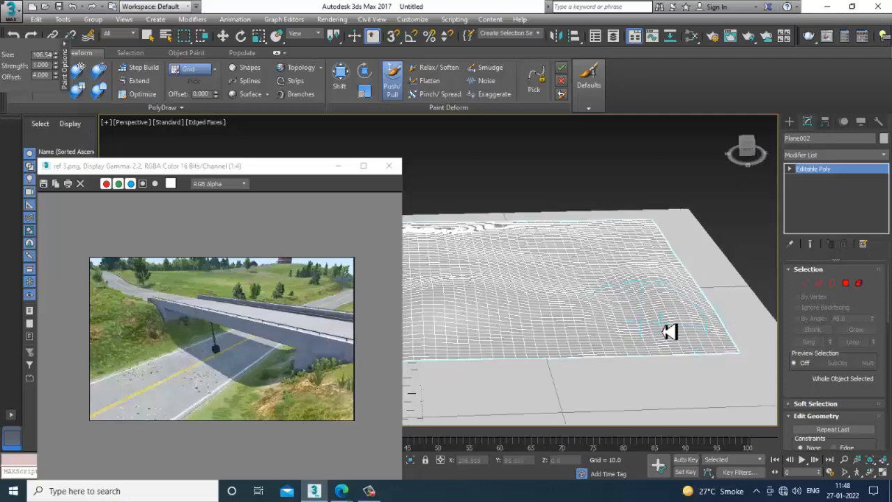
{"action": "middle_click_drag", "start_coordinate": [635, 320], "coordinate": [527, 328], "text": "alt"}
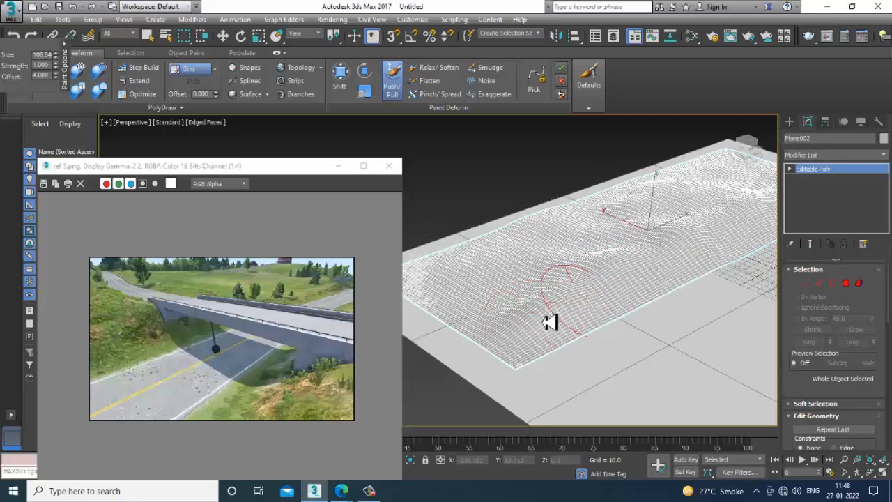
- Build up further uneven mounds across the middle and along the long back edge of the terrain, and leave the Push/Pull brush
{"action": "middle_click_drag", "start_coordinate": [750, 237], "coordinate": [633, 277], "text": "alt"}
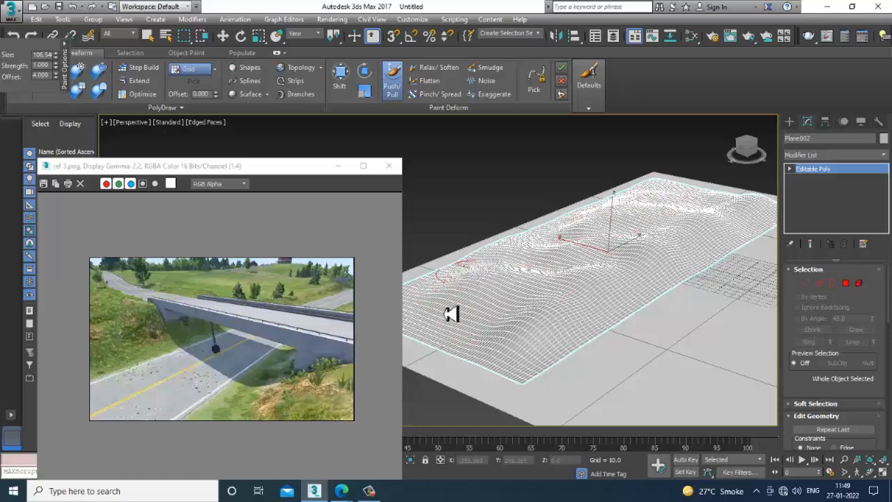
{"action": "mouse_move", "coordinate": [508, 303]}
{"action": "middle_mouse_down", "text": "alt"}
{"action": "mouse_move", "coordinate": [615, 264]}
{"action": "mouse_move", "coordinate": [564, 261]}
{"action": "mouse_move", "coordinate": [564, 232]}
{"action": "mouse_move", "coordinate": [617, 278]}
{"action": "mouse_move", "coordinate": [516, 290]}
{"action": "middle_mouse_up", "text": "alt"}
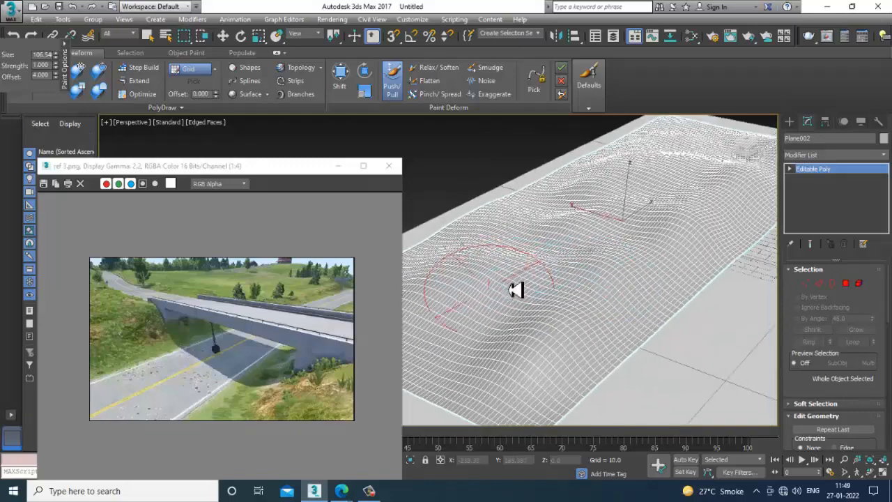
{"action": "middle_click_drag", "start_coordinate": [587, 276], "coordinate": [619, 216], "text": "alt"}
{"action": "scroll", "coordinate": [627, 218], "scroll_direction": "up", "scroll_amount": 3}
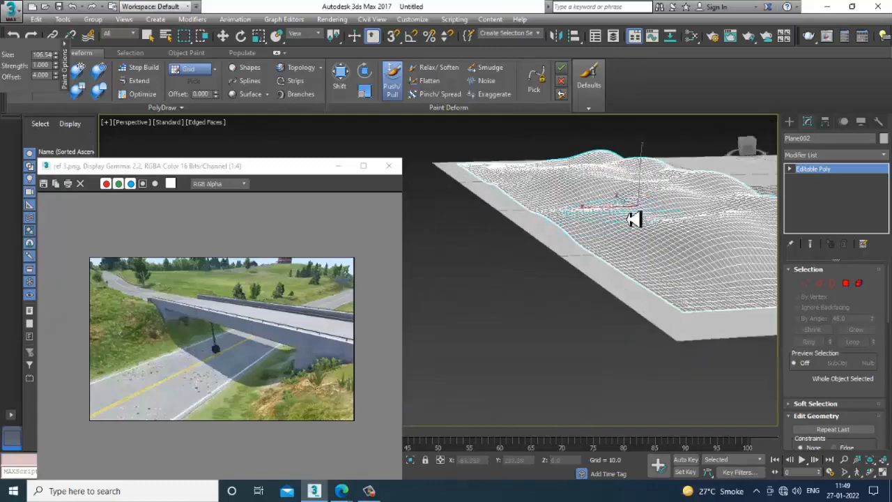
{"action": "middle_click_drag", "start_coordinate": [705, 241], "coordinate": [604, 221], "text": "alt"}
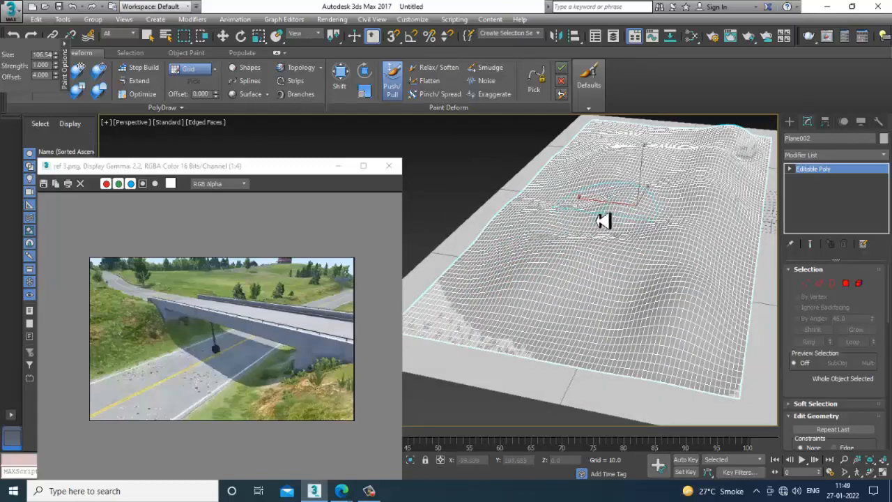
{"action": "right_click", "coordinate": [582, 219], "text": "shift"}
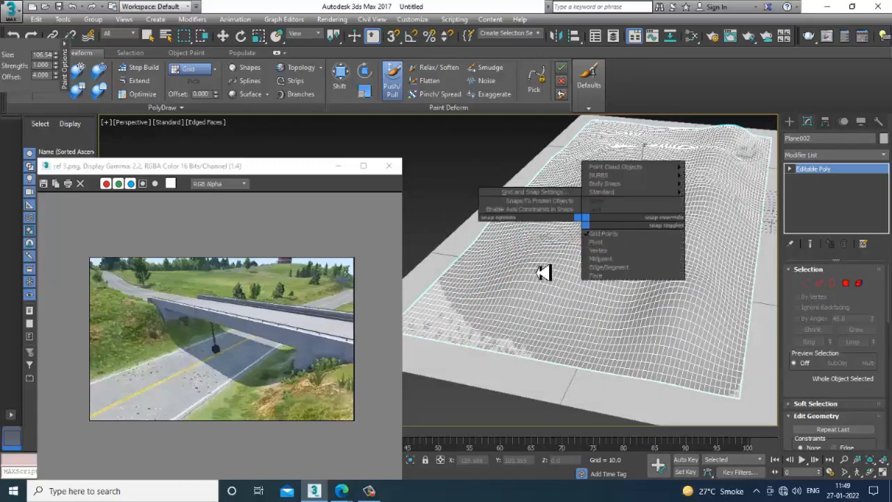
{"action": "mouse_move", "coordinate": [544, 273]}
{"action": "middle_mouse_down", "text": "alt"}
{"action": "mouse_move", "coordinate": [583, 287]}
{"action": "mouse_move", "coordinate": [575, 267]}
{"action": "middle_mouse_up", "text": "alt"}
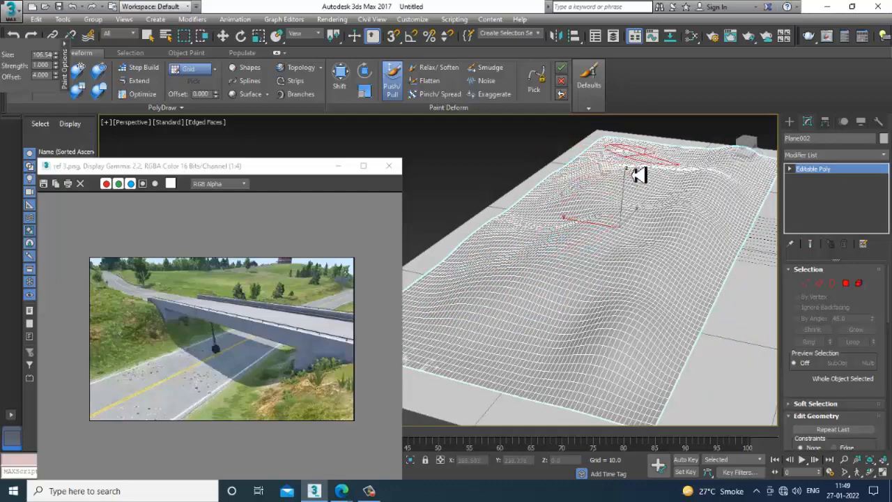
{"action": "middle_click_drag", "start_coordinate": [638, 176], "coordinate": [575, 295], "text": "alt"}
{"action": "key", "text": "w"}
- Set the terrain plane's object color to a custom green sampled from the grass in the reference image
{"action": "scroll", "coordinate": [577, 299], "scroll_direction": "down", "scroll_amount": 6}
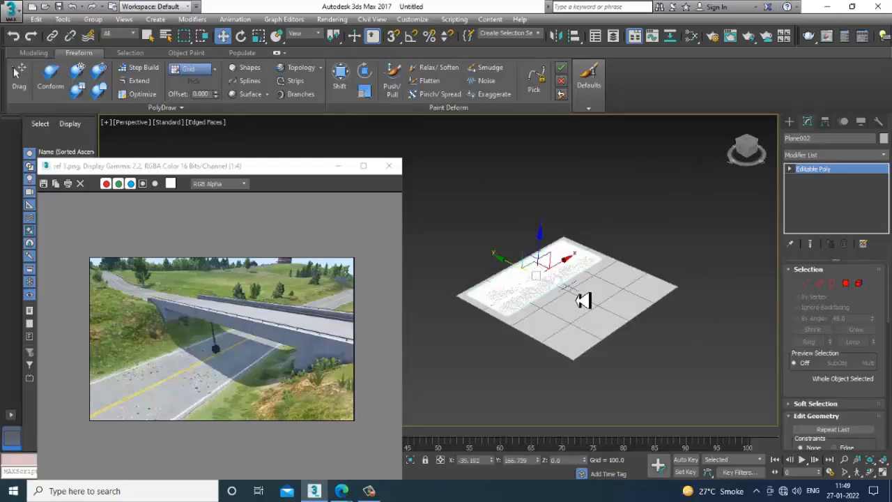
{"action": "scroll", "coordinate": [584, 300], "scroll_direction": "up", "scroll_amount": 6}
{"action": "scroll", "coordinate": [637, 285], "scroll_direction": "down", "scroll_amount": 2}
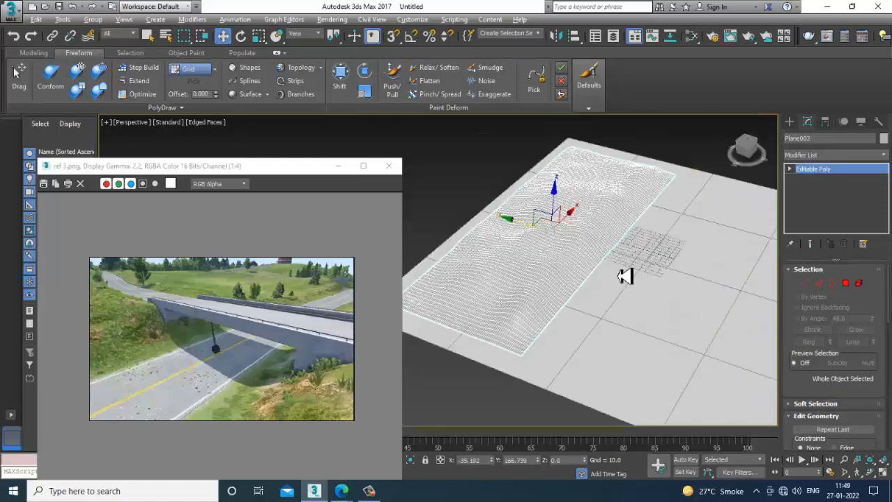
{"action": "left_click", "coordinate": [882, 141]}
{"action": "left_click", "coordinate": [372, 291]}
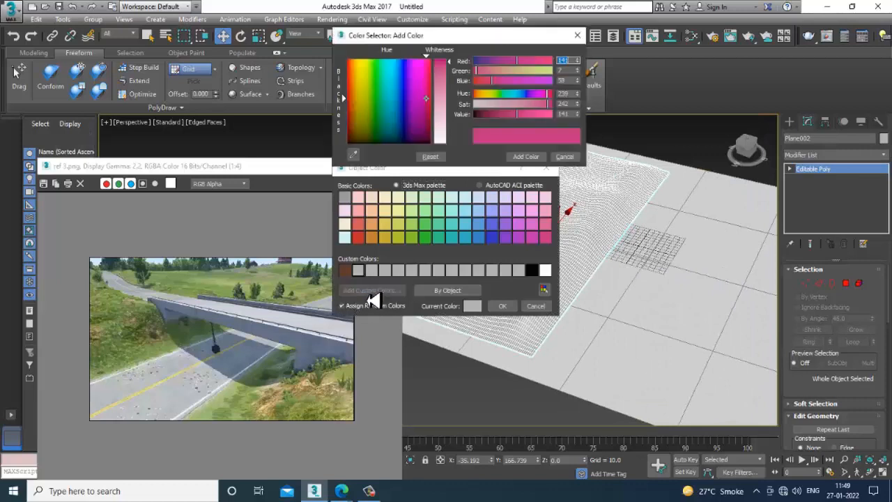
{"action": "left_click", "coordinate": [353, 154]}
{"action": "left_click", "coordinate": [170, 353]}
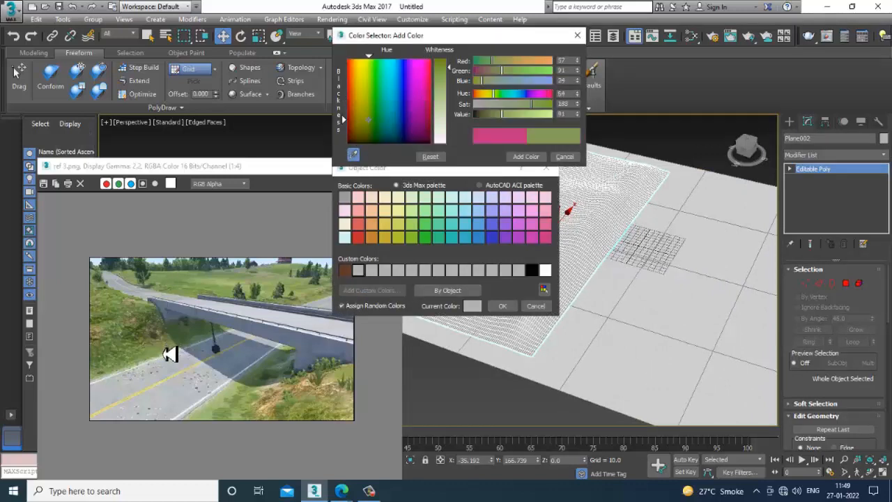
{"action": "left_click", "coordinate": [505, 305]}
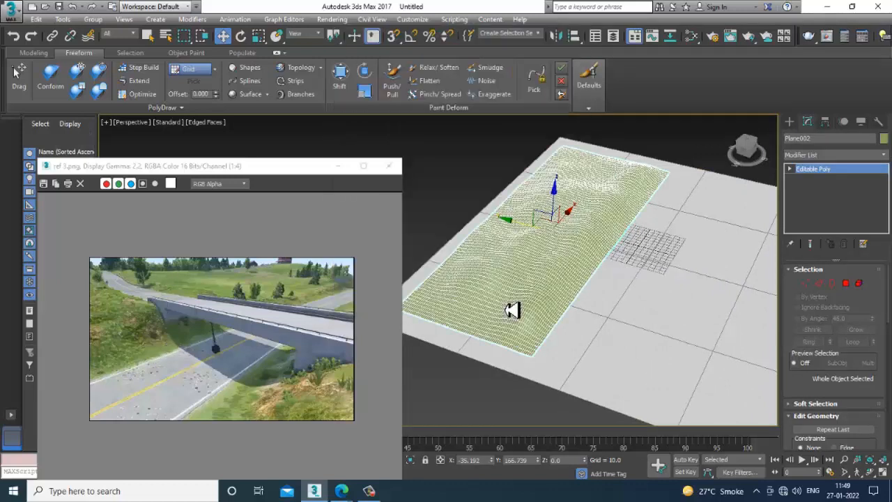
- Deselect the terrain and hide the edged faces to show it in smooth shading
{"action": "left_click", "coordinate": [688, 159]}
{"action": "middle_click_drag", "start_coordinate": [607, 221], "coordinate": [559, 229], "text": "alt"}
{"action": "scroll", "coordinate": [571, 244], "scroll_direction": "up", "scroll_amount": 5}
{"action": "key", "text": "F4"}
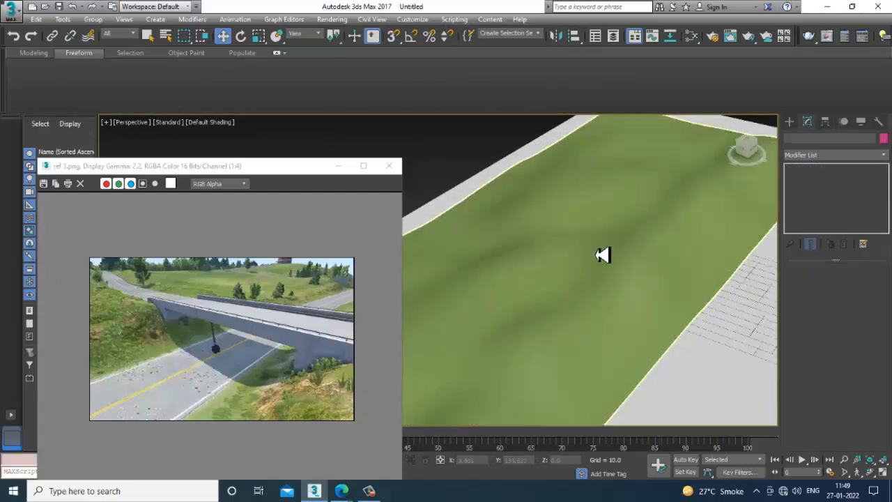
- Select the terrain and scale it up along both horizontal axes so it spans the width of the ground plane
{"action": "scroll", "coordinate": [600, 254], "scroll_direction": "down", "scroll_amount": 5}
{"action": "left_click", "coordinate": [598, 254]}
{"action": "scroll", "coordinate": [641, 258], "scroll_direction": "up", "scroll_amount": 4}
{"action": "middle_click_drag", "start_coordinate": [635, 261], "coordinate": [592, 239], "text": "alt"}
{"action": "key", "text": "r"}
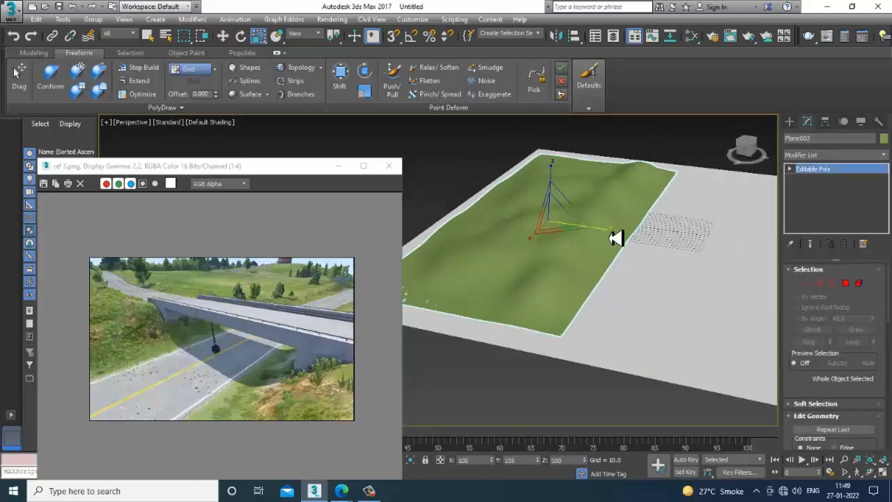
{"action": "left_click_drag", "start_coordinate": [618, 237], "coordinate": [534, 255]}
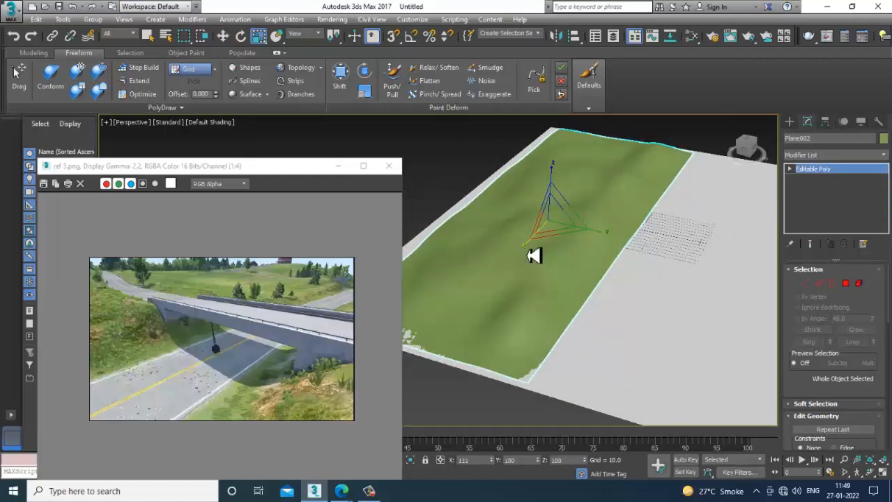
{"action": "middle_click_drag", "start_coordinate": [607, 249], "coordinate": [635, 216], "text": "alt"}
{"action": "scroll", "coordinate": [629, 245], "scroll_direction": "up", "scroll_amount": 3}
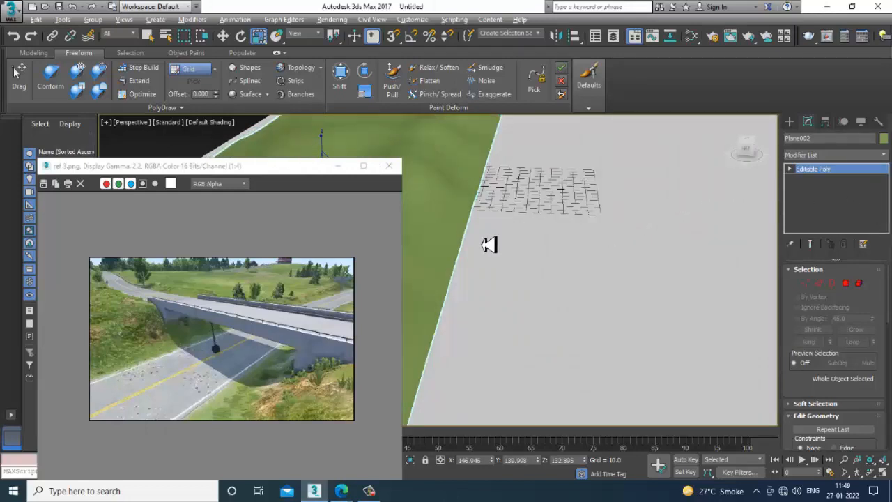
{"action": "mouse_move", "coordinate": [489, 243]}
{"action": "middle_mouse_down", "text": "alt"}
{"action": "mouse_move", "coordinate": [529, 225]}
{"action": "mouse_move", "coordinate": [568, 232]}
{"action": "mouse_move", "coordinate": [537, 219]}
{"action": "mouse_move", "coordinate": [540, 212]}
{"action": "mouse_move", "coordinate": [503, 172]}
{"action": "middle_mouse_up", "text": "alt"}
{"action": "left_click", "coordinate": [394, 78]}
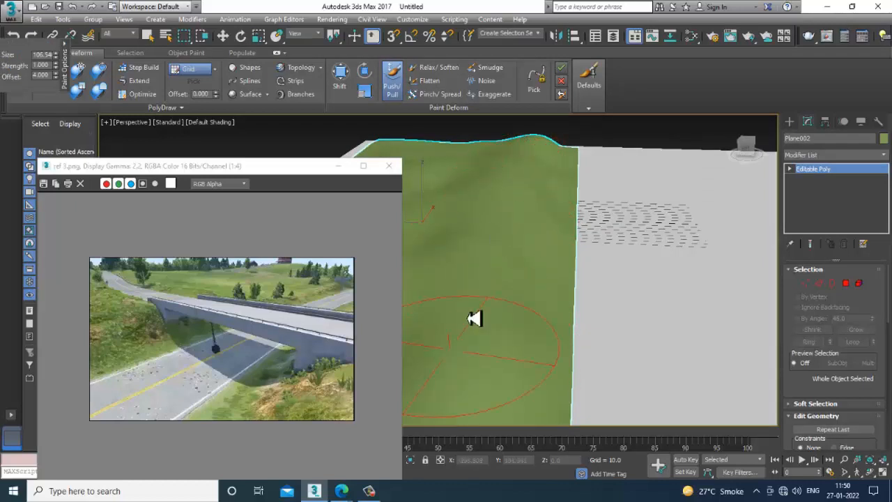
{"action": "scroll", "coordinate": [474, 319], "scroll_direction": "down", "scroll_amount": 5}
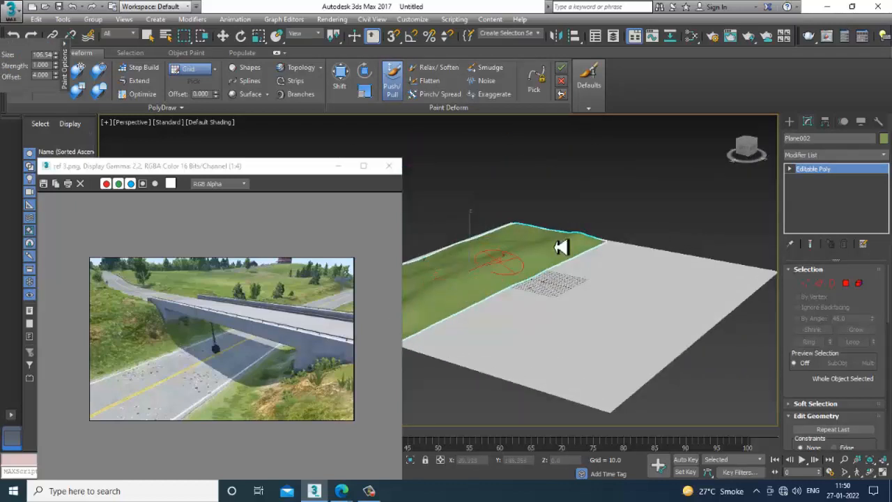
{"action": "mouse_move", "coordinate": [587, 272]}
{"action": "middle_mouse_down", "text": "alt"}
{"action": "mouse_move", "coordinate": [617, 280]}
{"action": "mouse_move", "coordinate": [553, 262]}
{"action": "mouse_move", "coordinate": [630, 272]}
{"action": "middle_mouse_up", "text": "alt"}
{"action": "key", "text": "w"}
- Draw a long plane about 141 by 1122 in the Top view along the terrain's front edge and open its parameters for editing
{"action": "scroll", "coordinate": [618, 281], "scroll_direction": "up", "scroll_amount": 3}
{"action": "left_click", "coordinate": [789, 121]}
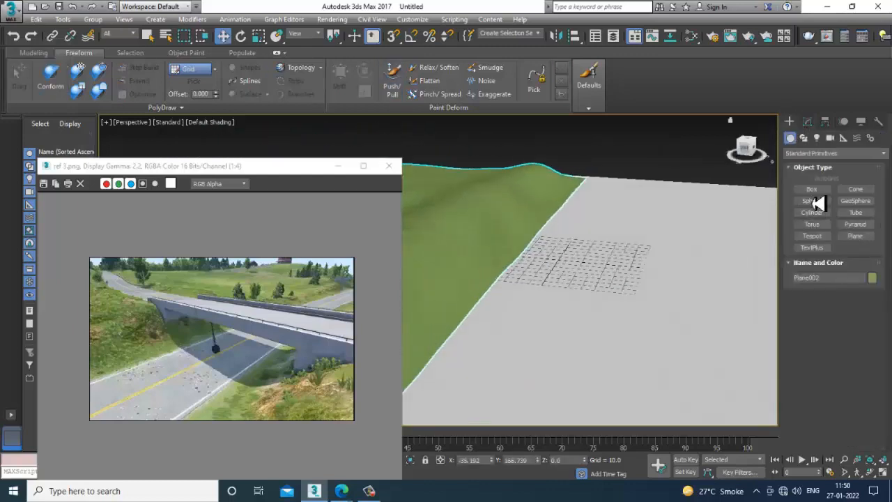
{"action": "left_click", "coordinate": [864, 237]}
{"action": "scroll", "coordinate": [502, 235], "scroll_direction": "down", "scroll_amount": 4}
{"action": "key", "text": "alt+w"}
{"action": "scroll", "coordinate": [423, 181], "scroll_direction": "down", "scroll_amount": 4}
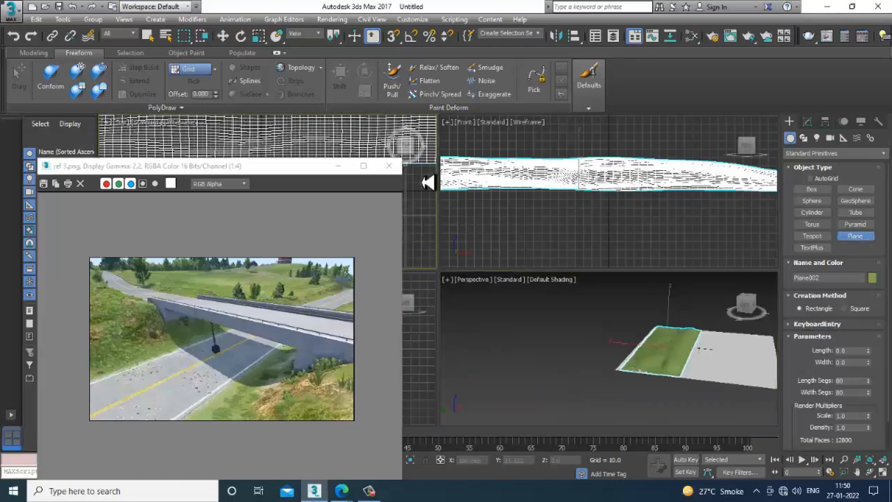
{"action": "key", "text": "alt+w"}
{"action": "scroll", "coordinate": [458, 190], "scroll_direction": "down", "scroll_amount": 2}
{"action": "middle_click_drag", "start_coordinate": [435, 197], "coordinate": [572, 248]}
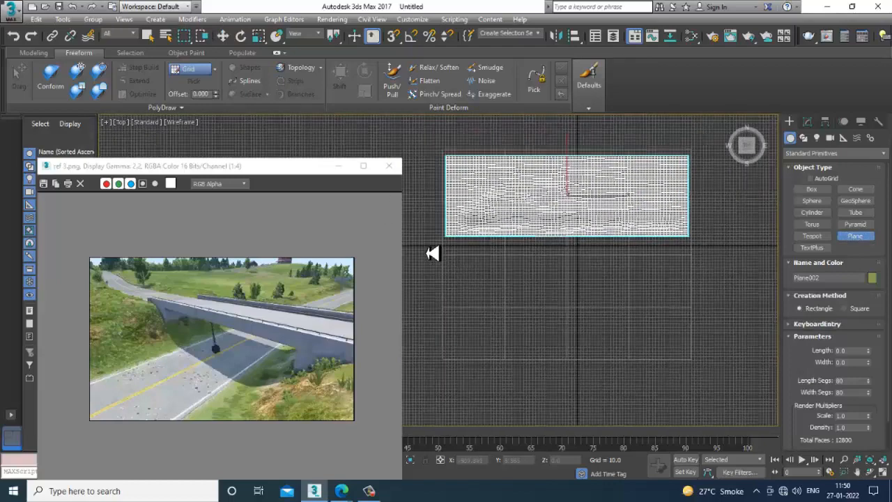
{"action": "left_click_drag", "start_coordinate": [419, 241], "coordinate": [763, 293]}
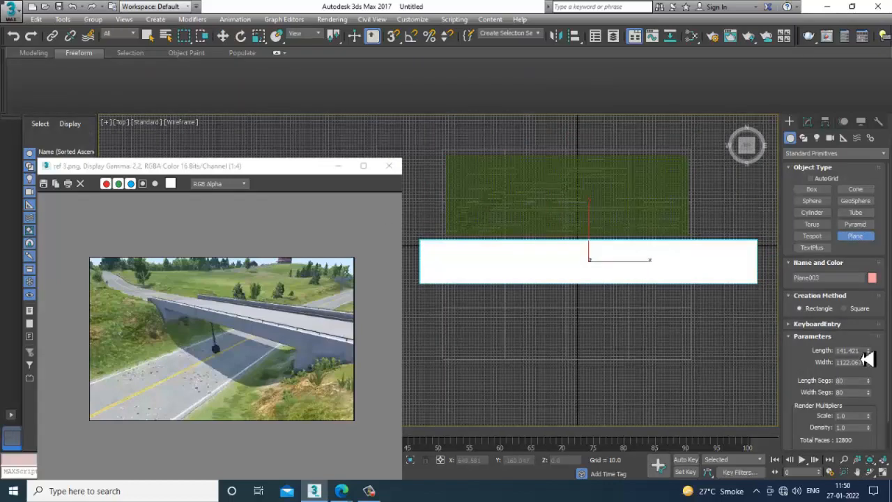
{"action": "key", "text": "w"}
{"action": "left_click", "coordinate": [807, 122]}
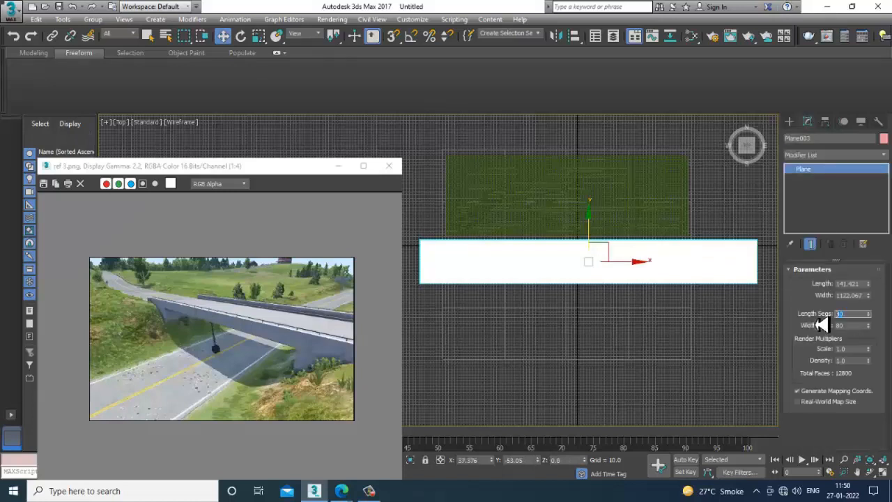
- Set both the length and width segments of the long plane to 2
{"action": "type", "text": "2"}
{"action": "key", "text": "Tab"}
{"action": "type", "text": "2"}
{"action": "key", "text": "Return"}
- In the Perspective view, move the long plane closer to the terrain's front edge, to about Y -37, and deselect it
{"action": "key", "text": "alt+w"}
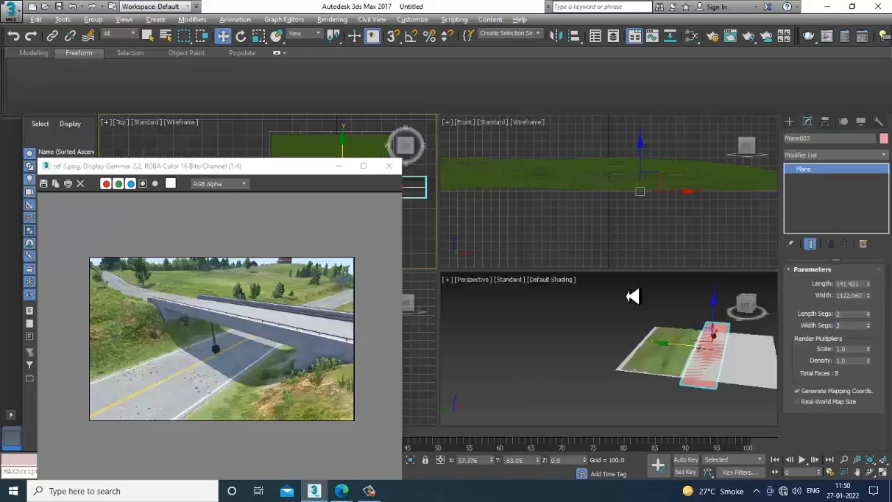
{"action": "right_click", "coordinate": [636, 298]}
{"action": "key", "text": "alt+w"}
{"action": "scroll", "coordinate": [635, 315], "scroll_direction": "up", "scroll_amount": 3}
{"action": "middle_click_drag", "start_coordinate": [616, 302], "coordinate": [618, 240], "text": "alt"}
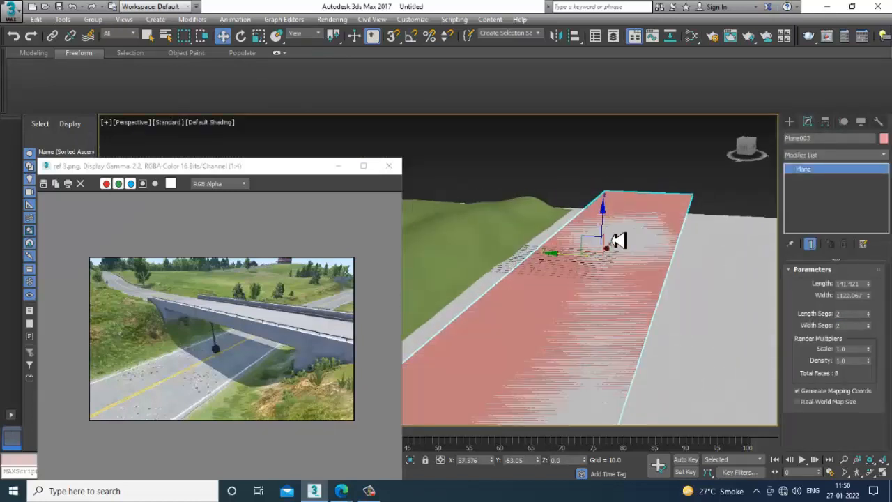
{"action": "left_click_drag", "start_coordinate": [580, 262], "coordinate": [555, 268]}
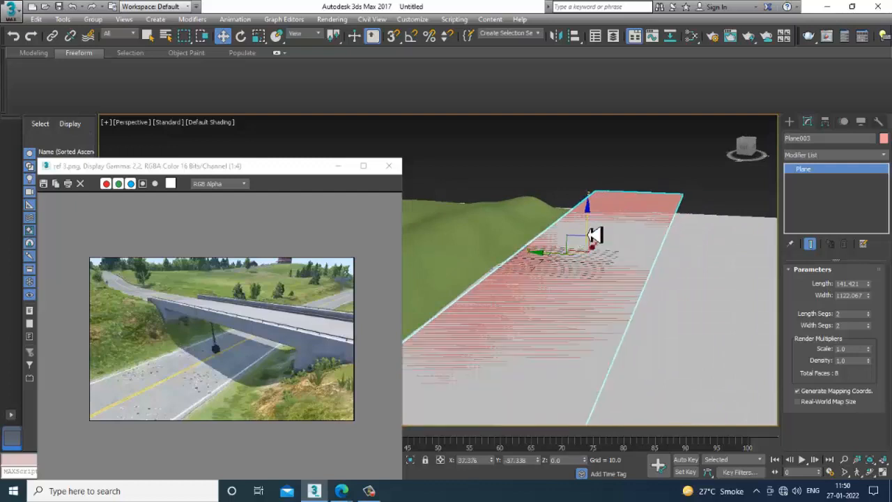
{"action": "left_click_drag", "start_coordinate": [589, 231], "coordinate": [589, 229]}
{"action": "middle_click_drag", "start_coordinate": [588, 229], "coordinate": [743, 351], "text": "alt"}
{"action": "left_click", "coordinate": [743, 351]}
{"action": "scroll", "coordinate": [705, 337], "scroll_direction": "down", "scroll_amount": 5}
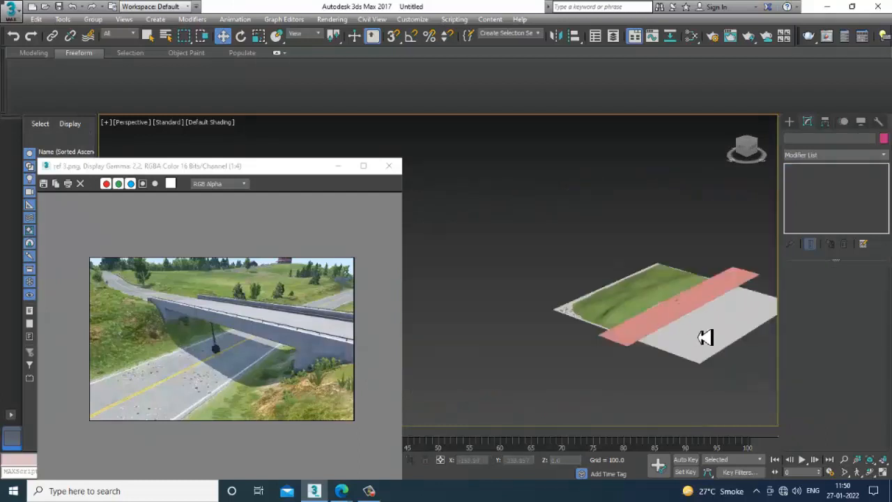
- Select the terrain, sculpt its hills with the Push/Pull brush, and show edged faces
{"action": "scroll", "coordinate": [703, 326], "scroll_direction": "up", "scroll_amount": 8}
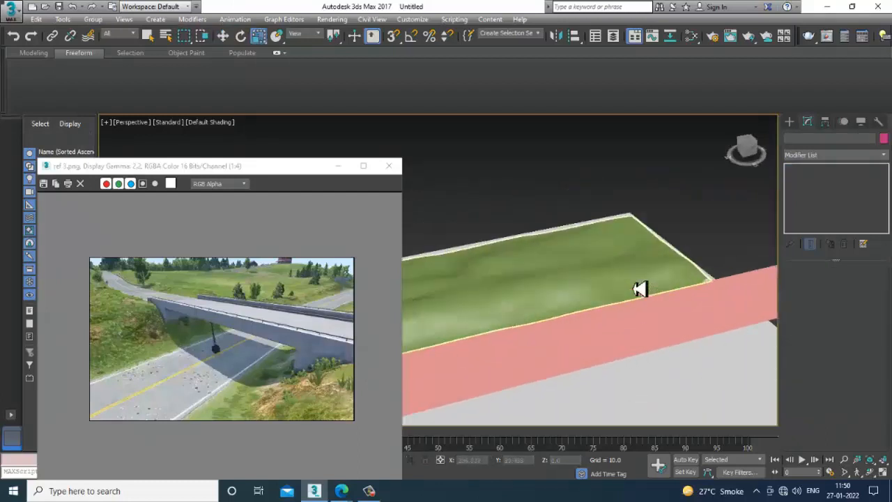
{"action": "left_click", "coordinate": [550, 272]}
{"action": "middle_click_drag", "start_coordinate": [550, 272], "coordinate": [600, 231], "text": "alt"}
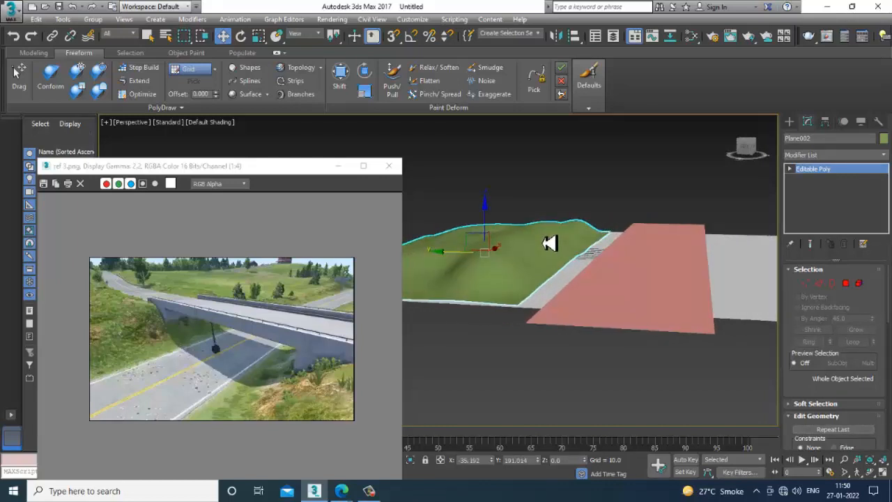
{"action": "middle_click_drag", "start_coordinate": [616, 249], "coordinate": [668, 289], "text": "alt"}
{"action": "left_click", "coordinate": [392, 80]}
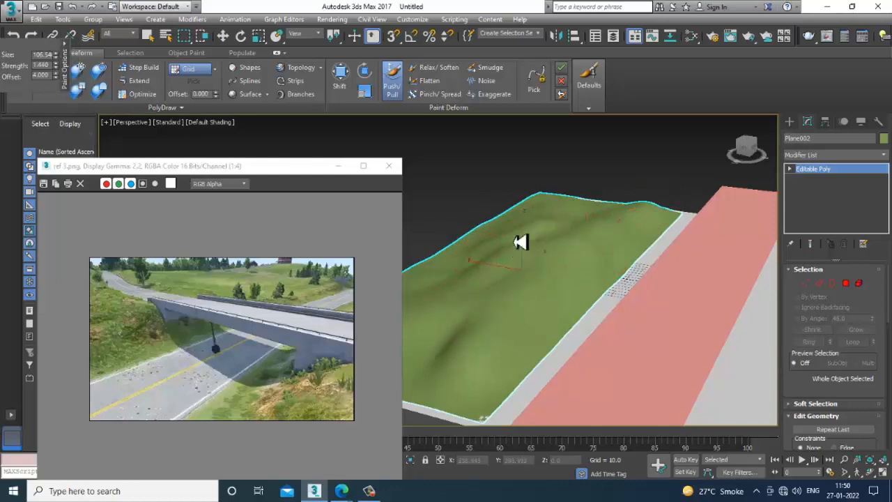
{"action": "key", "text": "F4"}
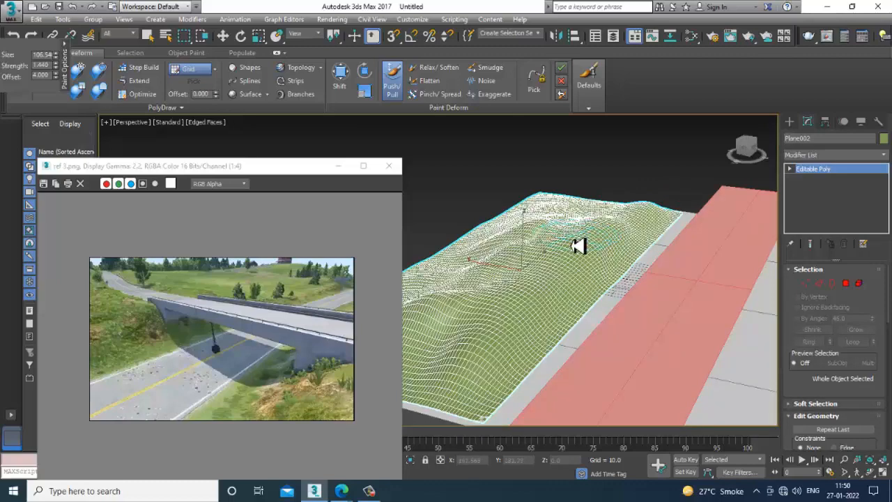
{"action": "mouse_move", "coordinate": [578, 245]}
{"action": "middle_mouse_down", "text": "alt"}
{"action": "mouse_move", "coordinate": [619, 262]}
{"action": "mouse_move", "coordinate": [576, 259]}
{"action": "mouse_move", "coordinate": [589, 264]}
{"action": "mouse_move", "coordinate": [703, 285]}
{"action": "mouse_move", "coordinate": [623, 279]}
{"action": "mouse_move", "coordinate": [611, 262]}
{"action": "mouse_move", "coordinate": [634, 261]}
{"action": "middle_mouse_up", "text": "alt"}
{"action": "scroll", "coordinate": [611, 286], "scroll_direction": "down", "scroll_amount": 4}
{"action": "key", "text": "w"}
{"action": "scroll", "coordinate": [634, 262], "scroll_direction": "up", "scroll_amount": 3}
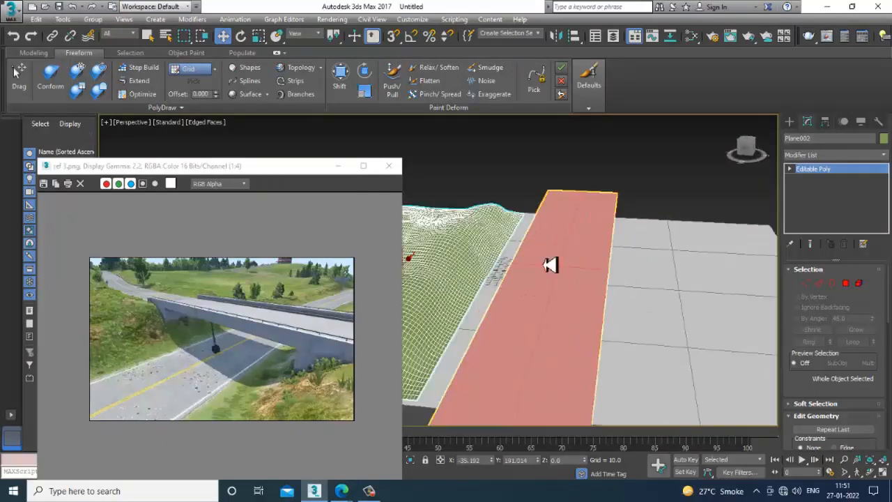
- Unfreeze all objects and convert the ground plane to an Editable Poly
{"action": "scroll", "coordinate": [668, 280], "scroll_direction": "down", "scroll_amount": 3}
{"action": "right_click", "coordinate": [704, 269]}
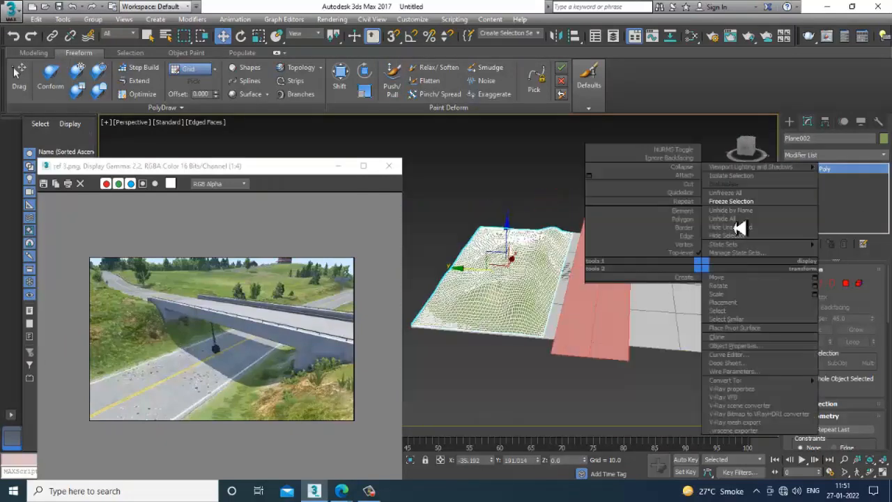
{"action": "left_click", "coordinate": [739, 195]}
{"action": "left_click", "coordinate": [659, 300]}
{"action": "middle_click_drag", "start_coordinate": [689, 302], "coordinate": [667, 315], "text": "alt"}
{"action": "middle_click_drag", "start_coordinate": [666, 315], "coordinate": [545, 310]}
{"action": "right_click", "coordinate": [557, 257]}
{"action": "mouse_move", "coordinate": [637, 369]}
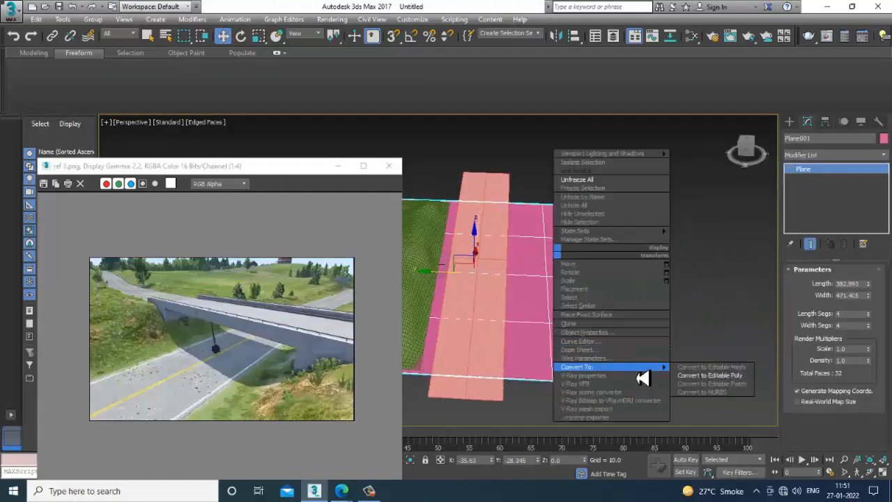
{"action": "left_click", "coordinate": [724, 375]}
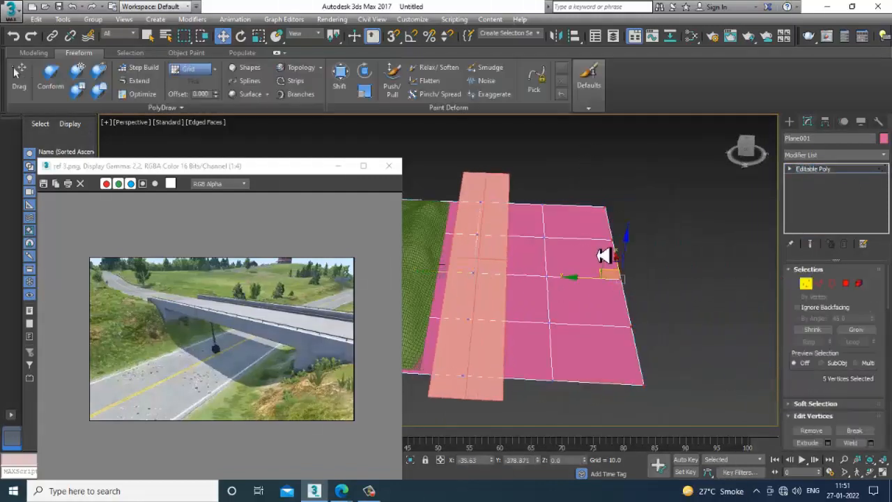
- Enlarge the ground plane by moving its front and both end vertex rows outward, beyond the ends of the long plane
{"action": "left_click_drag", "start_coordinate": [580, 287], "coordinate": [679, 292]}
{"action": "scroll", "coordinate": [648, 289], "scroll_direction": "down", "scroll_amount": 4}
{"action": "middle_click_drag", "start_coordinate": [648, 289], "coordinate": [505, 291], "text": "alt"}
{"action": "scroll", "coordinate": [648, 299], "scroll_direction": "up", "scroll_amount": 3}
{"action": "left_click_drag", "start_coordinate": [513, 420], "coordinate": [522, 477]}
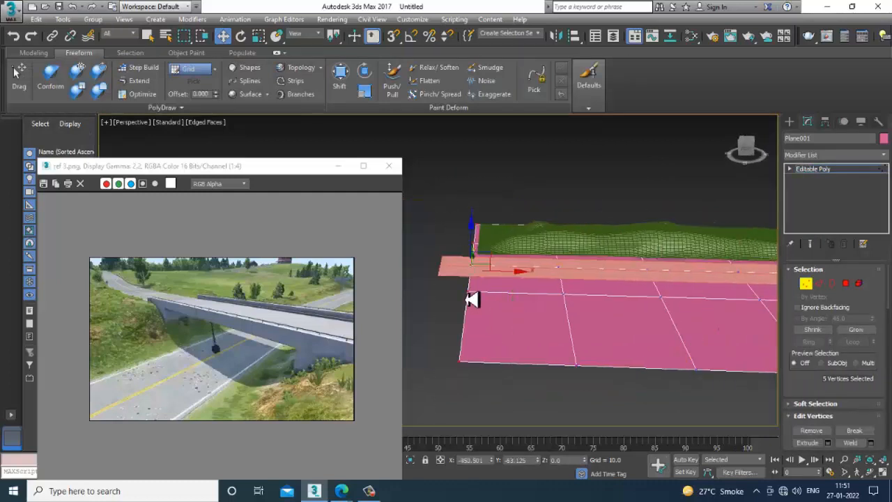
{"action": "left_click_drag", "start_coordinate": [514, 282], "coordinate": [441, 285]}
{"action": "middle_click_drag", "start_coordinate": [718, 299], "coordinate": [487, 297]}
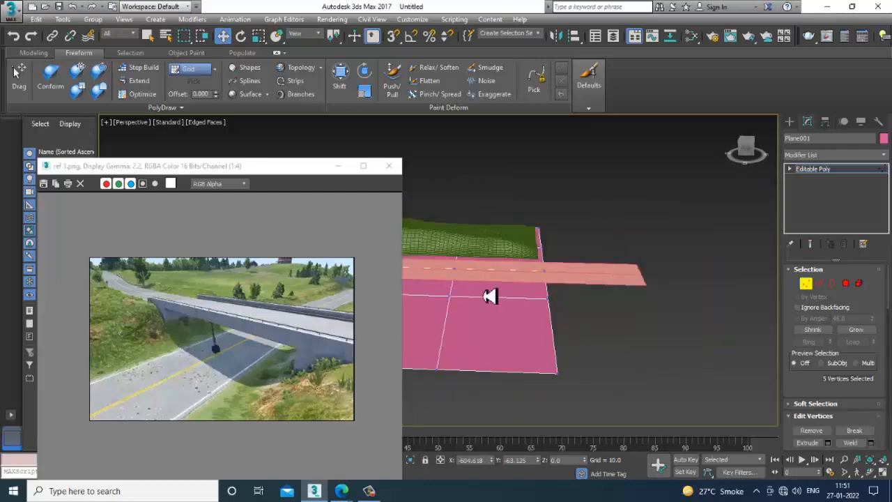
{"action": "left_click_drag", "start_coordinate": [588, 286], "coordinate": [690, 289]}
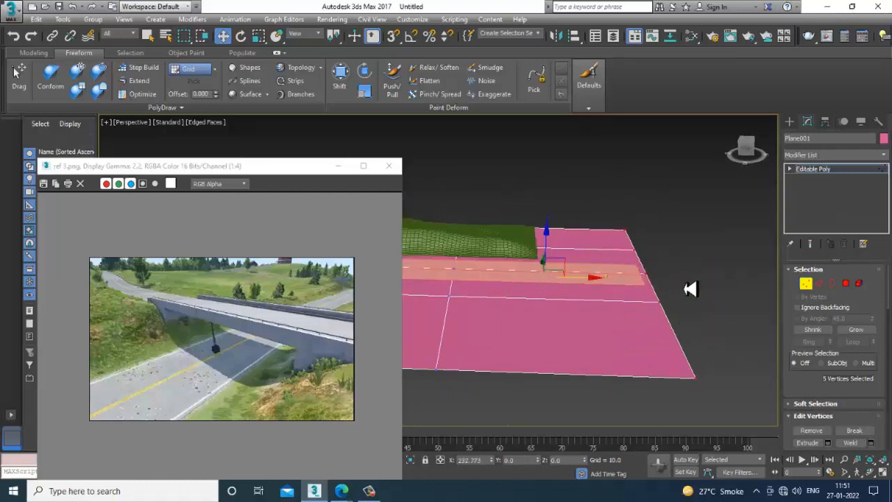
{"action": "middle_click_drag", "start_coordinate": [691, 288], "coordinate": [865, 198], "text": "alt"}
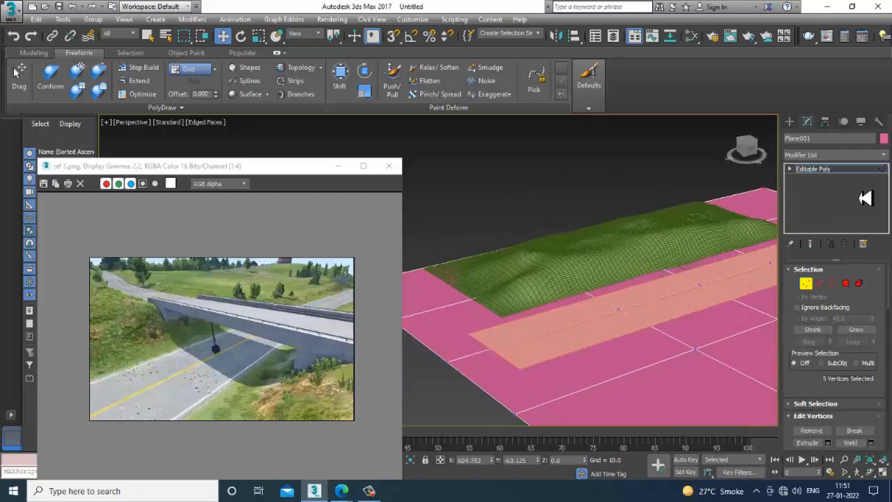
{"action": "left_click", "coordinate": [833, 172]}
- Scale and shift the terrain along its length so it spans the enlarged ground plane
{"action": "middle_click_drag", "start_coordinate": [618, 283], "coordinate": [708, 273], "text": "alt"}
{"action": "left_click", "coordinate": [624, 286]}
{"action": "key", "text": "r"}
{"action": "key", "text": "w"}
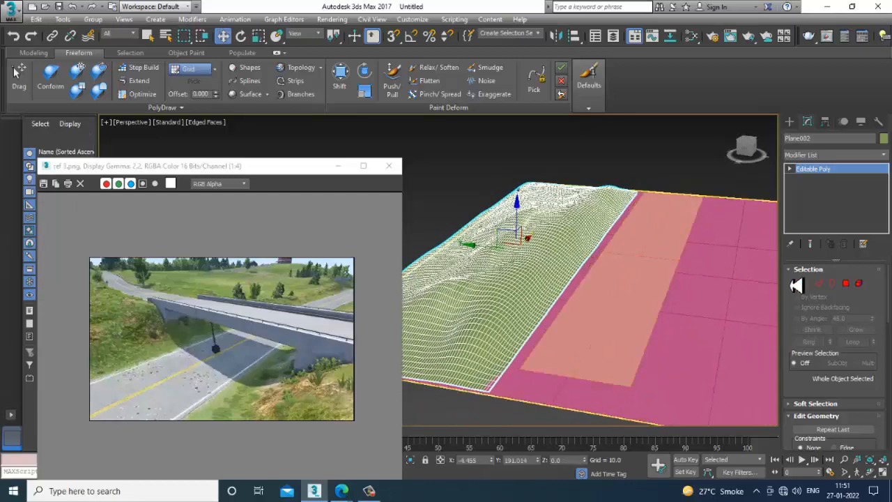
- Sculpt more bumps into the whole terrain object with the Push/Pull brush
{"action": "left_click", "coordinate": [801, 284]}
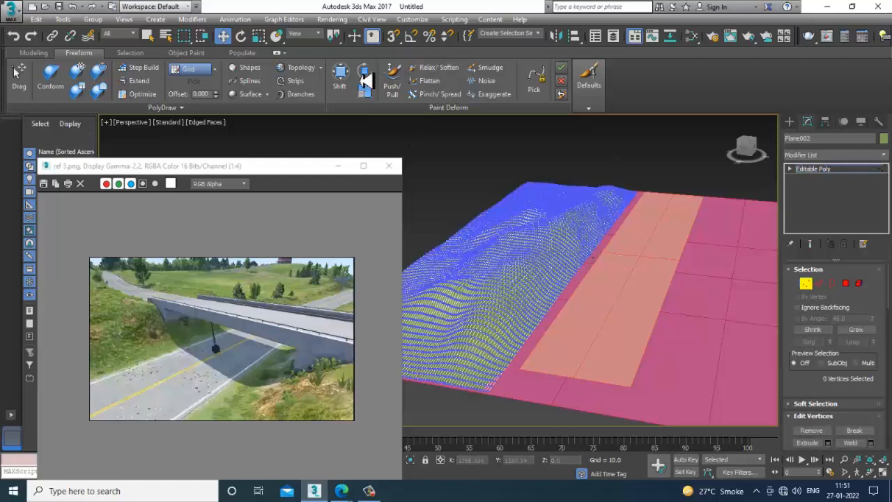
{"action": "left_click", "coordinate": [392, 78]}
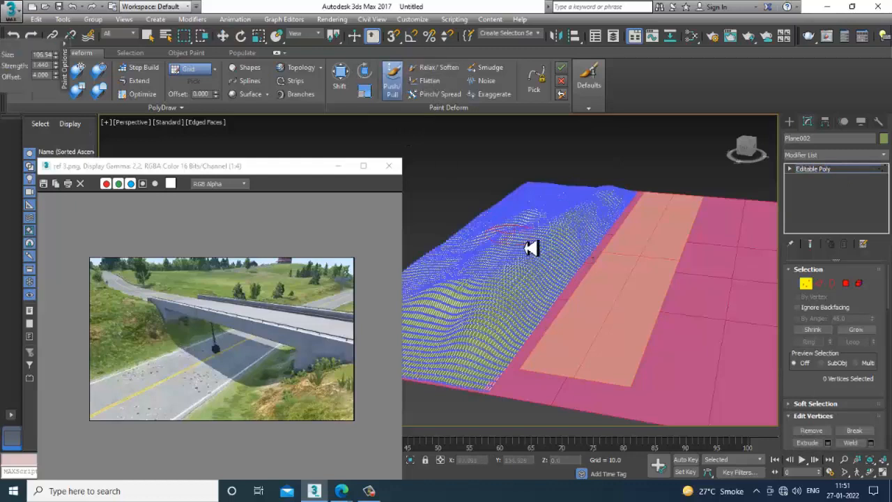
{"action": "left_click", "coordinate": [833, 170]}
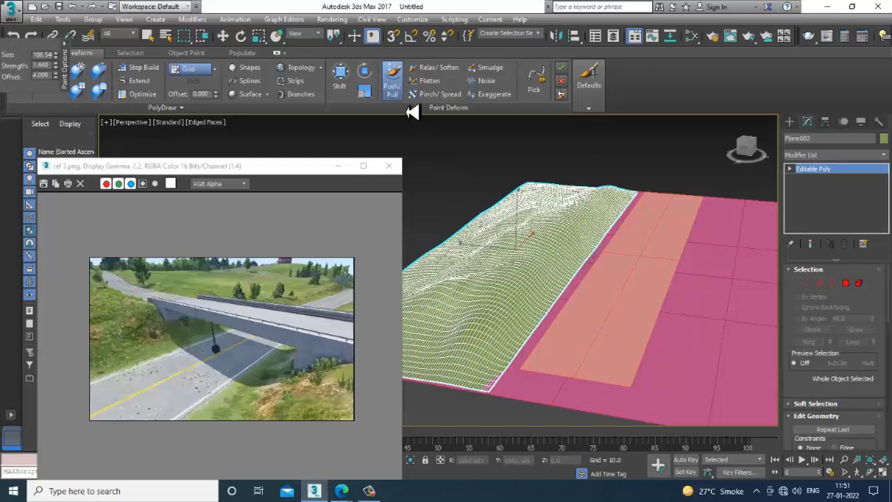
{"action": "mouse_move", "coordinate": [507, 228]}
{"action": "left_mouse_down"}
{"action": "mouse_move", "coordinate": [506, 287]}
{"action": "mouse_move", "coordinate": [579, 230]}
{"action": "mouse_move", "coordinate": [611, 189]}
{"action": "mouse_move", "coordinate": [483, 223]}
{"action": "left_mouse_up"}
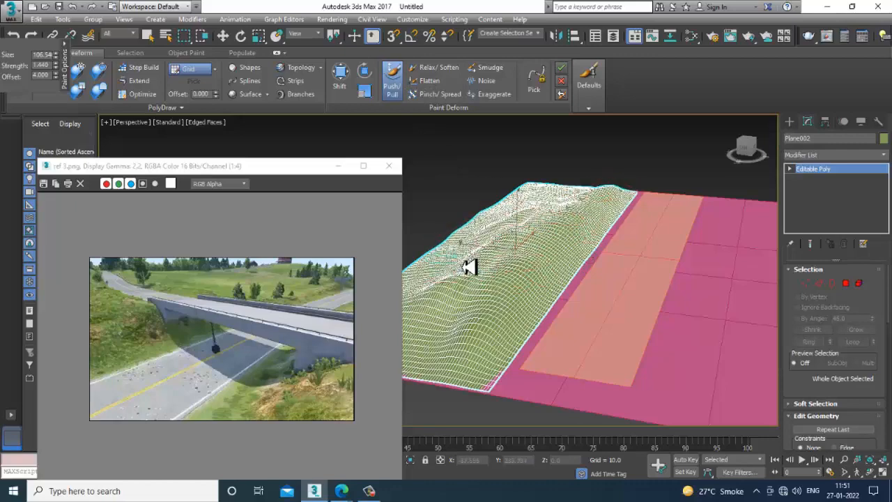
{"action": "middle_click_drag", "start_coordinate": [470, 265], "coordinate": [632, 250], "text": "alt"}
{"action": "mouse_move", "coordinate": [595, 281]}
{"action": "middle_mouse_down", "text": "alt"}
{"action": "mouse_move", "coordinate": [576, 264]}
{"action": "mouse_move", "coordinate": [565, 301]}
{"action": "mouse_move", "coordinate": [591, 279]}
{"action": "middle_mouse_up", "text": "alt"}
{"action": "key", "text": "w"}
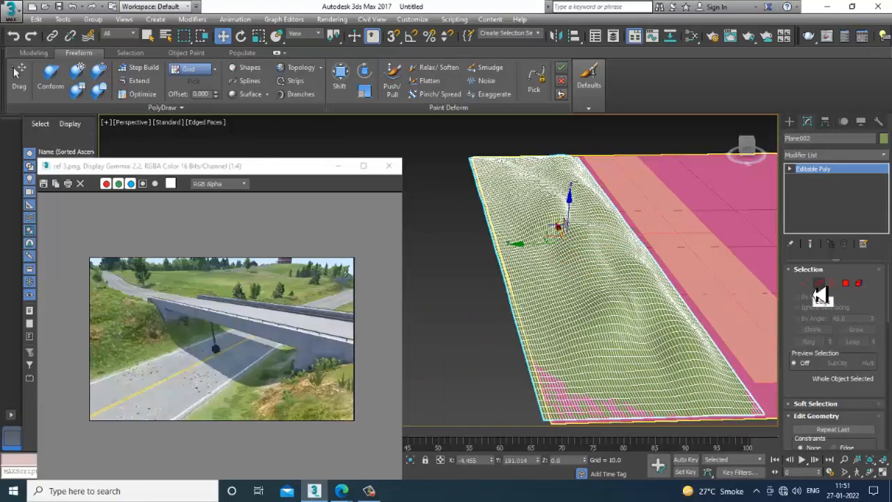
- Select the terrain's back row of edges in the Top view and extrude it far backward to add new ground behind the hills
{"action": "left_click", "coordinate": [818, 285]}
{"action": "key", "text": "alt+w"}
{"action": "left_click", "coordinate": [412, 191]}
{"action": "key", "text": "alt+w"}
{"action": "middle_click_drag", "start_coordinate": [495, 187], "coordinate": [528, 279]}
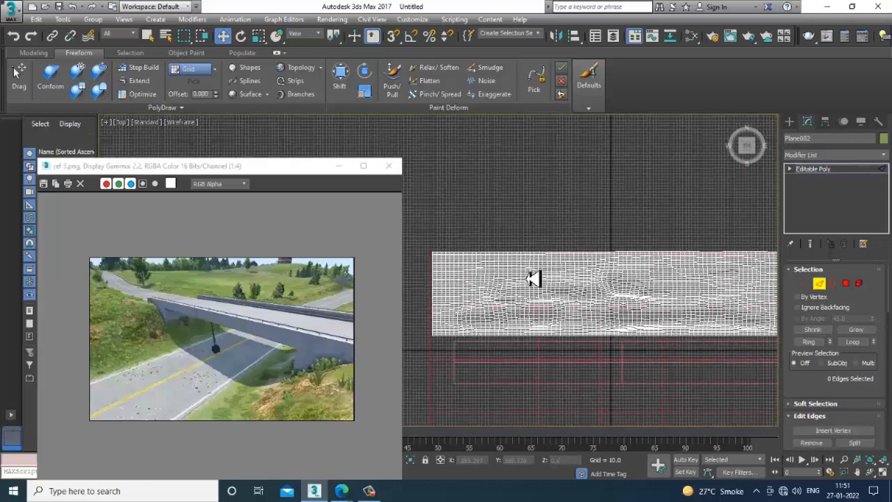
{"action": "scroll", "coordinate": [452, 255], "scroll_direction": "up", "scroll_amount": 5}
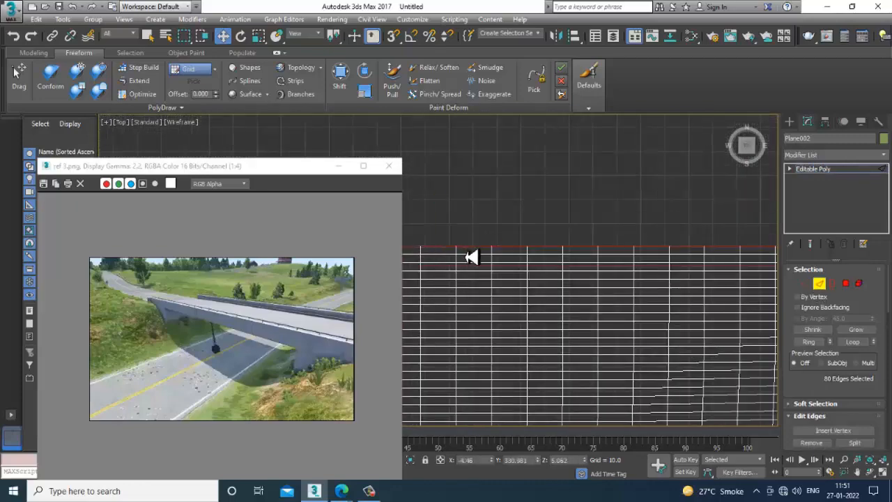
{"action": "scroll", "coordinate": [472, 257], "scroll_direction": "down", "scroll_amount": 5}
{"action": "scroll", "coordinate": [673, 289], "scroll_direction": "up", "scroll_amount": 2}
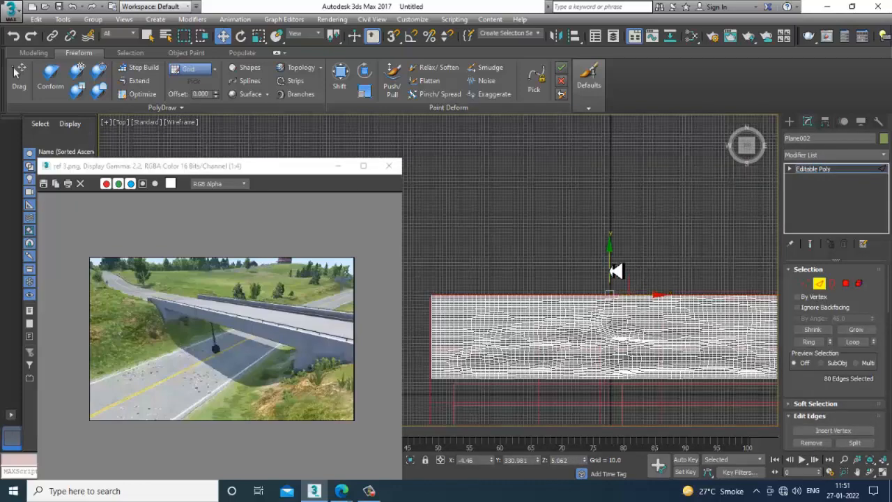
{"action": "left_click_drag", "start_coordinate": [616, 271], "coordinate": [616, 265]}
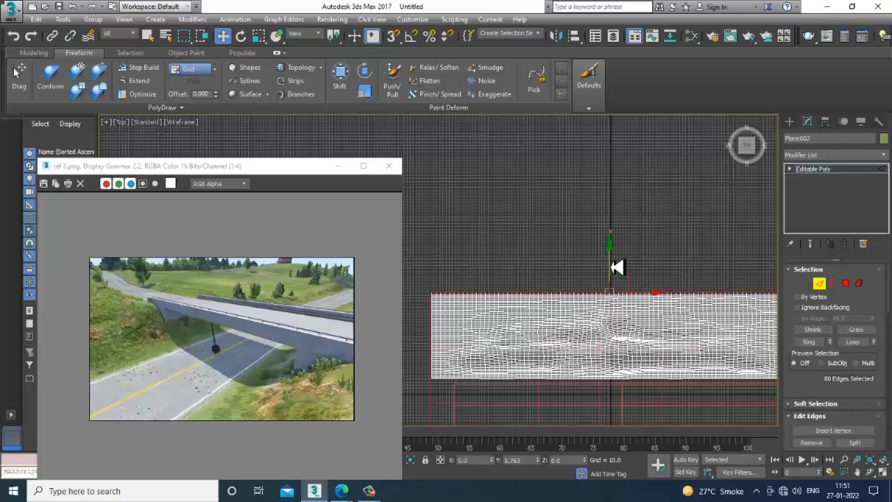
{"action": "left_click_drag", "start_coordinate": [616, 265], "coordinate": [607, 139]}
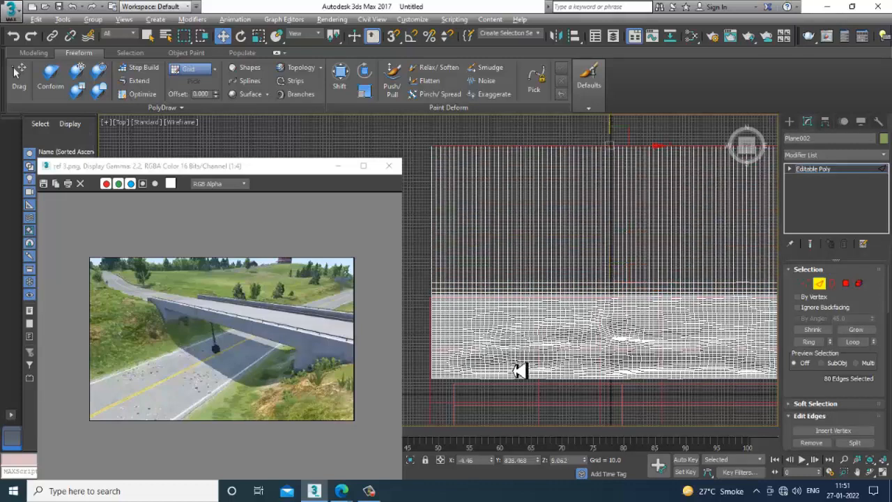
- Select the ring of long edges across the new terrain extension and connect them with many evenly spaced segments
{"action": "key", "text": "alt+w"}
{"action": "middle_click", "coordinate": [615, 358]}
{"action": "key", "text": "alt+w"}
{"action": "middle_click_drag", "start_coordinate": [615, 358], "coordinate": [635, 308], "text": "alt"}
{"action": "middle_click_drag", "start_coordinate": [693, 296], "coordinate": [577, 251], "text": "alt"}
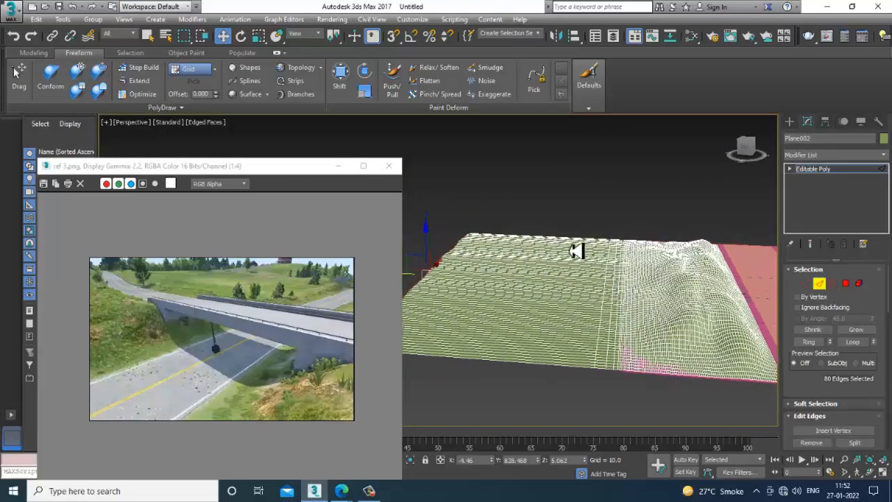
{"action": "left_click_drag", "start_coordinate": [561, 414], "coordinate": [550, 436]}
{"action": "scroll", "coordinate": [825, 403], "scroll_direction": "down", "scroll_amount": 3}
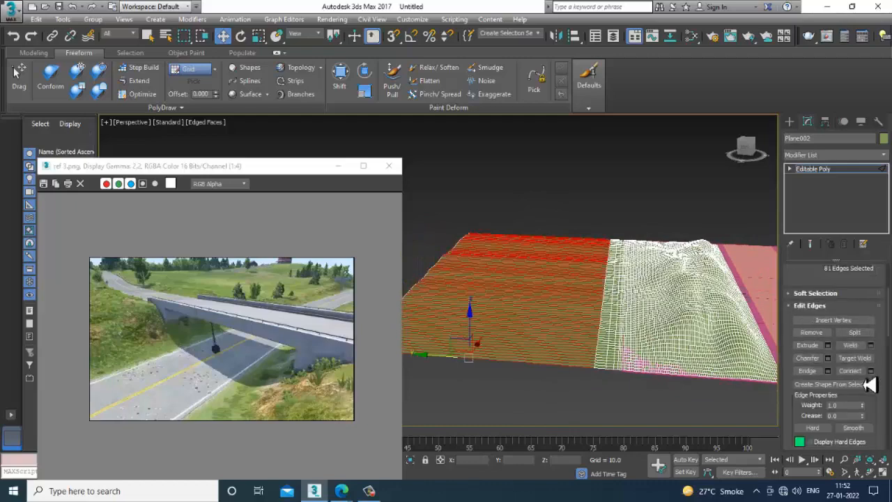
{"action": "left_click", "coordinate": [871, 372]}
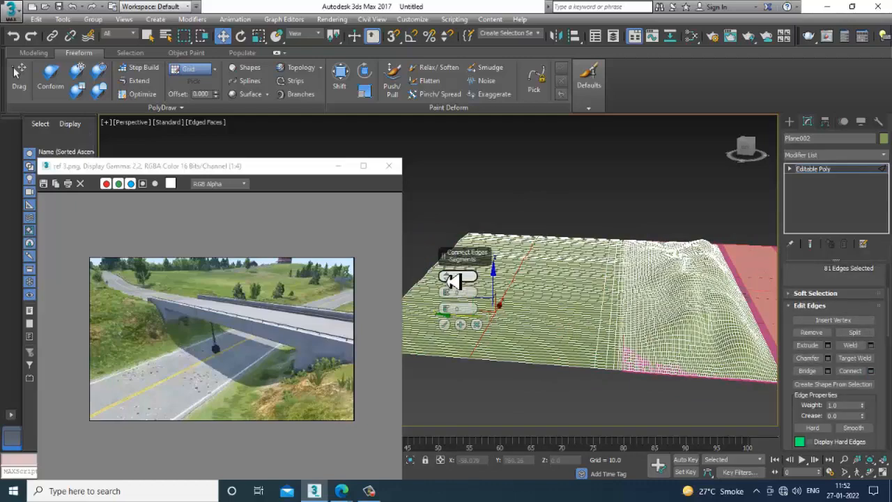
{"action": "left_click_drag", "start_coordinate": [451, 280], "coordinate": [447, 241]}
{"action": "left_click", "coordinate": [446, 324]}
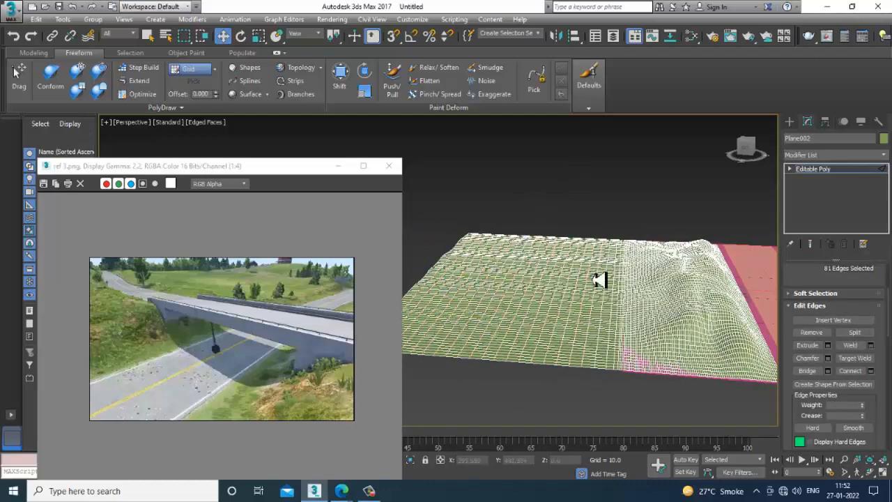
- Leave edge editing and sculpt gentle hills into the terrain extension with the Push/Pull brush at size 120
{"action": "middle_click_drag", "start_coordinate": [597, 281], "coordinate": [773, 251], "text": "alt"}
{"action": "left_click", "coordinate": [836, 171]}
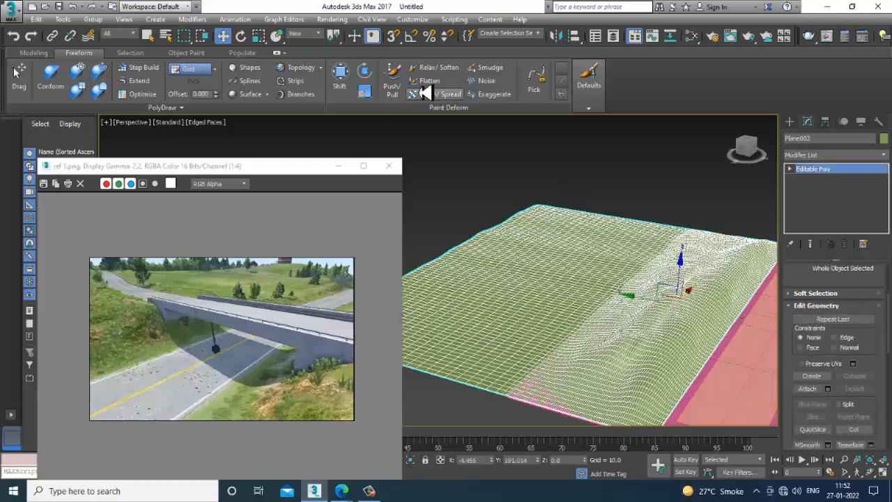
{"action": "left_click", "coordinate": [392, 76]}
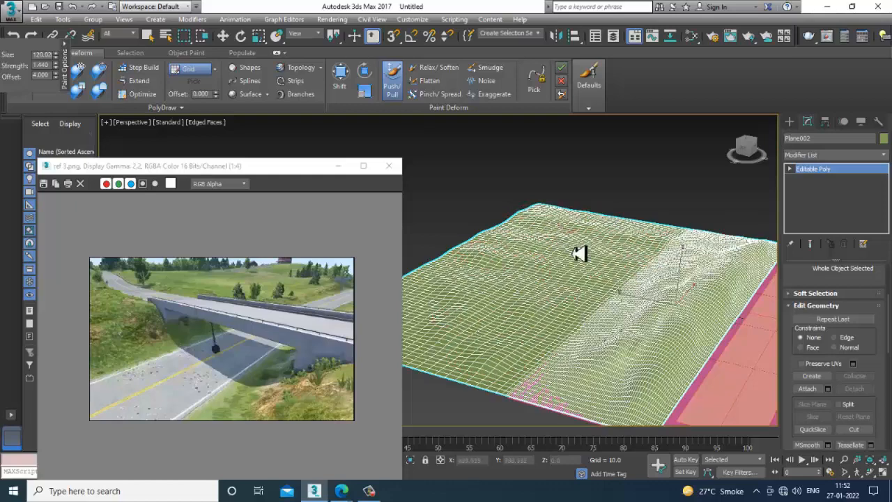
{"action": "mouse_move", "coordinate": [579, 282]}
{"action": "middle_mouse_down", "text": "alt"}
{"action": "mouse_move", "coordinate": [541, 296]}
{"action": "mouse_move", "coordinate": [604, 270]}
{"action": "mouse_move", "coordinate": [586, 270]}
{"action": "middle_mouse_up", "text": "alt"}
{"action": "key", "text": "F4"}
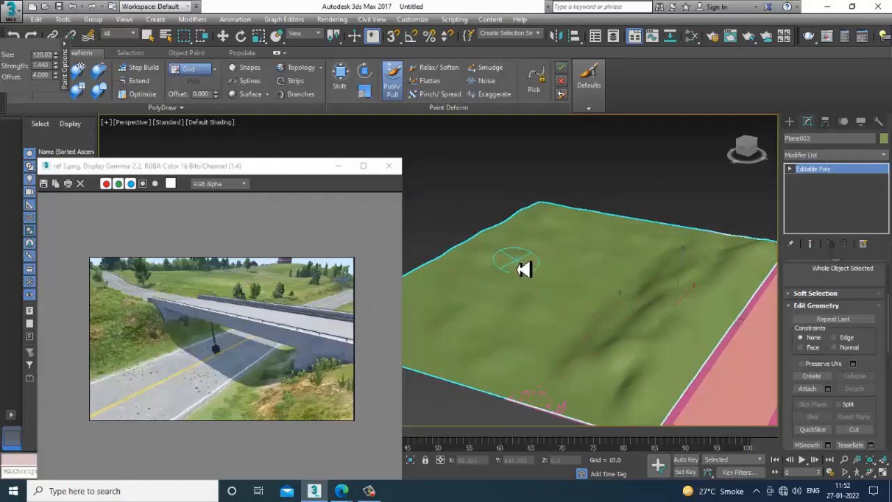
{"action": "key", "text": "F4"}
{"action": "middle_click_drag", "start_coordinate": [723, 313], "coordinate": [617, 324], "text": "alt"}
{"action": "key", "text": "w"}
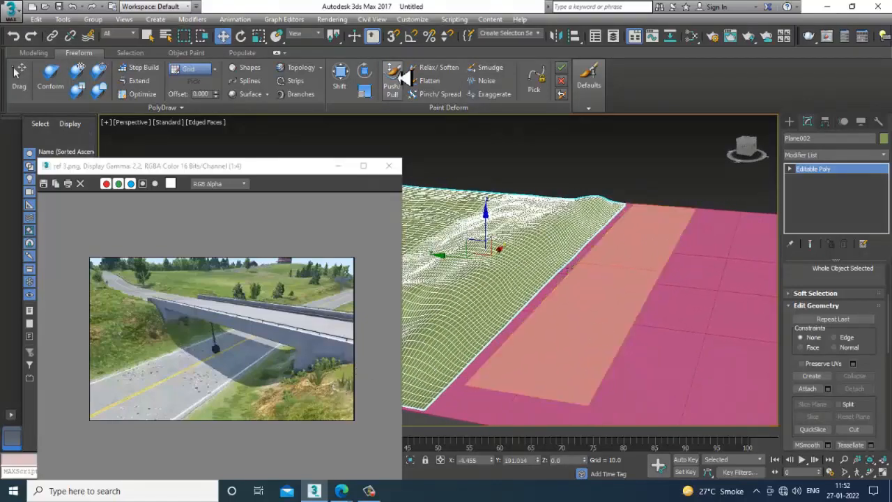
- Open the desktop image ref 1.jpg in an image viewer to study the bridge, and minimize it
{"action": "left_click", "coordinate": [334, 23]}
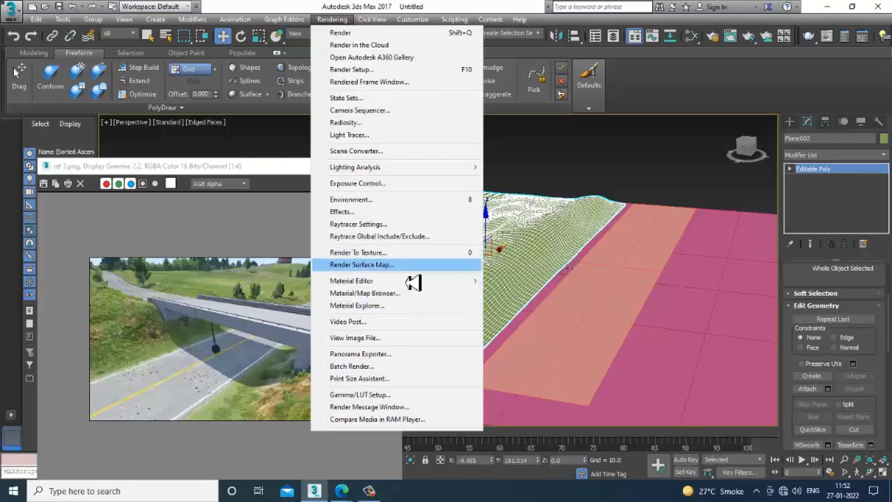
{"action": "left_click", "coordinate": [389, 339]}
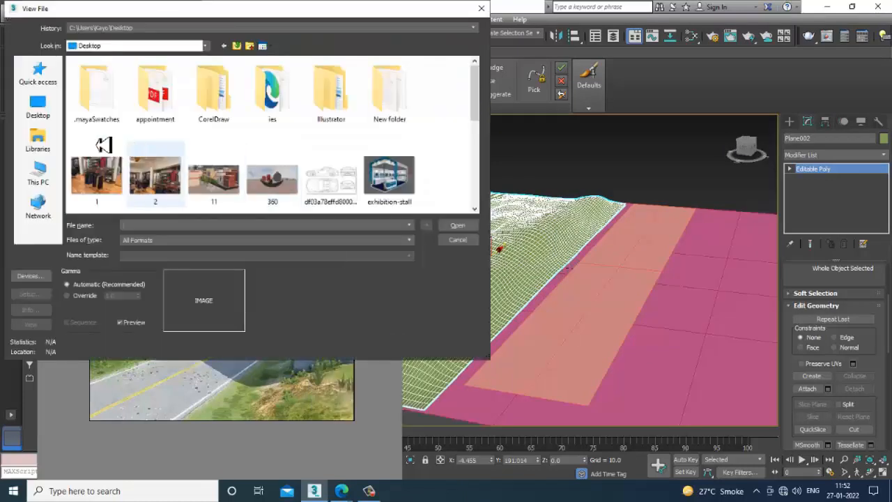
{"action": "left_click", "coordinate": [51, 120]}
{"action": "left_click", "coordinate": [221, 162]}
{"action": "key", "text": "r"}
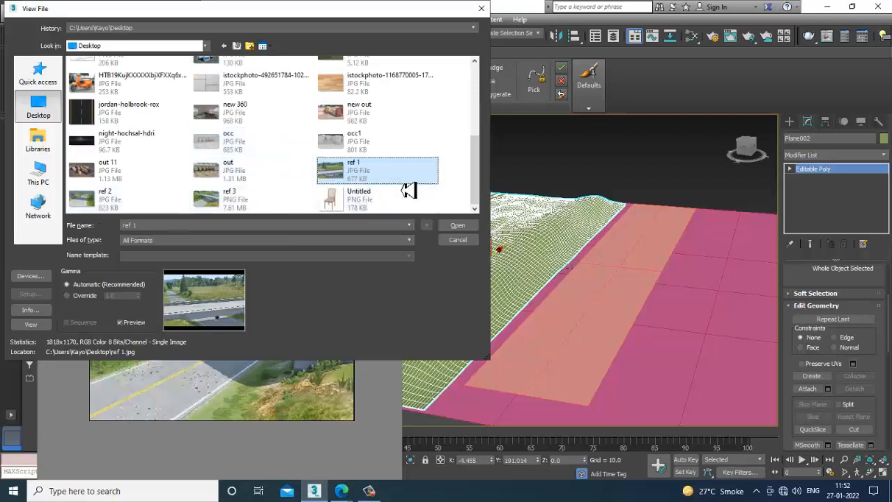
{"action": "key", "text": "Escape"}
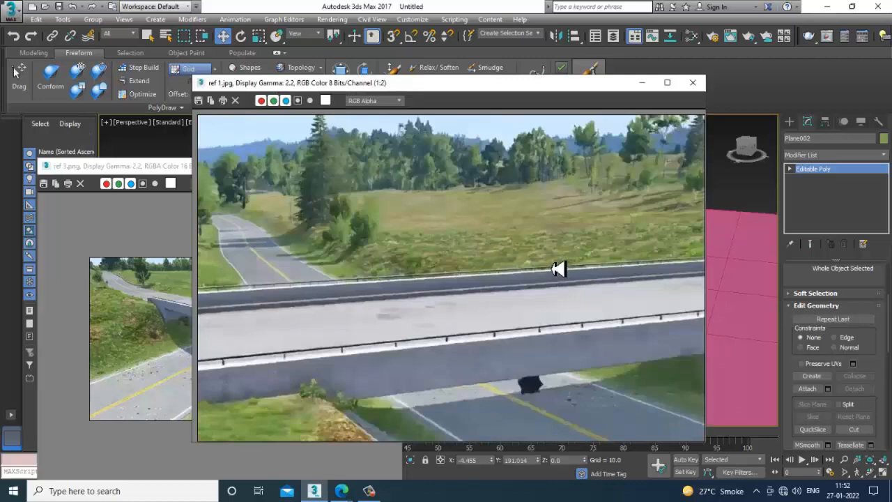
{"action": "left_click", "coordinate": [642, 84]}
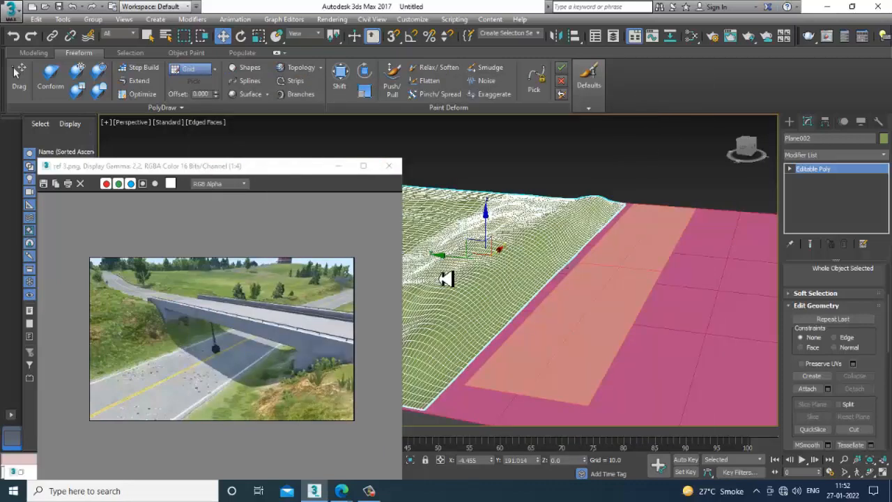
- Draw a thin box about 32 by 610 in the Left view, above the road and starting at the hill's edge, as the bridge deck
{"action": "left_click", "coordinate": [790, 123]}
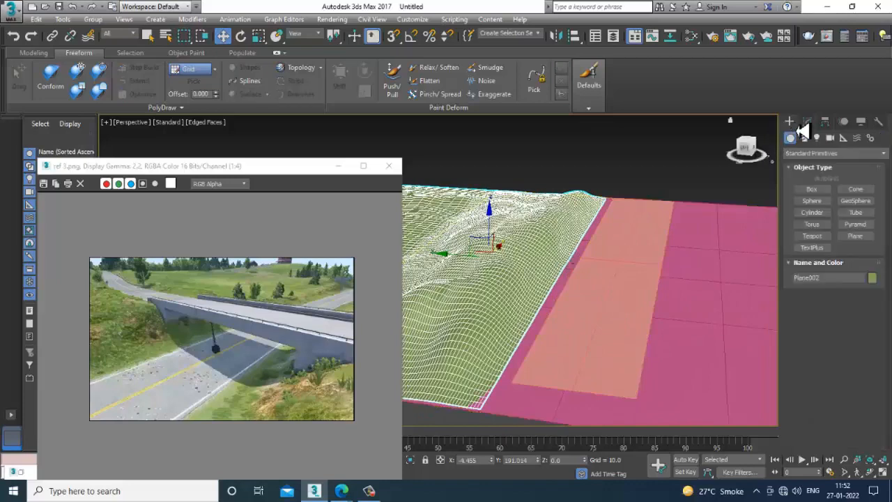
{"action": "middle_click_drag", "start_coordinate": [753, 261], "coordinate": [728, 255], "text": "alt"}
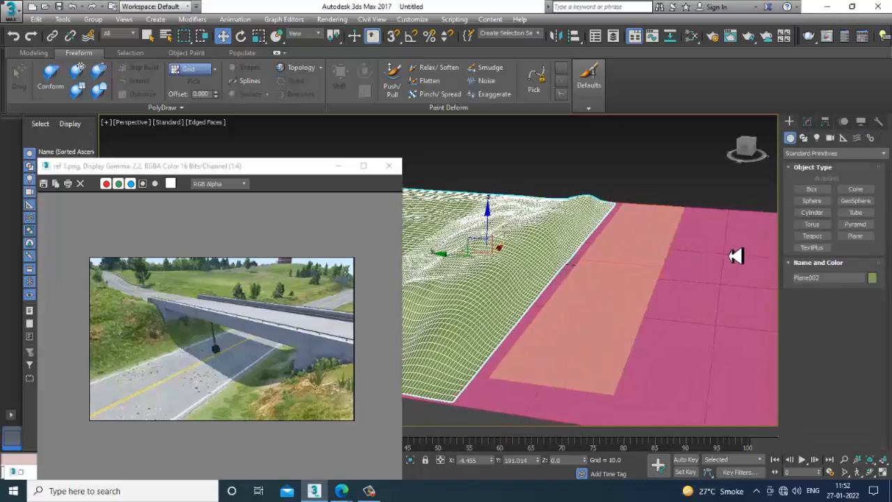
{"action": "left_click", "coordinate": [821, 192]}
{"action": "key", "text": "alt+w"}
{"action": "left_click", "coordinate": [412, 366]}
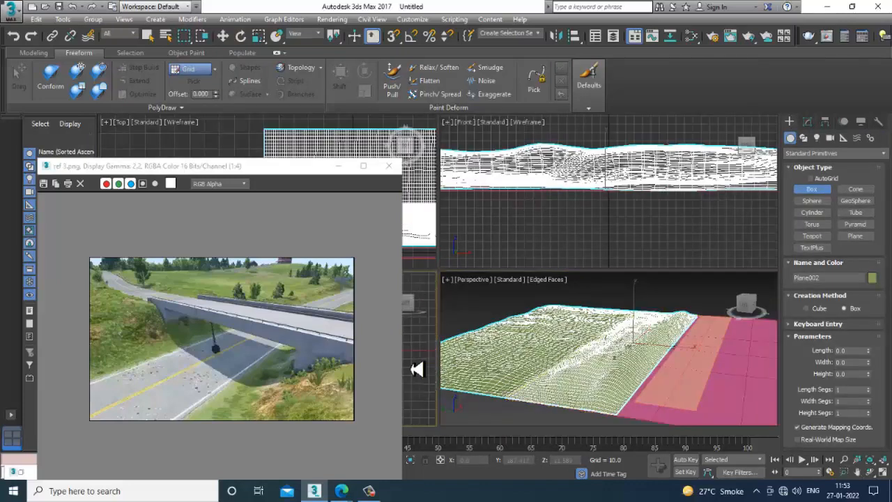
{"action": "key", "text": "alt+w"}
{"action": "scroll", "coordinate": [596, 312], "scroll_direction": "down", "scroll_amount": 4}
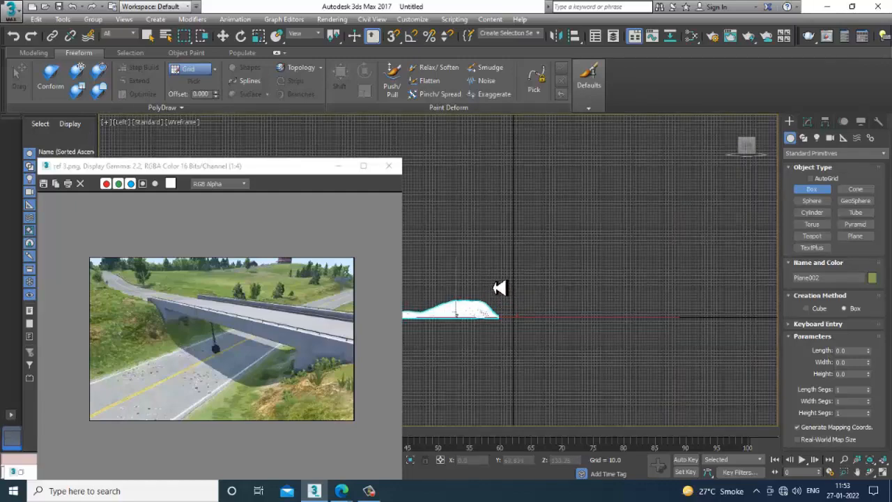
{"action": "left_click_drag", "start_coordinate": [499, 288], "coordinate": [681, 296]}
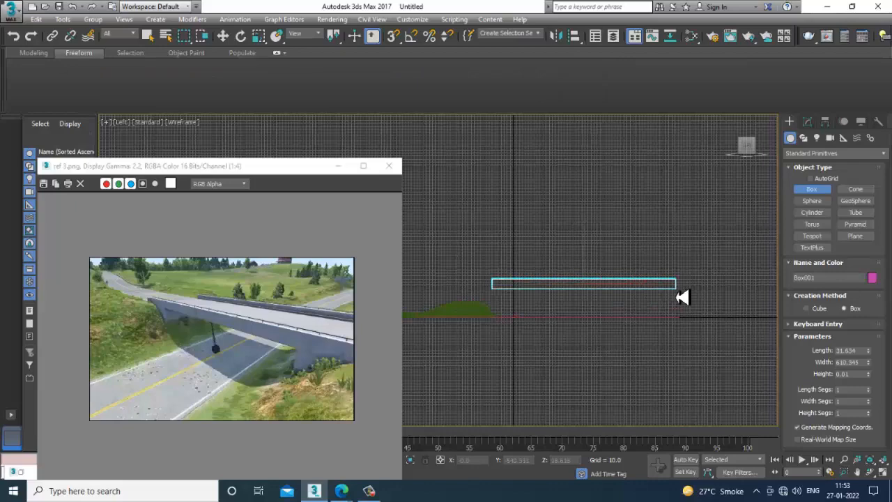
{"action": "left_click", "coordinate": [684, 295]}
{"action": "key", "text": "w"}
- Increase the bridge box's height parameter to about 169 so the deck spans a wide stretch along the road
{"action": "key", "text": "alt+w"}
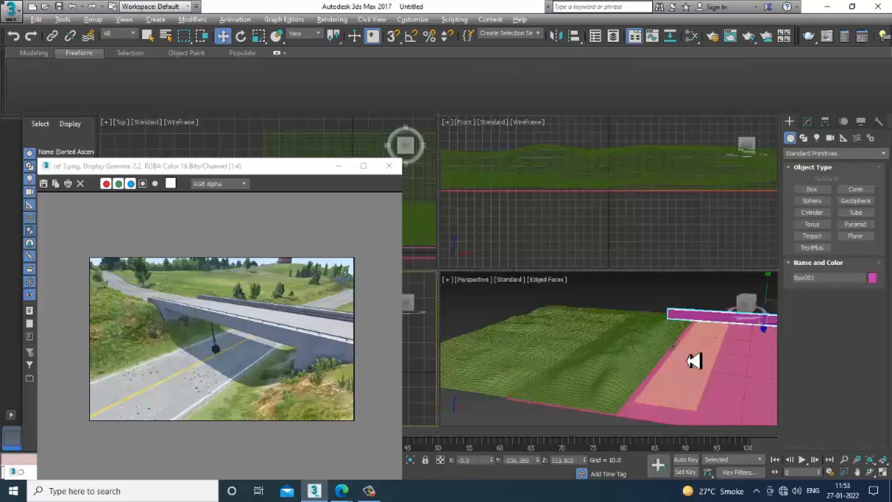
{"action": "key", "text": "alt+w"}
{"action": "middle_click_drag", "start_coordinate": [694, 360], "coordinate": [662, 262], "text": "alt"}
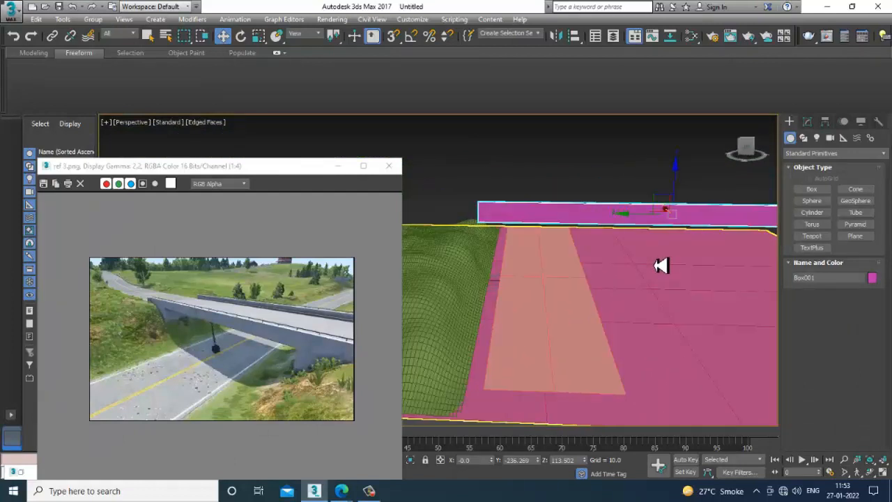
{"action": "middle_click_drag", "start_coordinate": [432, 314], "coordinate": [450, 294]}
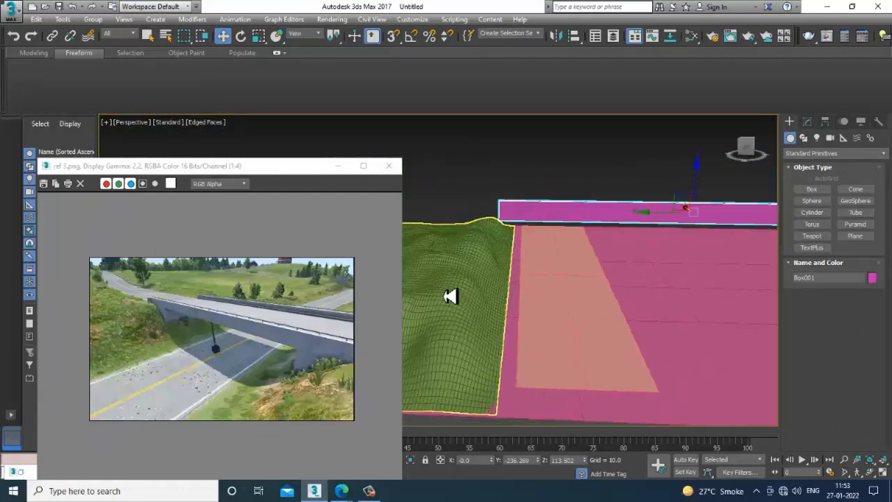
{"action": "left_click", "coordinate": [450, 295]}
{"action": "left_click", "coordinate": [695, 221]}
{"action": "mouse_move", "coordinate": [696, 222]}
{"action": "middle_mouse_down", "text": "alt"}
{"action": "mouse_move", "coordinate": [683, 255]}
{"action": "mouse_move", "coordinate": [696, 230]}
{"action": "middle_mouse_up", "text": "alt"}
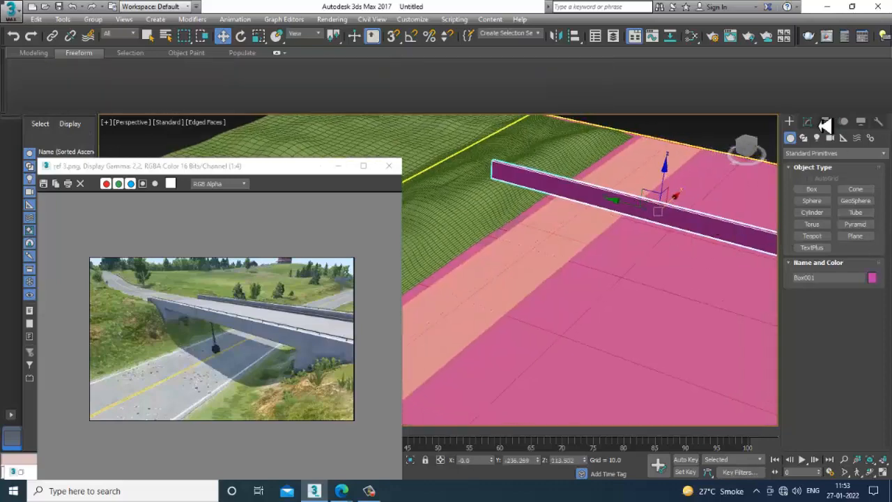
{"action": "left_click", "coordinate": [806, 122]}
{"action": "left_click_drag", "start_coordinate": [869, 297], "coordinate": [833, 94]}
{"action": "middle_click_drag", "start_coordinate": [592, 215], "coordinate": [667, 221], "text": "alt"}
{"action": "scroll", "coordinate": [633, 215], "scroll_direction": "down", "scroll_amount": 3}
{"action": "scroll", "coordinate": [629, 215], "scroll_direction": "up", "scroll_amount": 3}
- Move the bridge box in the Left view toward the hill to about Y -157 and lower it to about Z 100
{"action": "key", "text": "alt+w"}
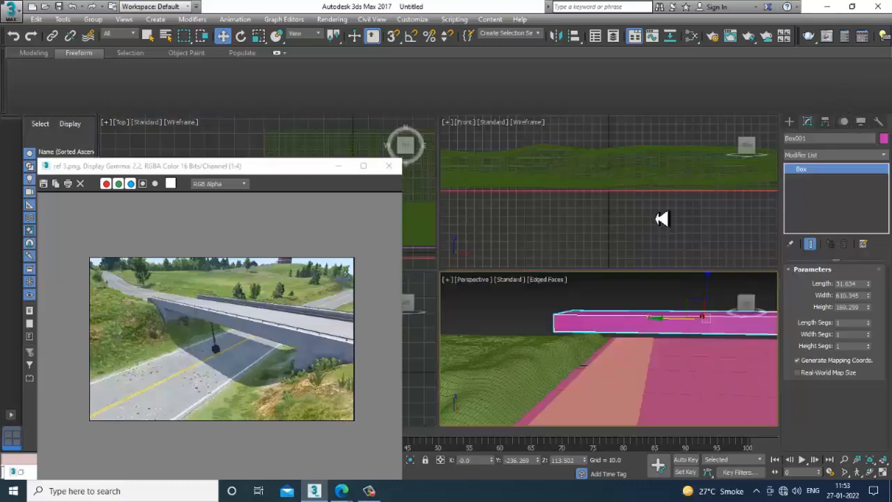
{"action": "right_click", "coordinate": [412, 377]}
{"action": "key", "text": "alt+w"}
{"action": "scroll", "coordinate": [564, 300], "scroll_direction": "up", "scroll_amount": 5}
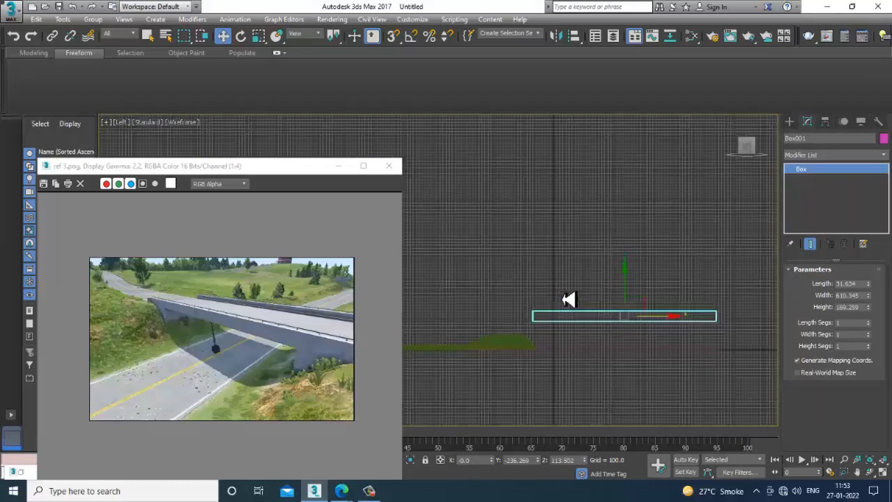
{"action": "middle_click_drag", "start_coordinate": [570, 300], "coordinate": [610, 242]}
{"action": "left_click_drag", "start_coordinate": [727, 275], "coordinate": [710, 277]}
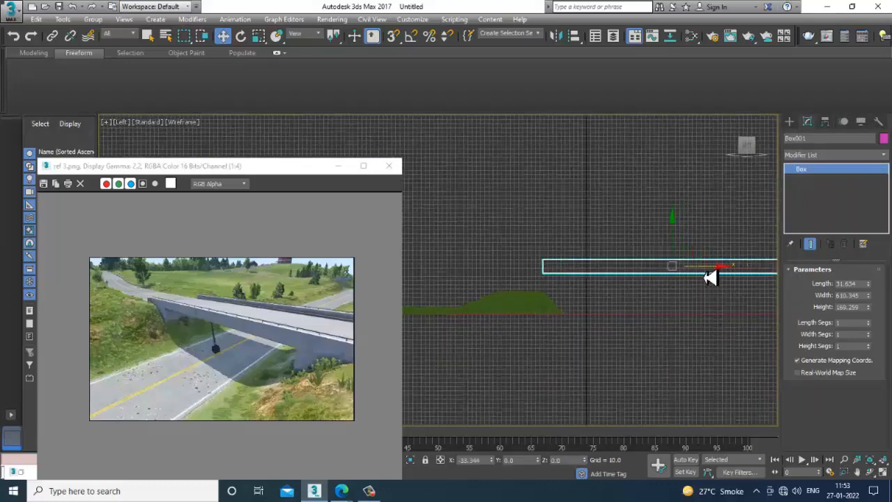
{"action": "middle_click_drag", "start_coordinate": [695, 299], "coordinate": [631, 304]}
{"action": "scroll", "coordinate": [560, 303], "scroll_direction": "up", "scroll_amount": 6}
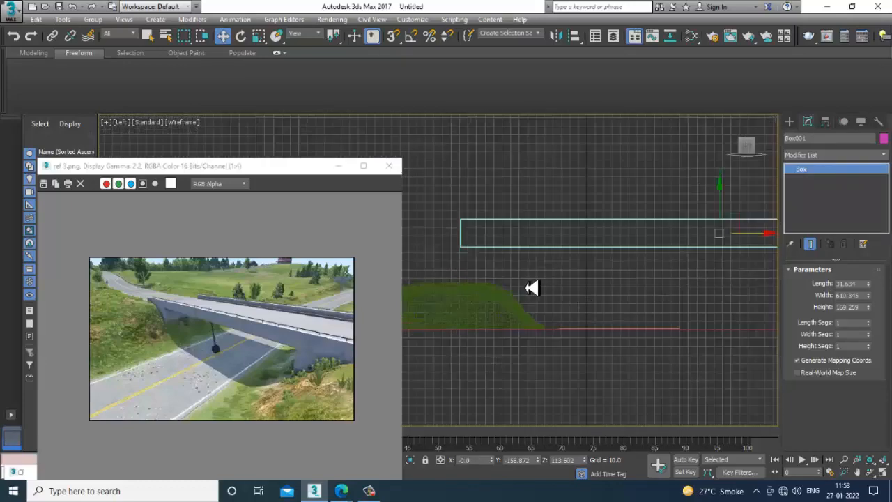
{"action": "scroll", "coordinate": [635, 218], "scroll_direction": "down", "scroll_amount": 6}
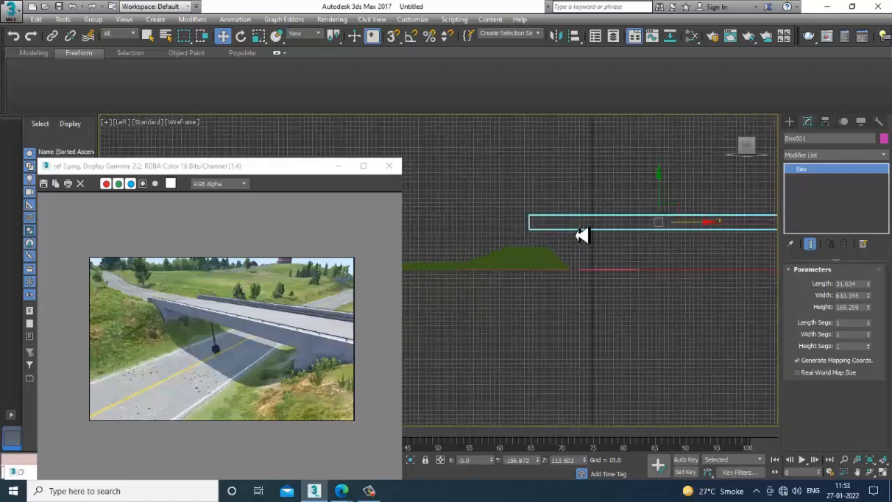
{"action": "left_click_drag", "start_coordinate": [638, 205], "coordinate": [641, 210]}
{"action": "scroll", "coordinate": [641, 237], "scroll_direction": "up", "scroll_amount": 2}
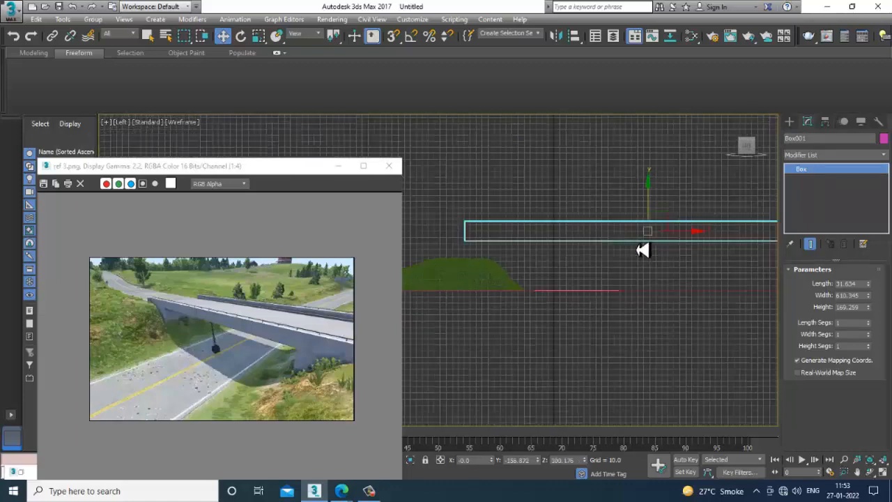
- Convert the bridge box to Editable Poly and insert one edge loop near its hill end with Swift Loop
{"action": "right_click", "coordinate": [595, 244]}
{"action": "left_click", "coordinate": [808, 367]}
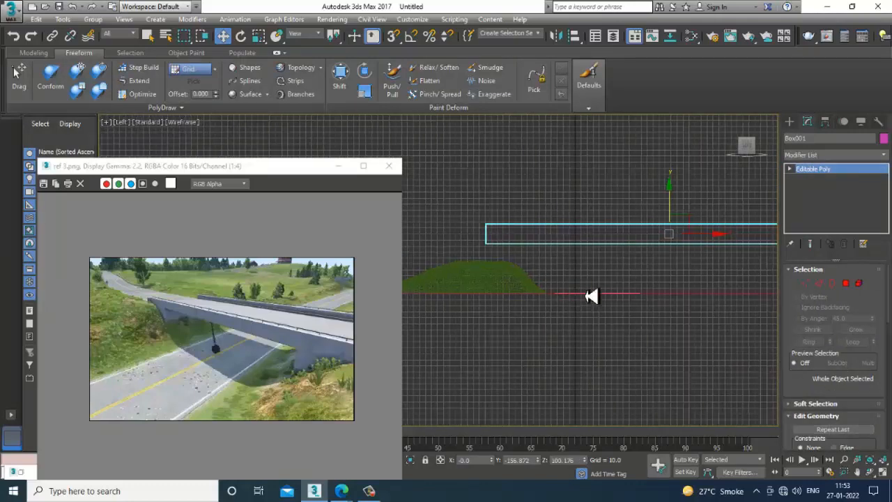
{"action": "middle_click_drag", "start_coordinate": [587, 295], "coordinate": [610, 298]}
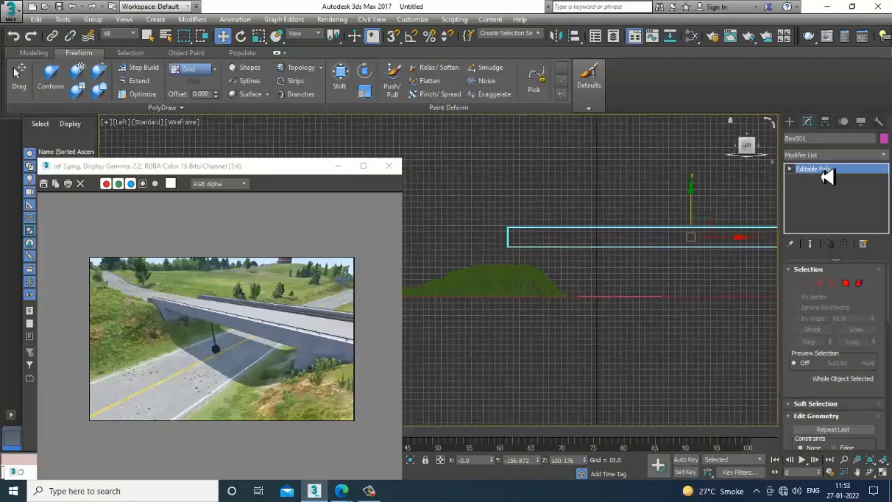
{"action": "key", "text": "1"}
{"action": "left_click", "coordinate": [32, 55]}
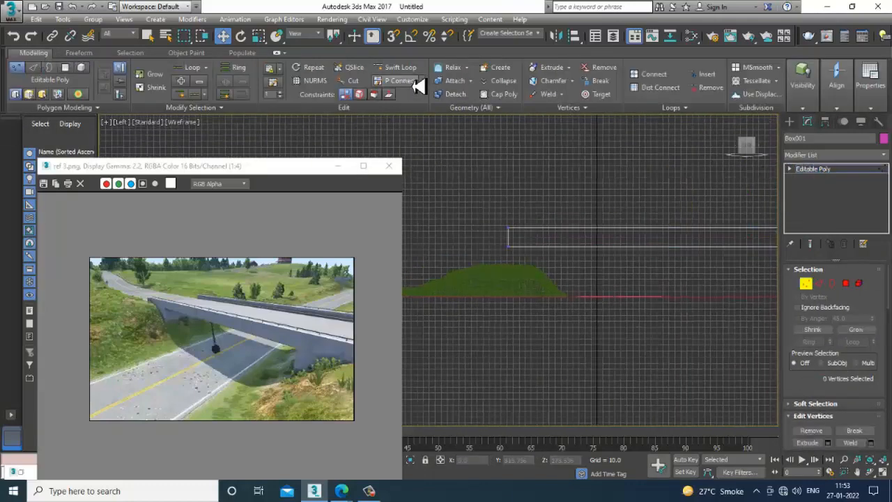
{"action": "scroll", "coordinate": [533, 252], "scroll_direction": "up", "scroll_amount": 1}
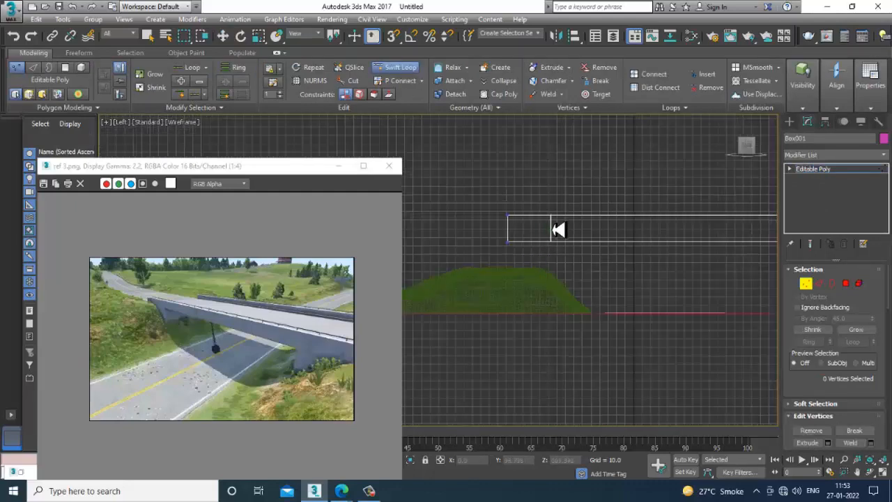
{"action": "left_click", "coordinate": [552, 229]}
{"action": "right_click", "coordinate": [556, 229]}
{"action": "scroll", "coordinate": [567, 232], "scroll_direction": "up", "scroll_amount": 1}
{"action": "middle_click_drag", "start_coordinate": [547, 241], "coordinate": [566, 248]}
{"action": "scroll", "coordinate": [566, 248], "scroll_direction": "up", "scroll_amount": 2}
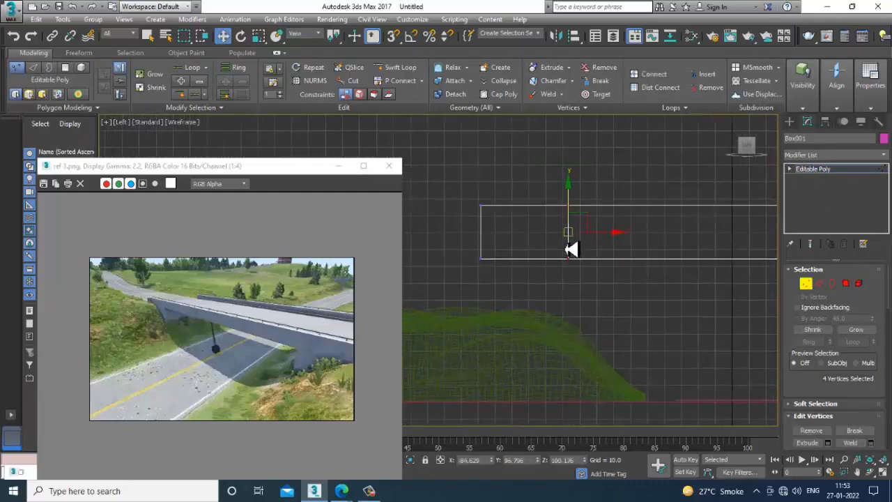
{"action": "left_click", "coordinate": [849, 284]}
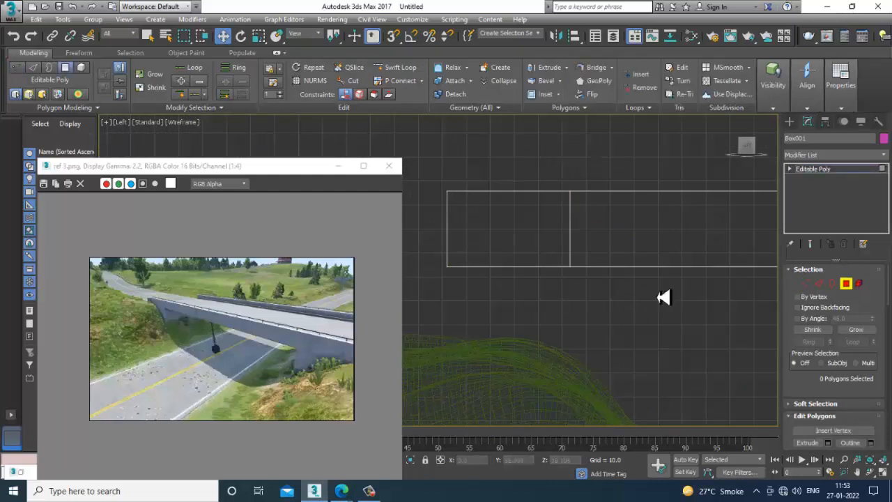
{"action": "scroll", "coordinate": [544, 291], "scroll_direction": "down", "scroll_amount": 2}
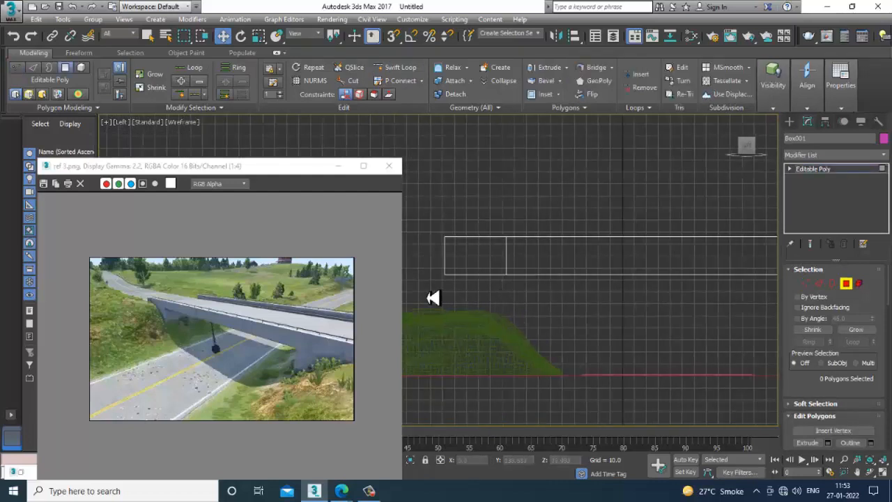
{"action": "middle_click_drag", "start_coordinate": [443, 299], "coordinate": [544, 301]}
{"action": "left_click", "coordinate": [832, 171]}
- Lower the whole bridge box toward the hill to about Z 83
{"action": "scroll", "coordinate": [556, 329], "scroll_direction": "down", "scroll_amount": 2}
{"action": "middle_click_drag", "start_coordinate": [703, 291], "coordinate": [560, 287]}
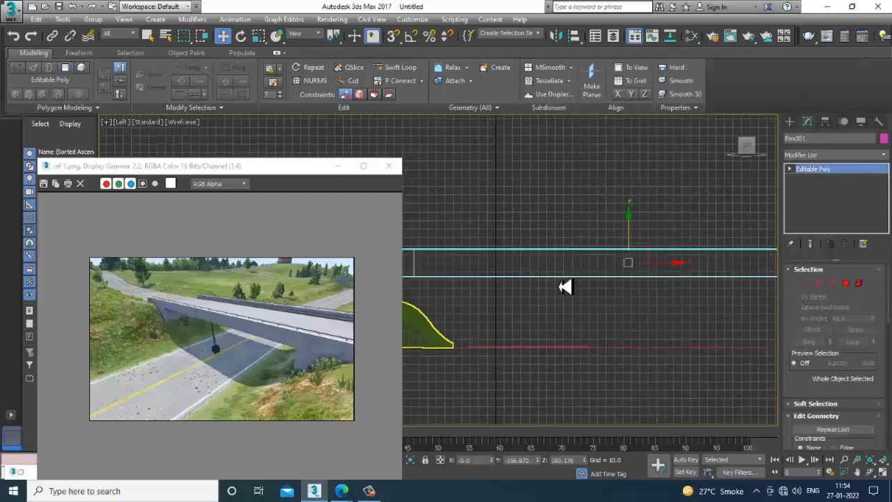
{"action": "left_click_drag", "start_coordinate": [631, 241], "coordinate": [637, 255]}
{"action": "key", "text": "alt+w"}
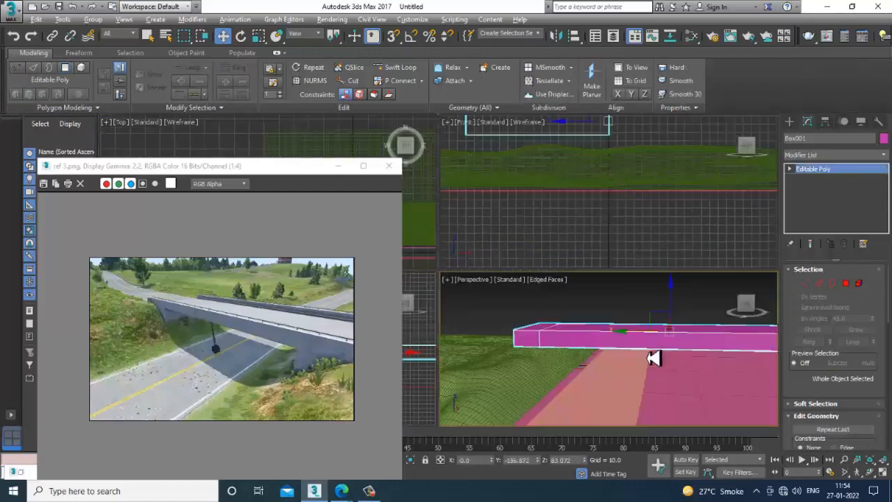
{"action": "middle_click_drag", "start_coordinate": [647, 357], "coordinate": [621, 353]}
{"action": "key", "text": "alt+w"}
{"action": "scroll", "coordinate": [625, 352], "scroll_direction": "down", "scroll_amount": 8}
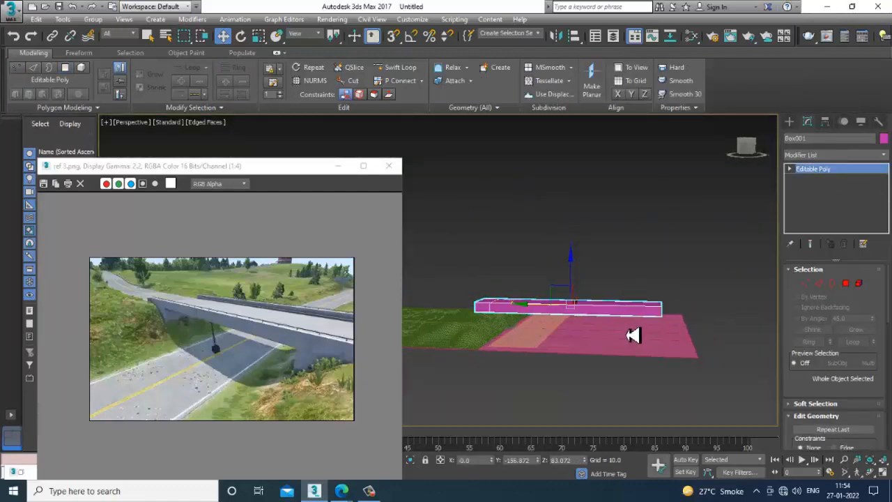
{"action": "middle_click_drag", "start_coordinate": [627, 317], "coordinate": [567, 364], "text": "alt"}
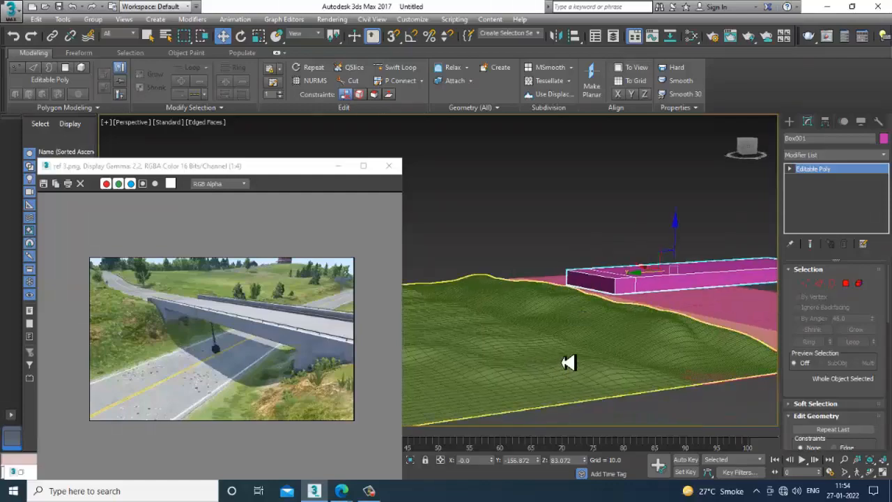
- Set the Push/Pull brush strength to about 8.2 and sculpt the terrain plane beside the bridge's hill end
{"action": "left_click", "coordinate": [603, 336]}
{"action": "middle_click_drag", "start_coordinate": [603, 336], "coordinate": [627, 324], "text": "alt"}
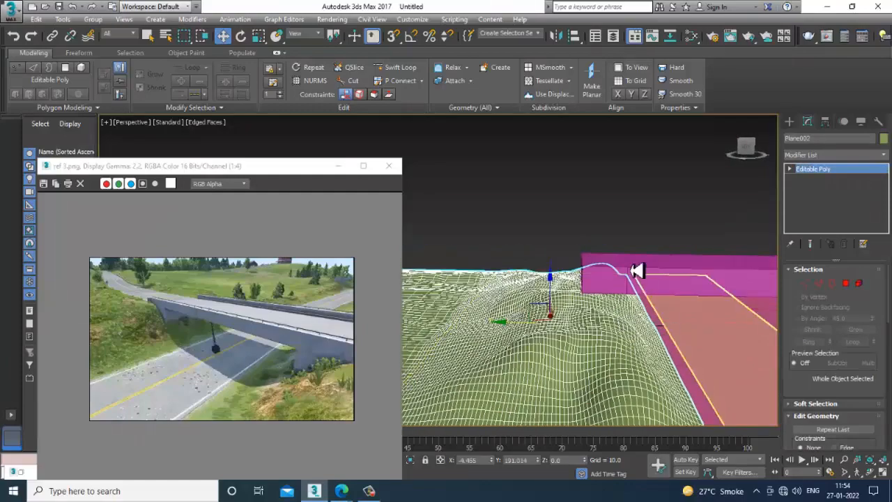
{"action": "left_click", "coordinate": [78, 53]}
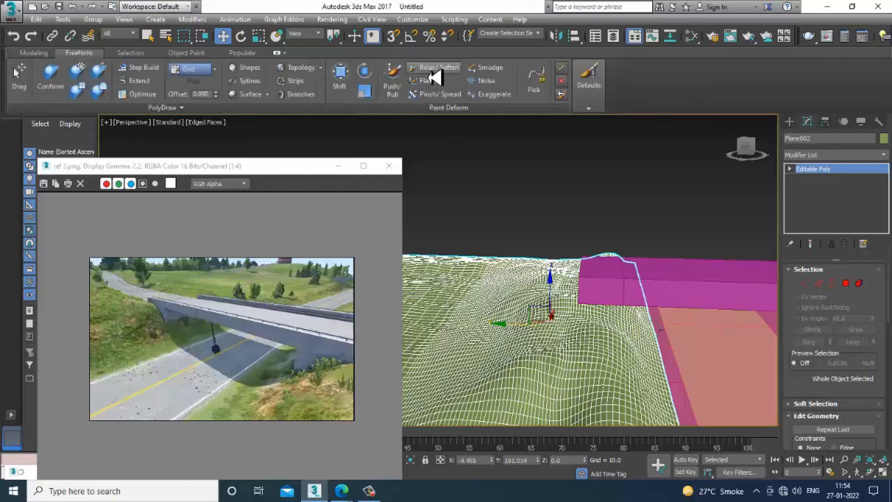
{"action": "left_click", "coordinate": [392, 77]}
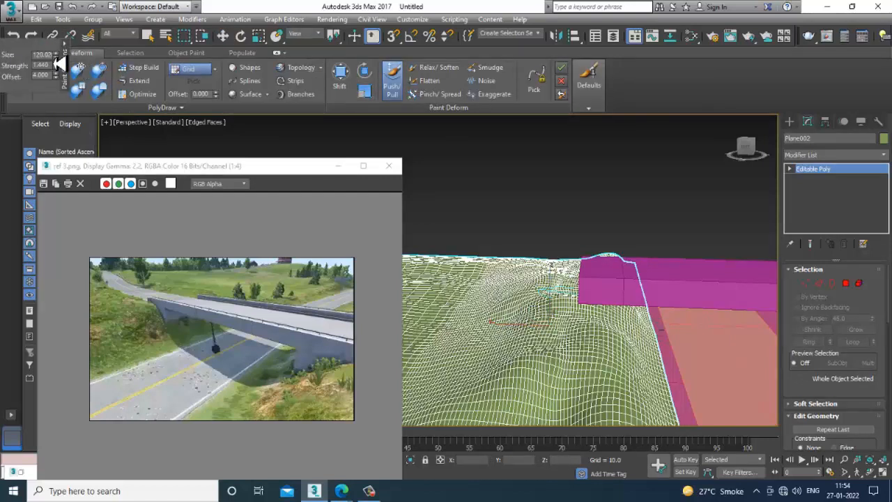
{"action": "left_click_drag", "start_coordinate": [57, 65], "coordinate": [69, 36]}
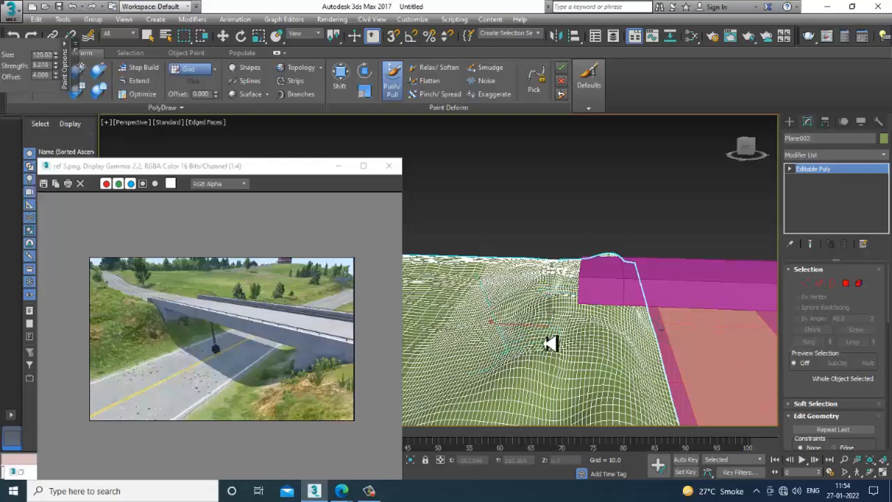
{"action": "mouse_move", "coordinate": [582, 305]}
{"action": "middle_mouse_down", "text": "alt"}
{"action": "mouse_move", "coordinate": [543, 318]}
{"action": "mouse_move", "coordinate": [551, 326]}
{"action": "middle_mouse_up", "text": "alt"}
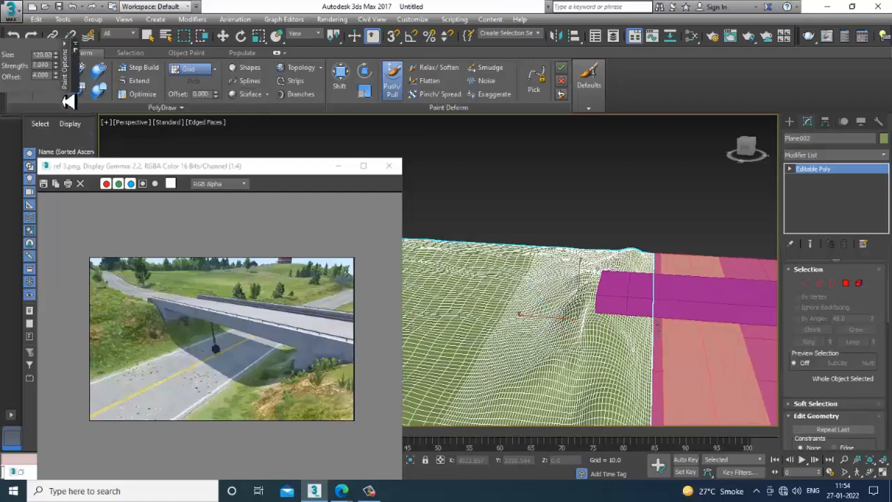
- Push/Pull the hillside behind the bridge end into ridges and dips at brush strength 7.35
{"action": "mouse_move", "coordinate": [569, 288]}
{"action": "left_mouse_down"}
{"action": "mouse_move", "coordinate": [588, 272]}
{"action": "mouse_move", "coordinate": [564, 285]}
{"action": "mouse_move", "coordinate": [530, 350]}
{"action": "mouse_move", "coordinate": [551, 306]}
{"action": "mouse_move", "coordinate": [553, 271]}
{"action": "mouse_move", "coordinate": [563, 285]}
{"action": "mouse_move", "coordinate": [541, 312]}
{"action": "mouse_move", "coordinate": [571, 312]}
{"action": "mouse_move", "coordinate": [599, 285]}
{"action": "mouse_move", "coordinate": [601, 303]}
{"action": "mouse_move", "coordinate": [613, 299]}
{"action": "mouse_move", "coordinate": [575, 389]}
{"action": "mouse_move", "coordinate": [509, 335]}
{"action": "left_mouse_up"}
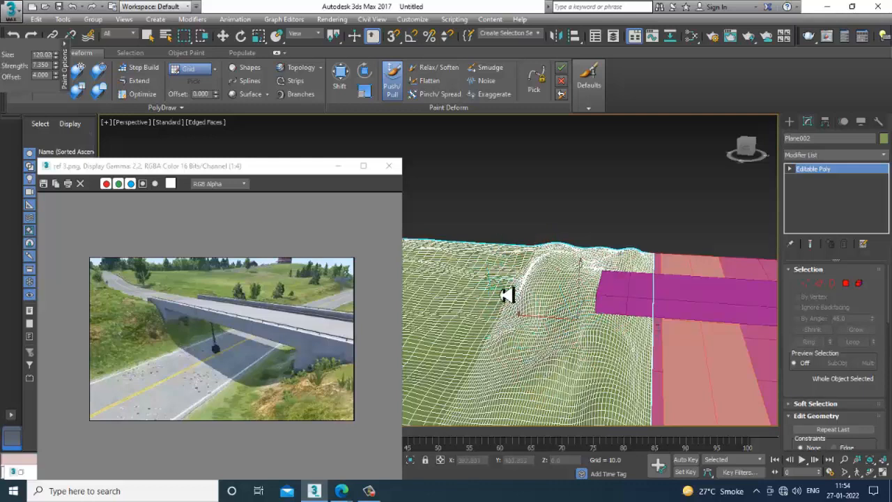
{"action": "mouse_move", "coordinate": [487, 301]}
{"action": "left_mouse_down"}
{"action": "mouse_move", "coordinate": [516, 291]}
{"action": "mouse_move", "coordinate": [513, 255]}
{"action": "mouse_move", "coordinate": [503, 259]}
{"action": "mouse_move", "coordinate": [536, 300]}
{"action": "left_mouse_up"}
{"action": "middle_click_drag", "start_coordinate": [537, 300], "coordinate": [498, 265], "text": "alt"}
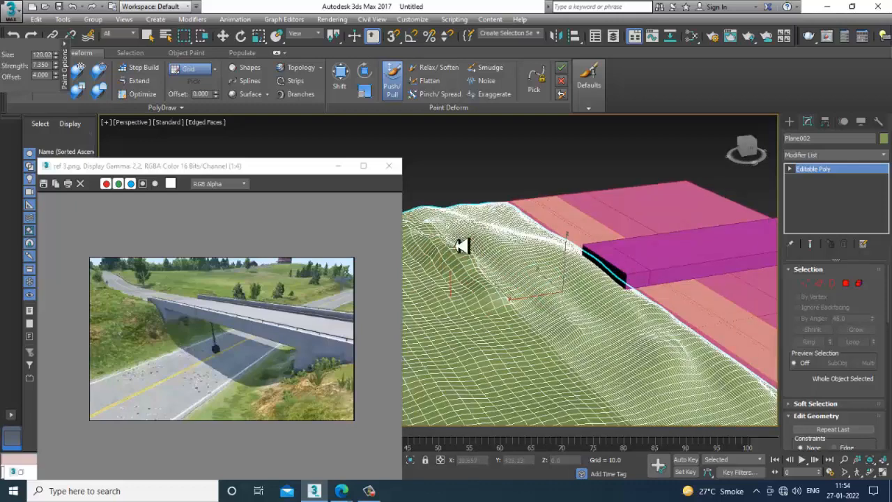
{"action": "mouse_move", "coordinate": [468, 271]}
{"action": "left_mouse_down"}
{"action": "mouse_move", "coordinate": [501, 320]}
{"action": "mouse_move", "coordinate": [516, 367]}
{"action": "mouse_move", "coordinate": [516, 340]}
{"action": "left_mouse_up"}
{"action": "scroll", "coordinate": [557, 348], "scroll_direction": "down", "scroll_amount": 5}
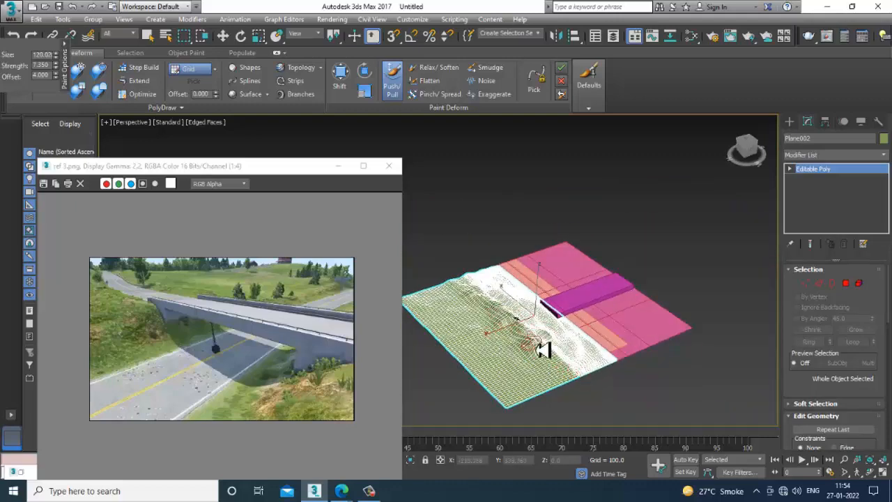
{"action": "scroll", "coordinate": [481, 324], "scroll_direction": "up", "scroll_amount": 5}
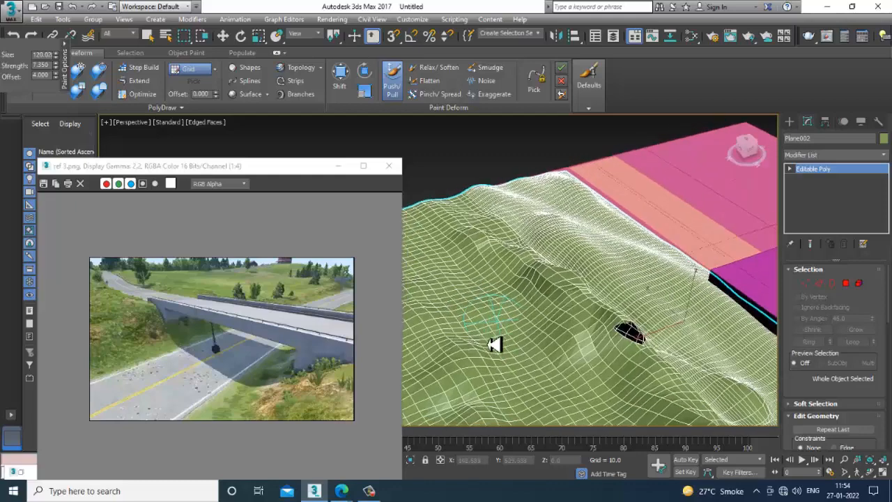
- Enlarge the Push/Pull brush to about 217 and sculpt broader undulations across the terrain around the bridge end
{"action": "left_click_drag", "start_coordinate": [57, 56], "coordinate": [2, 133]}
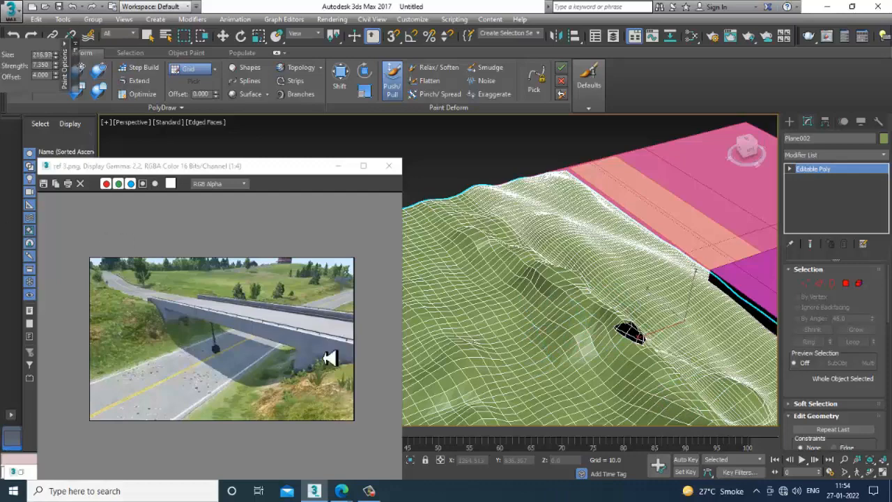
{"action": "scroll", "coordinate": [523, 291], "scroll_direction": "down", "scroll_amount": 5}
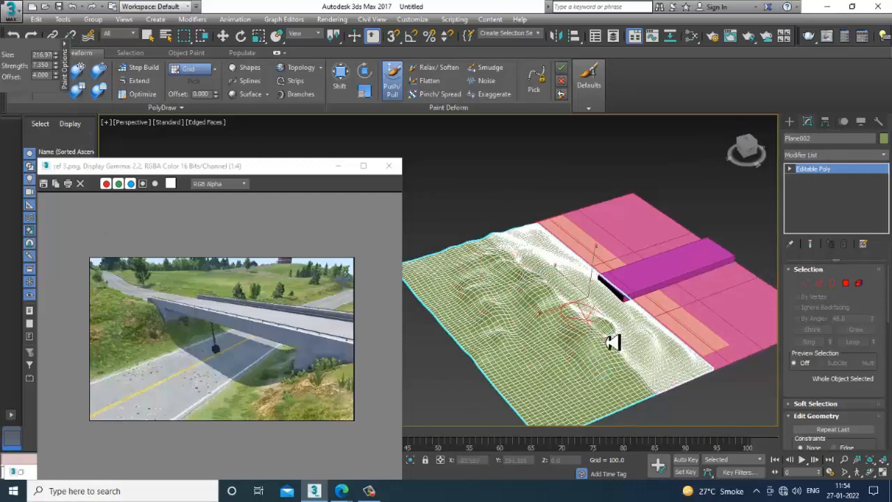
{"action": "middle_click_drag", "start_coordinate": [653, 354], "coordinate": [633, 329], "text": "alt"}
{"action": "scroll", "coordinate": [676, 335], "scroll_direction": "up", "scroll_amount": 5}
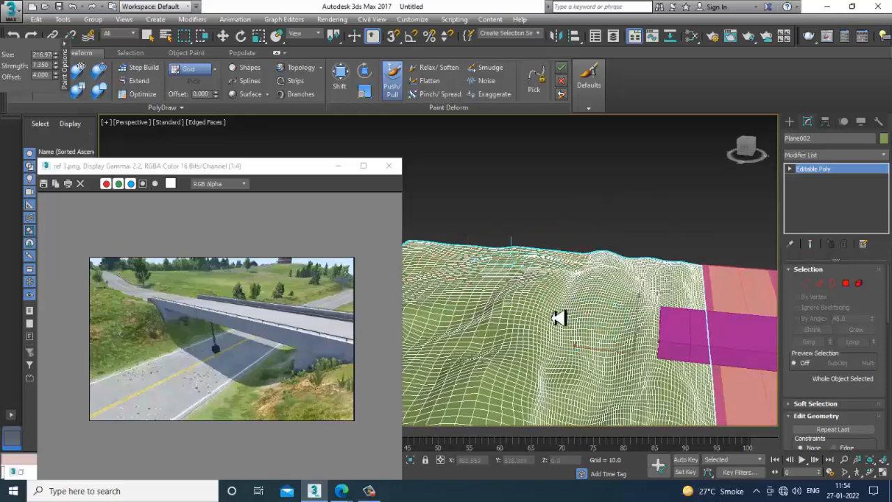
{"action": "mouse_move", "coordinate": [563, 315]}
{"action": "middle_mouse_down", "text": "alt"}
{"action": "mouse_move", "coordinate": [533, 298]}
{"action": "mouse_move", "coordinate": [649, 295]}
{"action": "mouse_move", "coordinate": [615, 275]}
{"action": "middle_mouse_up", "text": "alt"}
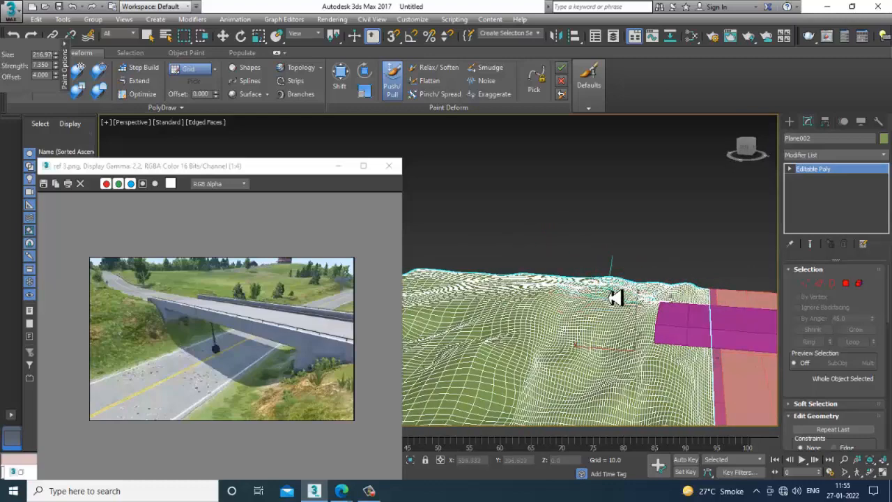
{"action": "middle_click_drag", "start_coordinate": [743, 365], "coordinate": [525, 332], "text": "alt"}
{"action": "middle_click_drag", "start_coordinate": [551, 414], "coordinate": [511, 361], "text": "alt"}
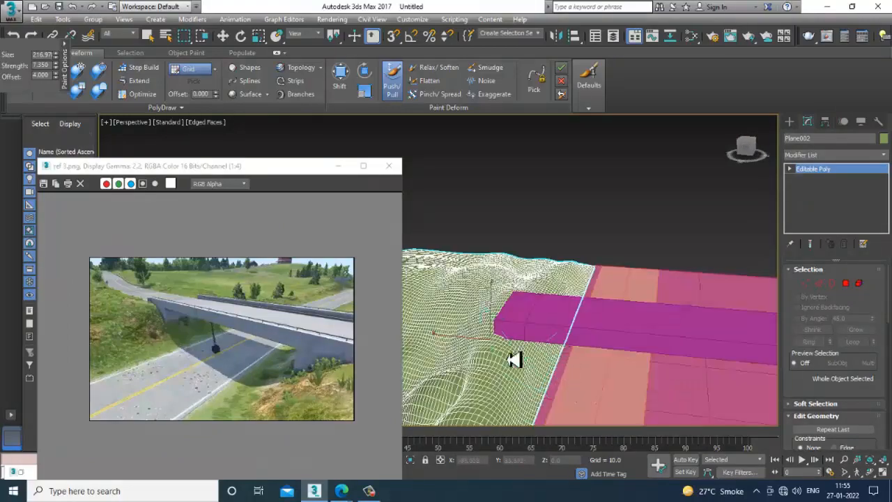
{"action": "middle_click_drag", "start_coordinate": [458, 416], "coordinate": [639, 306], "text": "alt"}
{"action": "scroll", "coordinate": [543, 281], "scroll_direction": "down", "scroll_amount": 4}
{"action": "key", "text": "w"}
- Select the bridge box and road surfaces together and change their object color to light grey
{"action": "scroll", "coordinate": [623, 312], "scroll_direction": "up", "scroll_amount": 3}
{"action": "left_click", "coordinate": [622, 309]}
{"action": "scroll", "coordinate": [640, 306], "scroll_direction": "up", "scroll_amount": 2}
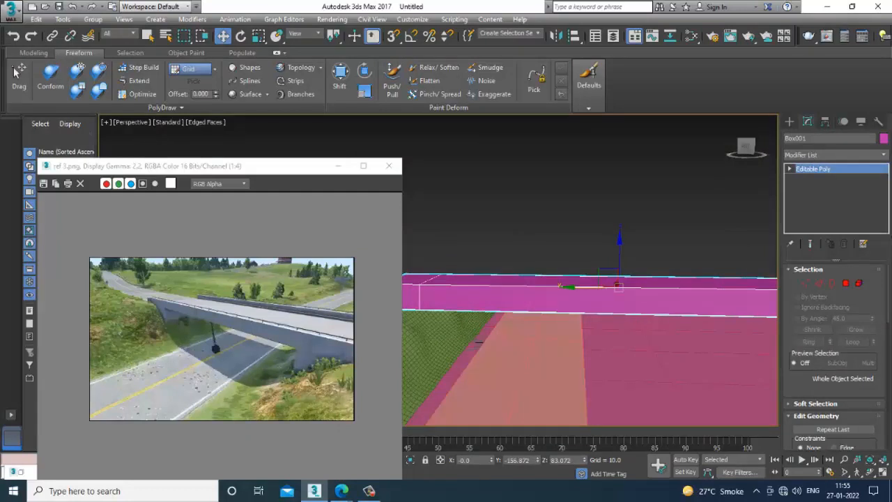
{"action": "left_click", "coordinate": [560, 186]}
{"action": "left_click", "coordinate": [883, 138]}
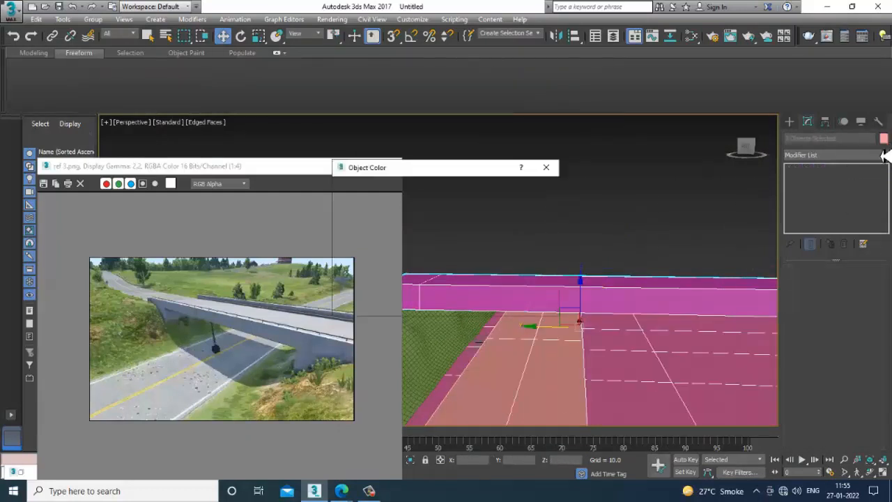
{"action": "left_click", "coordinate": [518, 273]}
{"action": "left_click", "coordinate": [506, 307]}
{"action": "left_click", "coordinate": [593, 258]}
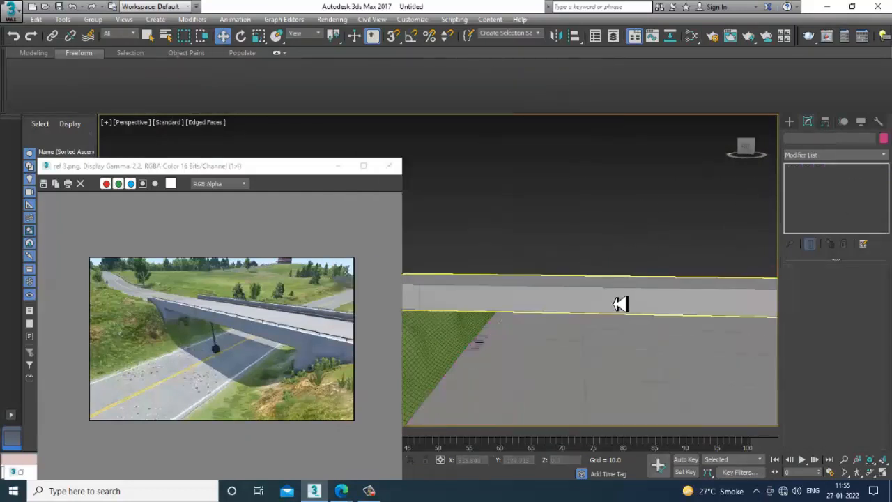
- Reposition the bridge box in the Left view to about Y -148.6 and raise it to about Z 90.6
{"action": "left_click", "coordinate": [620, 299]}
{"action": "scroll", "coordinate": [618, 300], "scroll_direction": "down", "scroll_amount": 2}
{"action": "middle_click_drag", "start_coordinate": [617, 300], "coordinate": [600, 301], "text": "alt"}
{"action": "key", "text": "alt+w"}
{"action": "right_click", "coordinate": [420, 370]}
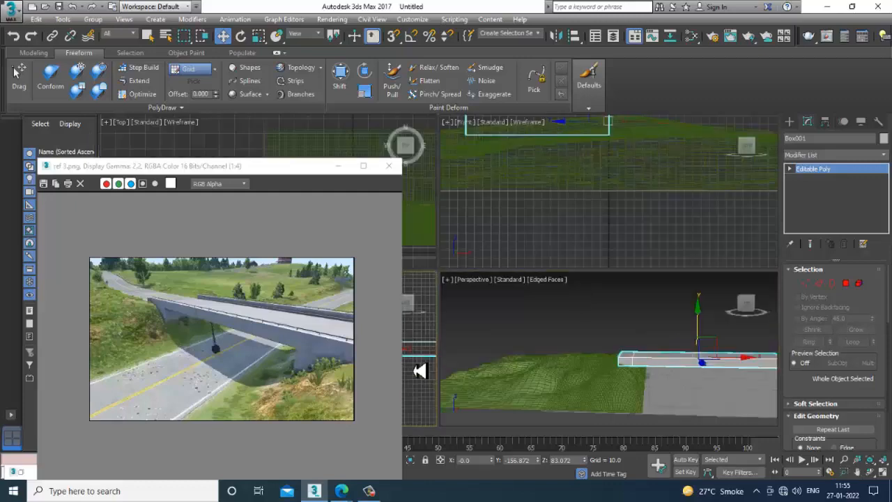
{"action": "key", "text": "alt+w"}
{"action": "left_click_drag", "start_coordinate": [674, 273], "coordinate": [670, 268]}
{"action": "scroll", "coordinate": [506, 345], "scroll_direction": "up", "scroll_amount": 2}
{"action": "middle_click_drag", "start_coordinate": [578, 331], "coordinate": [497, 318]}
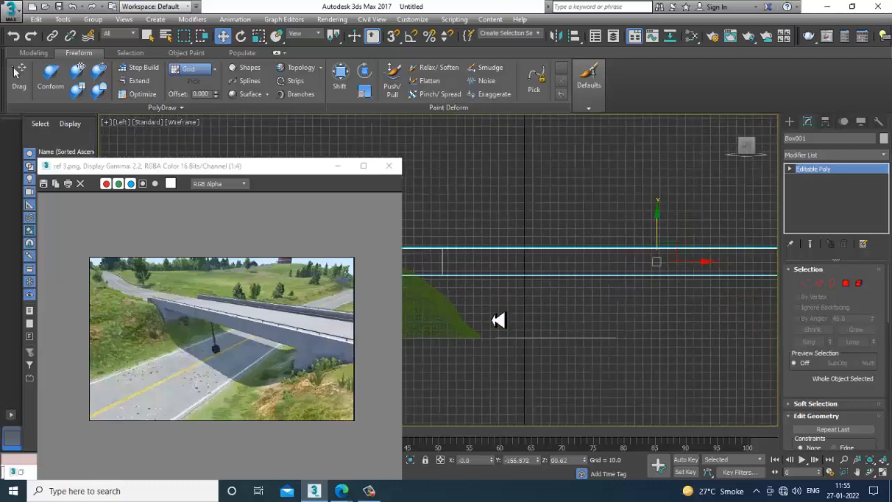
{"action": "scroll", "coordinate": [622, 334], "scroll_direction": "down", "scroll_amount": 4}
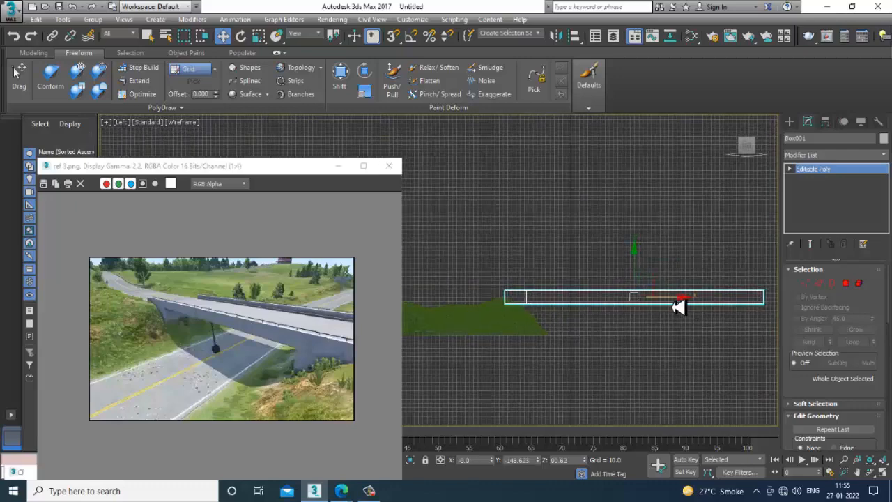
{"action": "key", "text": "p"}
{"action": "middle_click_drag", "start_coordinate": [641, 384], "coordinate": [529, 301], "text": "alt"}
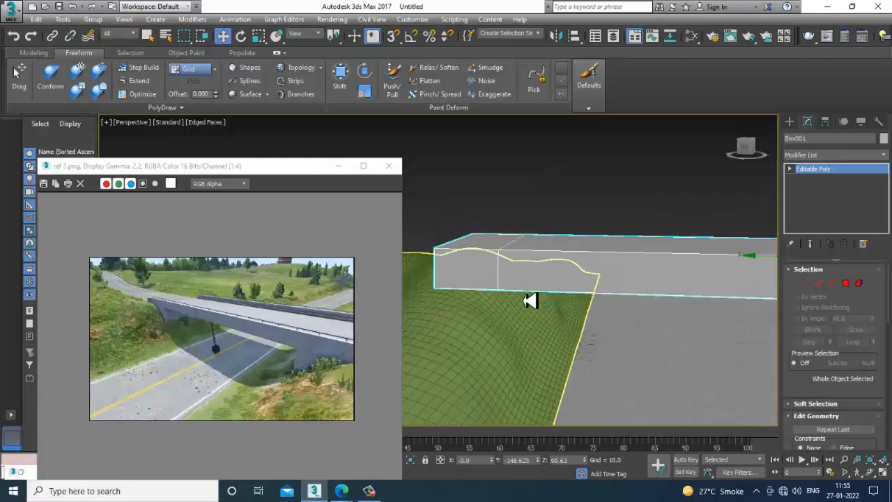
- Extrude the underside polygon at the bridge's hill end downward to about Z 43.7 to form an abutment
{"action": "left_click", "coordinate": [845, 283]}
{"action": "middle_click_drag", "start_coordinate": [454, 247], "coordinate": [480, 293], "text": "alt"}
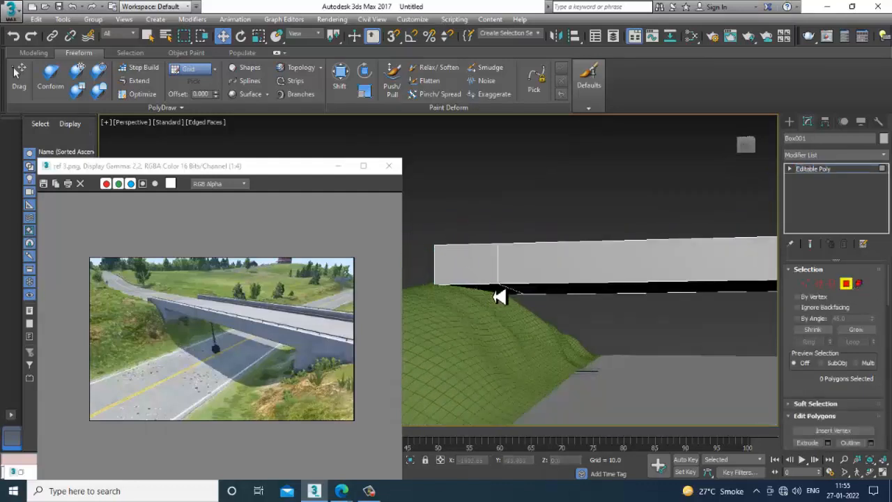
{"action": "left_click", "coordinate": [496, 295]}
{"action": "scroll", "coordinate": [829, 390], "scroll_direction": "down", "scroll_amount": 3}
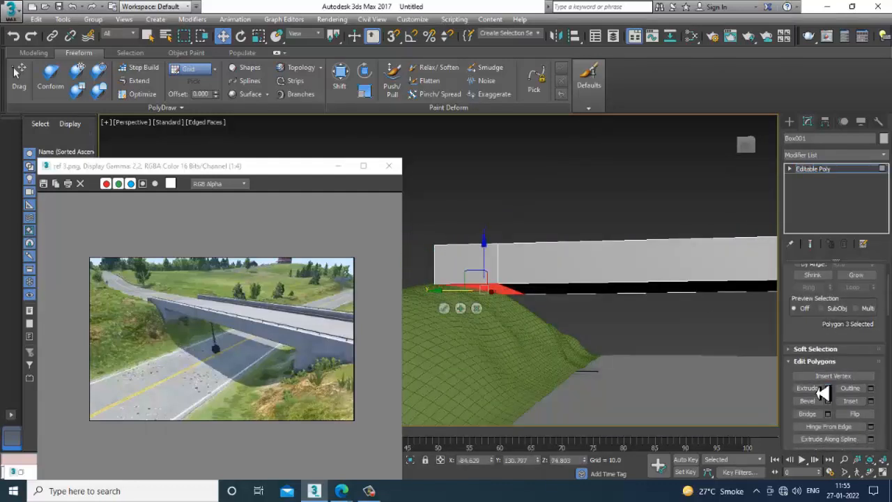
{"action": "left_click", "coordinate": [825, 389]}
{"action": "left_click_drag", "start_coordinate": [456, 301], "coordinate": [448, 265]}
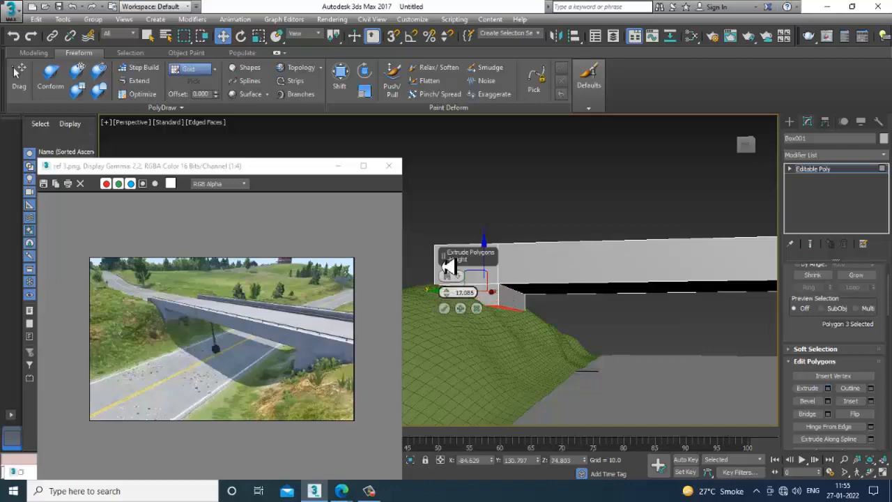
{"action": "left_click", "coordinate": [445, 310]}
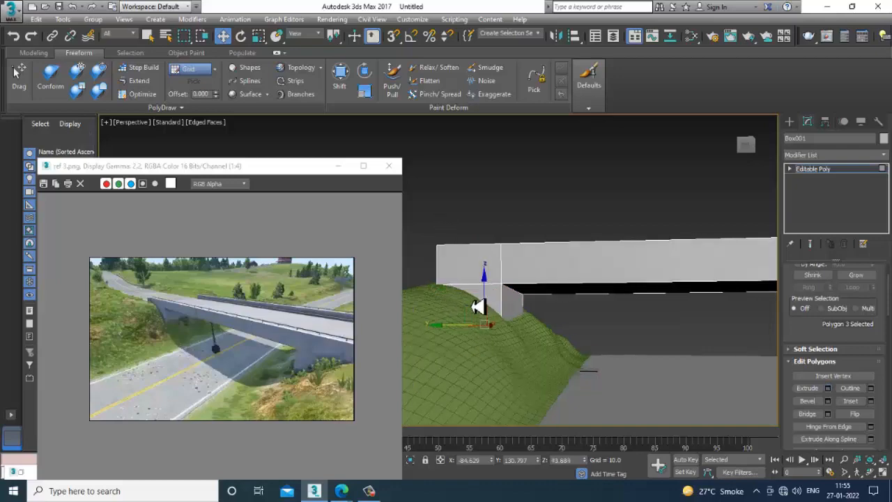
- Insert a horizontal edge loop around the extruded abutment with Swift Loop, working in the Left view
{"action": "key", "text": "alt+w"}
{"action": "right_click", "coordinate": [433, 350]}
{"action": "key", "text": "alt+w"}
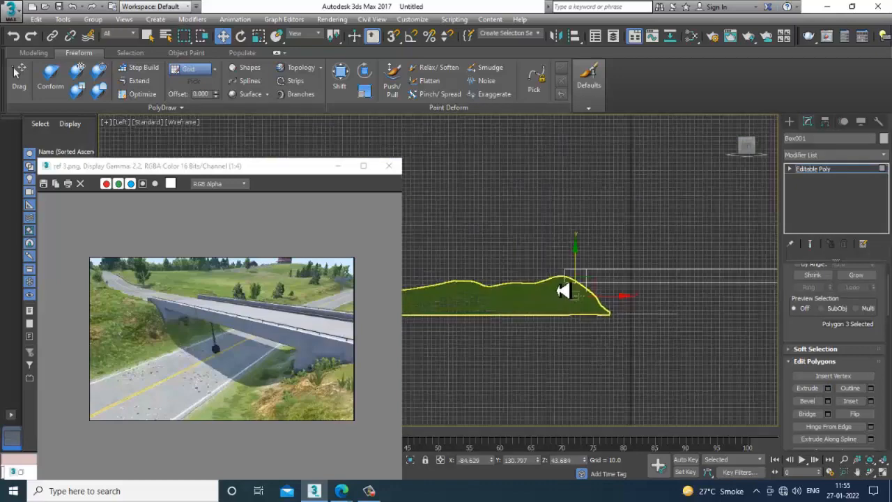
{"action": "scroll", "coordinate": [627, 299], "scroll_direction": "up", "scroll_amount": 2}
{"action": "mouse_move", "coordinate": [567, 301]}
{"action": "middle_mouse_down"}
{"action": "mouse_move", "coordinate": [627, 299]}
{"action": "mouse_move", "coordinate": [575, 312]}
{"action": "middle_mouse_up"}
{"action": "scroll", "coordinate": [611, 314], "scroll_direction": "up", "scroll_amount": 3}
{"action": "scroll", "coordinate": [611, 311], "scroll_direction": "up", "scroll_amount": 4}
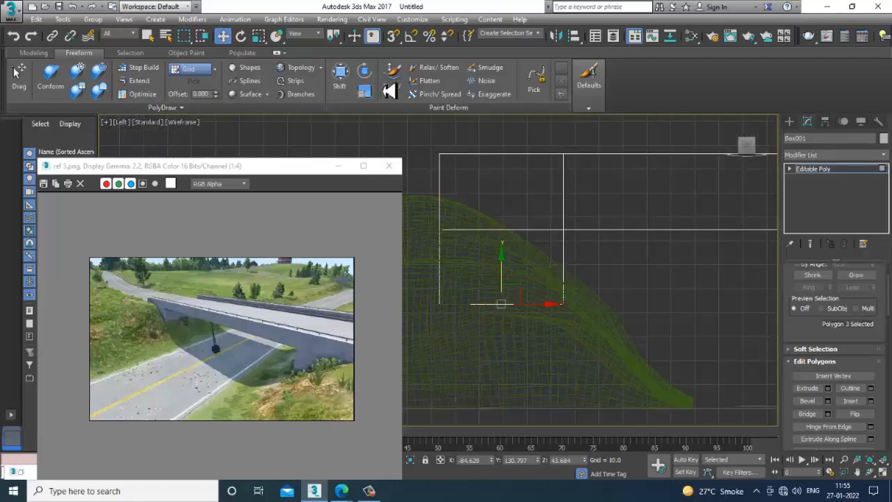
{"action": "left_click", "coordinate": [37, 53]}
{"action": "left_click", "coordinate": [394, 68]}
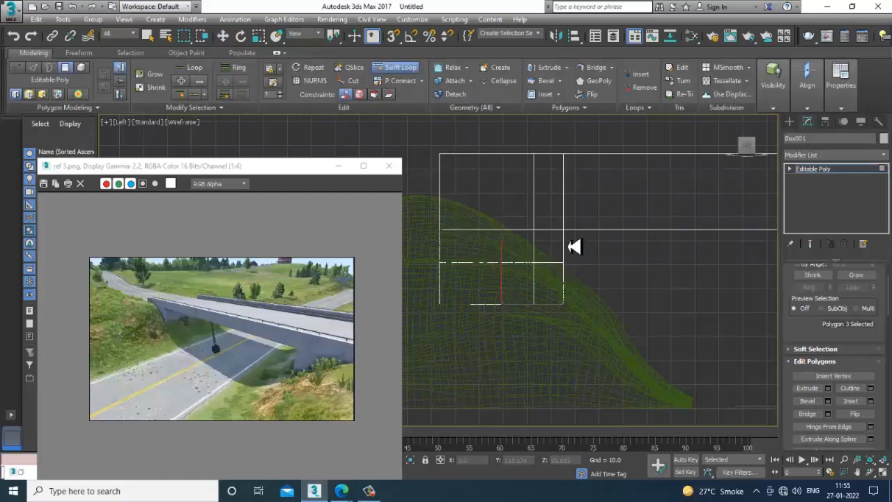
{"action": "right_click", "coordinate": [577, 247]}
- Move the abutment's middle and lower vertices horizontally in the Left view to reshape its road-facing side
{"action": "scroll", "coordinate": [575, 245], "scroll_direction": "down", "scroll_amount": 4}
{"action": "mouse_move", "coordinate": [594, 246]}
{"action": "middle_mouse_down"}
{"action": "mouse_move", "coordinate": [557, 246]}
{"action": "mouse_move", "coordinate": [592, 248]}
{"action": "middle_mouse_up"}
{"action": "scroll", "coordinate": [561, 246], "scroll_direction": "down", "scroll_amount": 4}
{"action": "scroll", "coordinate": [594, 249], "scroll_direction": "up", "scroll_amount": 2}
{"action": "scroll", "coordinate": [654, 270], "scroll_direction": "up", "scroll_amount": 4}
{"action": "middle_click_drag", "start_coordinate": [659, 266], "coordinate": [605, 261]}
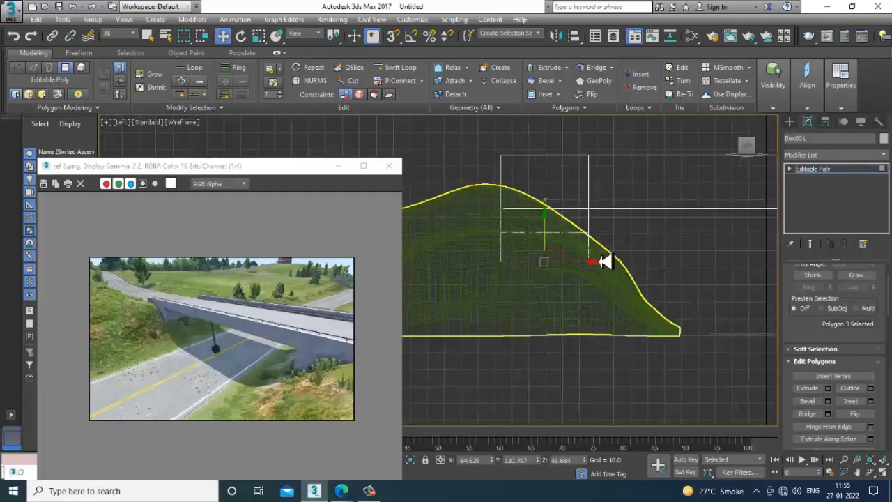
{"action": "key", "text": "1"}
{"action": "left_click_drag", "start_coordinate": [555, 223], "coordinate": [628, 232]}
{"action": "middle_click_drag", "start_coordinate": [597, 247], "coordinate": [585, 268]}
{"action": "left_click_drag", "start_coordinate": [551, 270], "coordinate": [612, 294]}
{"action": "middle_click_drag", "start_coordinate": [624, 243], "coordinate": [572, 260]}
- Lower the bridge's vertices slightly to about Z 72.7 in the Left view and check the hill junction in Perspective
{"action": "scroll", "coordinate": [583, 272], "scroll_direction": "down", "scroll_amount": 2}
{"action": "scroll", "coordinate": [576, 264], "scroll_direction": "up", "scroll_amount": 2}
{"action": "scroll", "coordinate": [573, 260], "scroll_direction": "down", "scroll_amount": 2}
{"action": "scroll", "coordinate": [576, 261], "scroll_direction": "down", "scroll_amount": 1}
{"action": "middle_click_drag", "start_coordinate": [660, 293], "coordinate": [593, 285]}
{"action": "scroll", "coordinate": [563, 267], "scroll_direction": "down", "scroll_amount": 4}
{"action": "scroll", "coordinate": [509, 259], "scroll_direction": "up", "scroll_amount": 2}
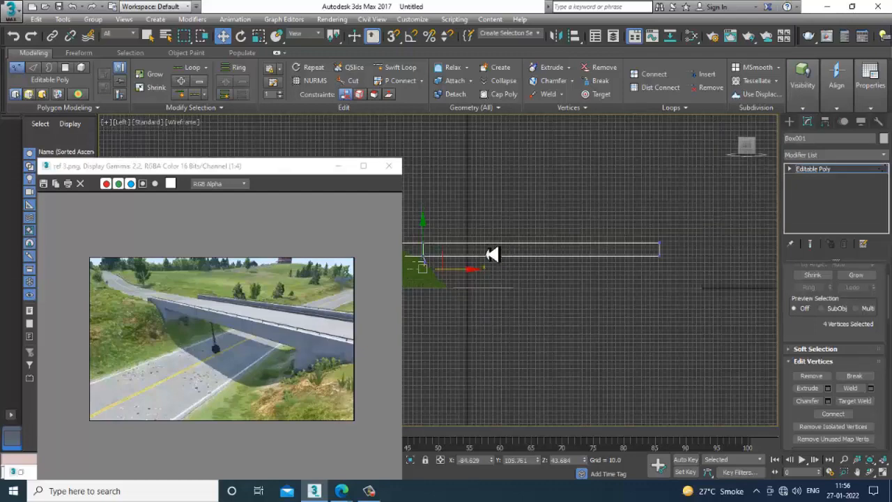
{"action": "middle_click_drag", "start_coordinate": [491, 254], "coordinate": [513, 261]}
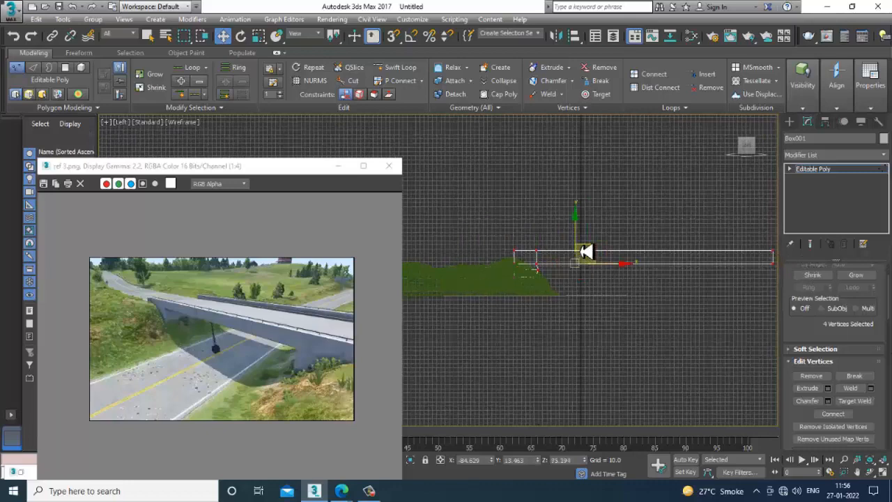
{"action": "left_click_drag", "start_coordinate": [584, 251], "coordinate": [587, 256]}
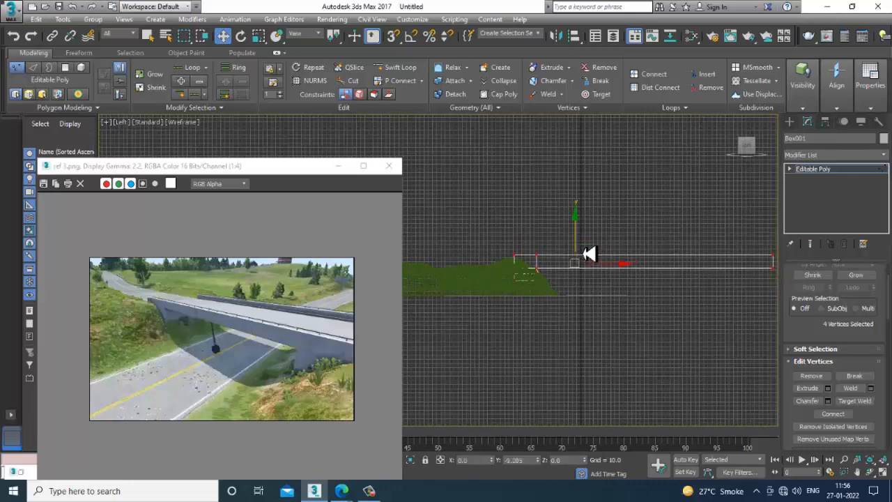
{"action": "key", "text": "alt+w"}
{"action": "middle_click", "coordinate": [660, 357]}
{"action": "key", "text": "z"}
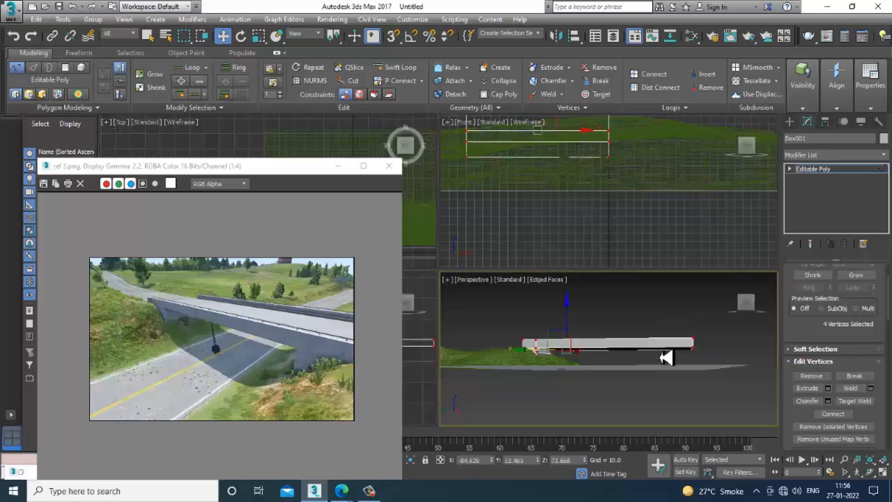
{"action": "key", "text": "alt+w"}
{"action": "middle_click_drag", "start_coordinate": [654, 354], "coordinate": [576, 276], "text": "alt"}
{"action": "scroll", "coordinate": [649, 288], "scroll_direction": "up", "scroll_amount": 3}
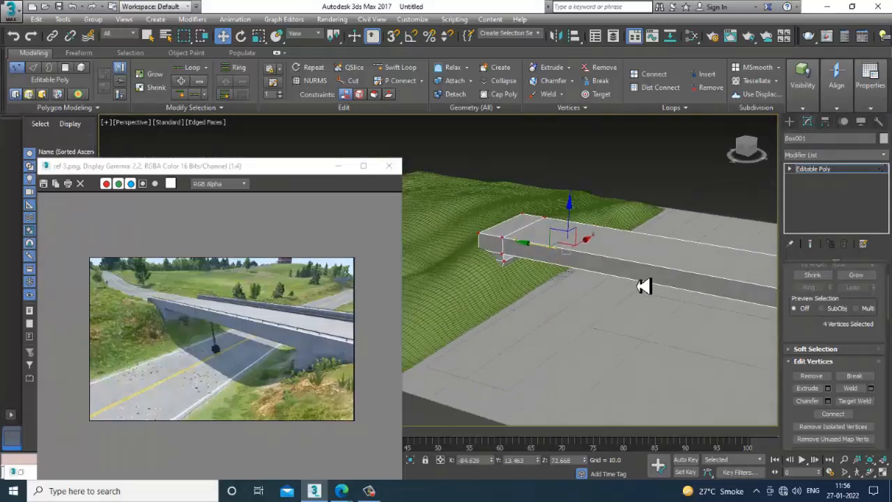
{"action": "middle_click_drag", "start_coordinate": [643, 287], "coordinate": [561, 257], "text": "alt"}
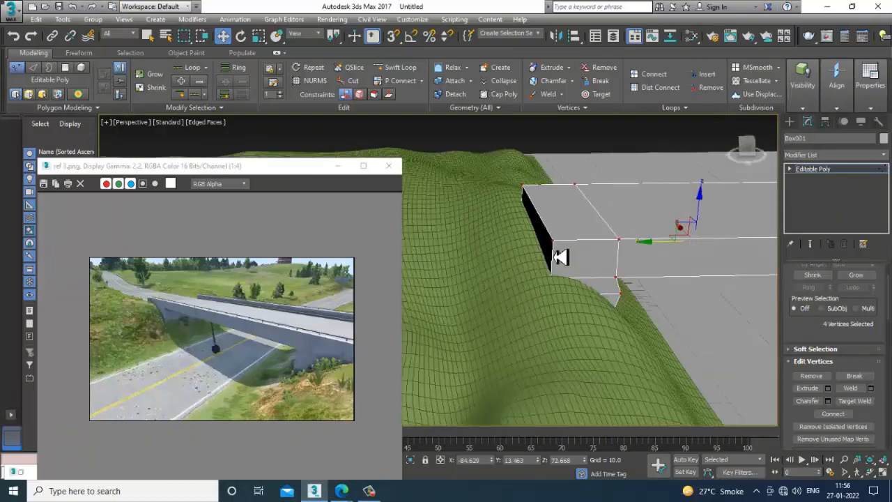
- Try to raise the terrain at the bridge's hill end with Push/Pull brush strokes at strength 7.35
{"action": "left_click", "coordinate": [557, 336]}
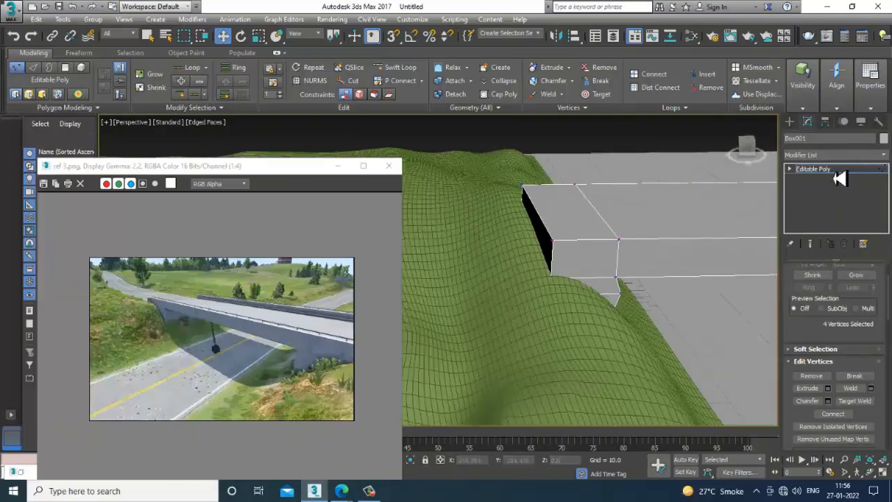
{"action": "left_click", "coordinate": [835, 172]}
{"action": "left_click", "coordinate": [509, 318]}
{"action": "middle_click_drag", "start_coordinate": [510, 319], "coordinate": [659, 278], "text": "alt"}
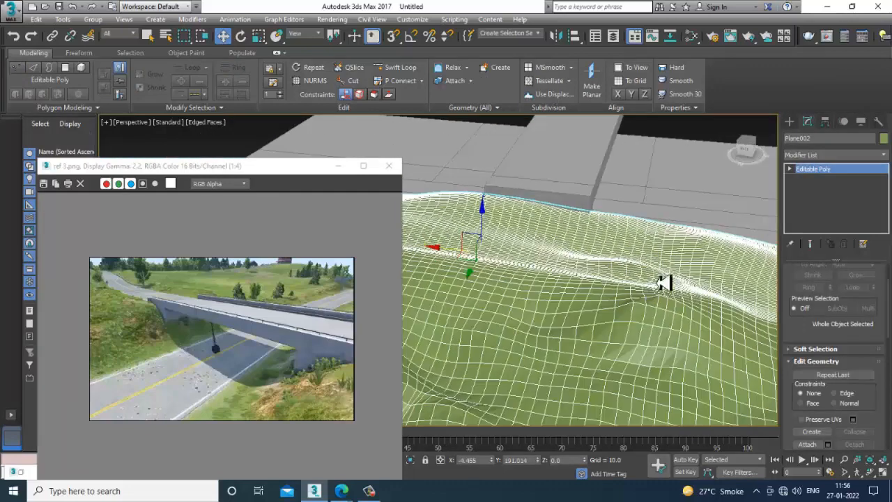
{"action": "left_click", "coordinate": [79, 53]}
{"action": "left_click", "coordinate": [392, 80]}
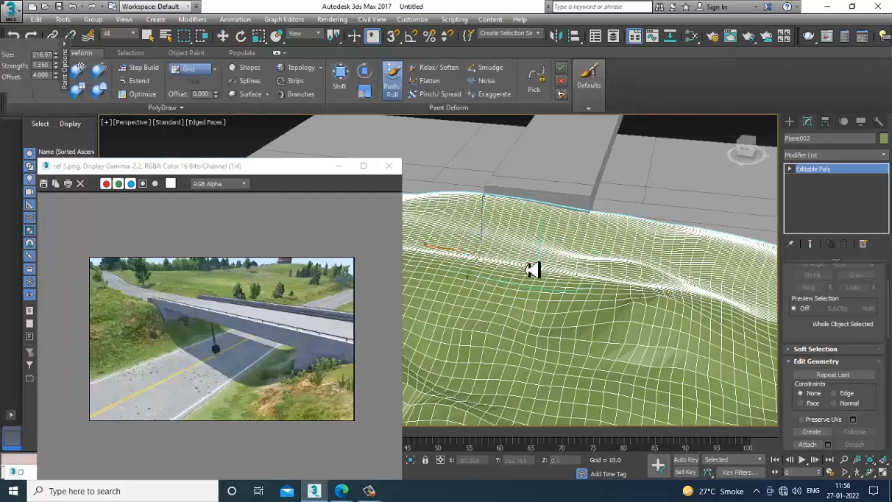
{"action": "left_click_drag", "start_coordinate": [524, 215], "coordinate": [540, 219]}
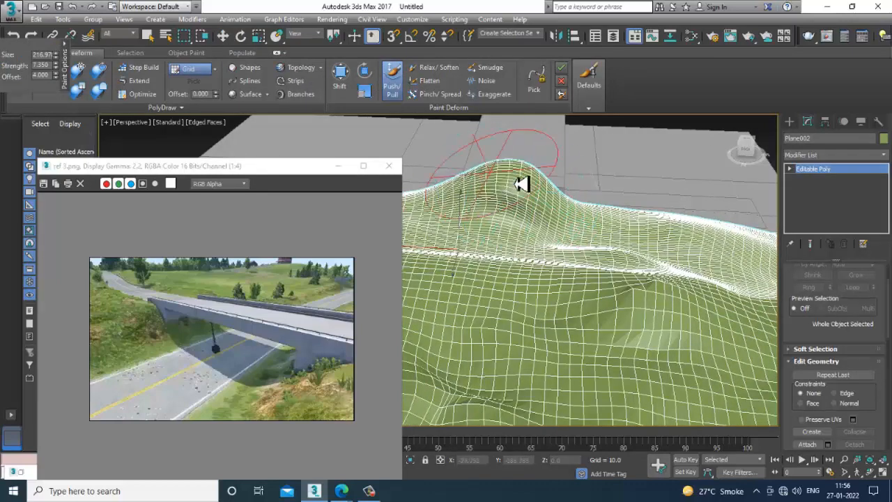
{"action": "mouse_move", "coordinate": [522, 183]}
{"action": "left_mouse_down", "text": "alt"}
{"action": "mouse_move", "coordinate": [488, 185]}
{"action": "mouse_move", "coordinate": [537, 187]}
{"action": "mouse_move", "coordinate": [515, 172]}
{"action": "left_mouse_up", "text": "alt"}
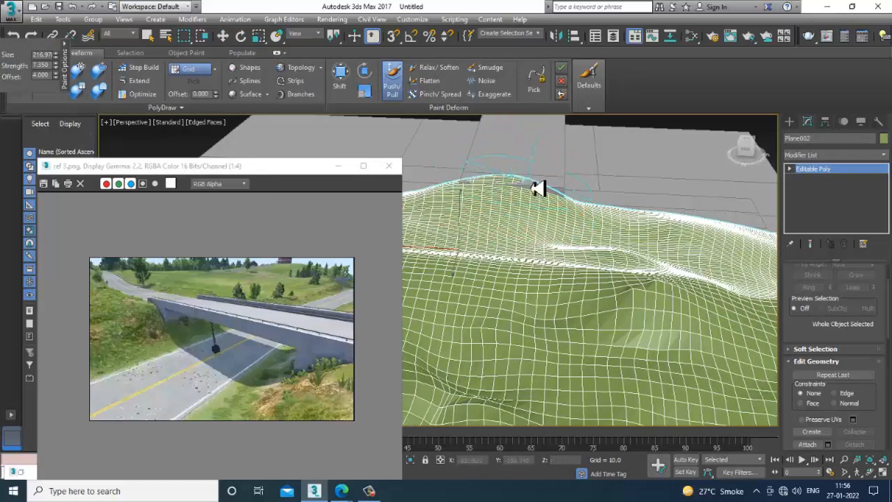
{"action": "mouse_move", "coordinate": [522, 203]}
{"action": "middle_mouse_down", "text": "alt"}
{"action": "mouse_move", "coordinate": [534, 227]}
{"action": "mouse_move", "coordinate": [653, 224]}
{"action": "mouse_move", "coordinate": [722, 259]}
{"action": "mouse_move", "coordinate": [506, 193]}
{"action": "middle_mouse_up", "text": "alt"}
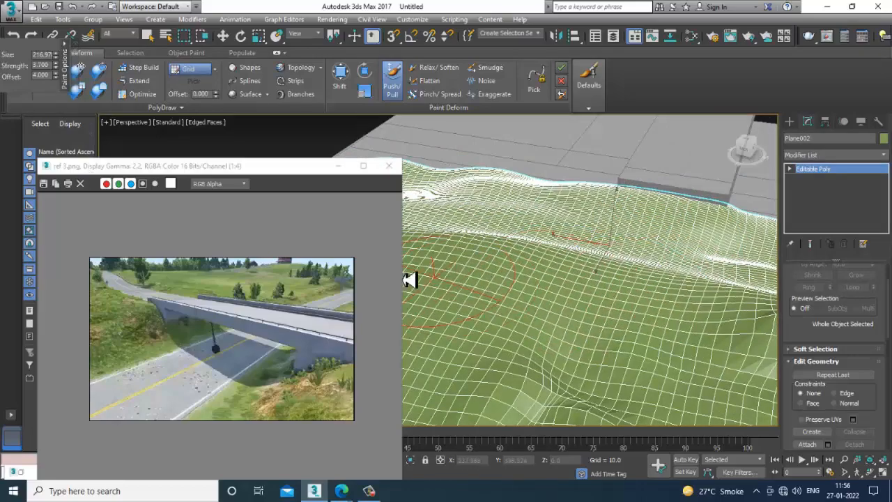
- Sculpt the terrain around the bridge's hill end with the Push/Pull brush at a reduced strength of 3.7
{"action": "mouse_move", "coordinate": [611, 308]}
{"action": "middle_mouse_down", "text": "alt"}
{"action": "mouse_move", "coordinate": [685, 310]}
{"action": "mouse_move", "coordinate": [597, 207]}
{"action": "middle_mouse_up", "text": "alt"}
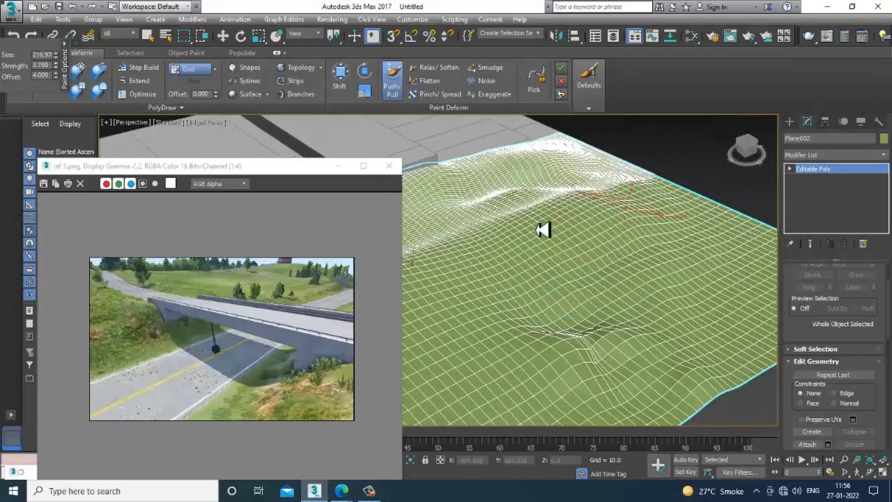
{"action": "middle_click_drag", "start_coordinate": [563, 273], "coordinate": [555, 300], "text": "alt"}
{"action": "scroll", "coordinate": [533, 291], "scroll_direction": "down", "scroll_amount": 4}
{"action": "scroll", "coordinate": [602, 337], "scroll_direction": "up", "scroll_amount": 3}
{"action": "key", "text": "w"}
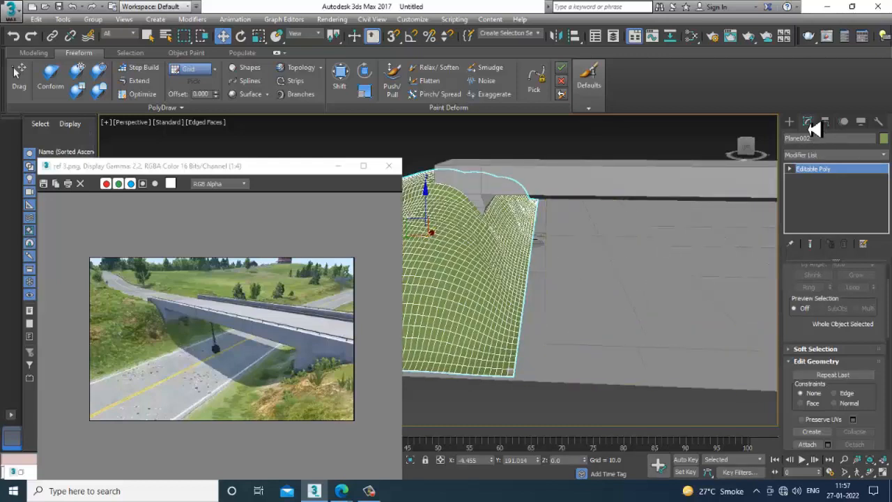
- Move the terrain's road-side border edges toward the road to about Y 37.8
{"action": "left_click", "coordinate": [679, 151]}
{"action": "left_click", "coordinate": [434, 289]}
{"action": "left_click", "coordinate": [820, 284]}
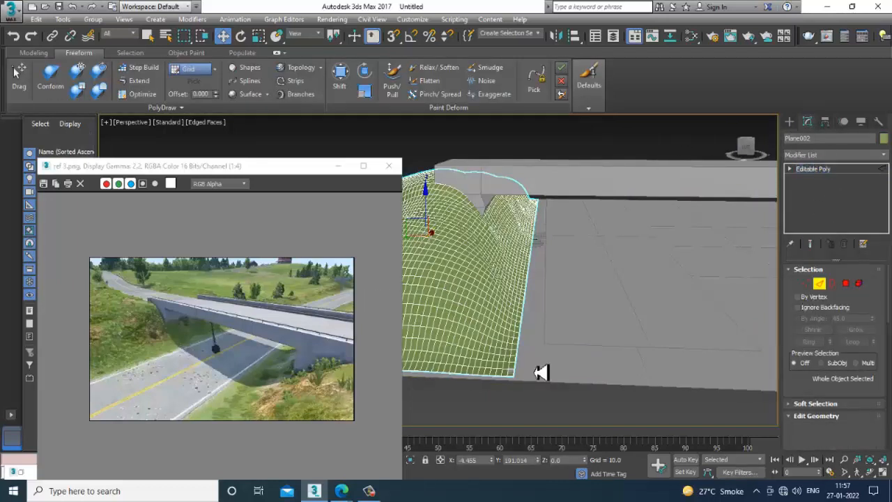
{"action": "double_click", "coordinate": [517, 377]}
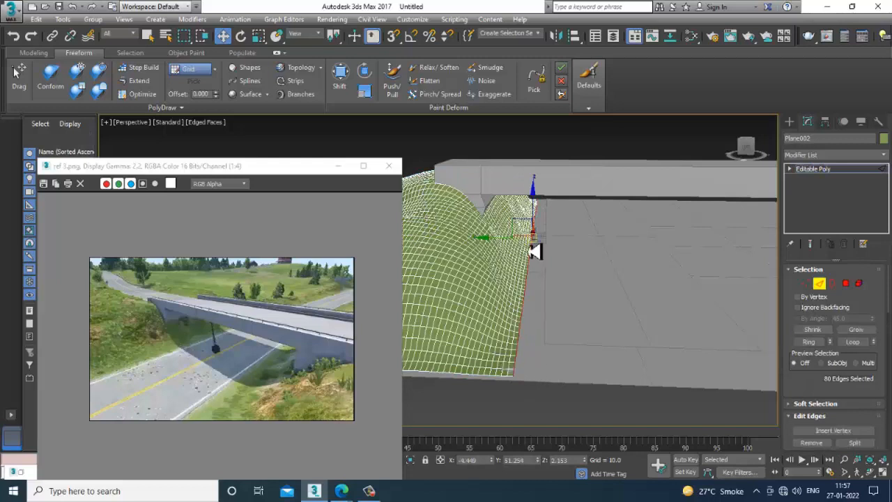
{"action": "left_click_drag", "start_coordinate": [512, 246], "coordinate": [508, 246]}
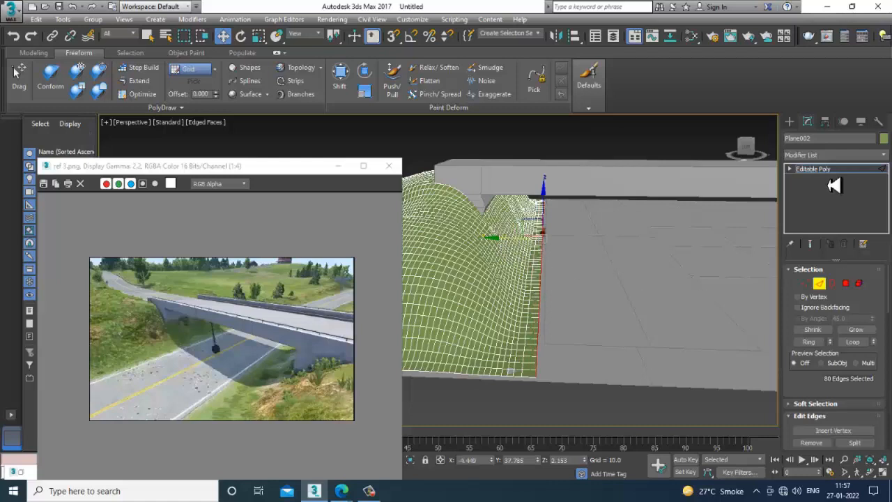
- Shift the road plane away from the hill and scale it slightly across its width
{"action": "left_click", "coordinate": [583, 290]}
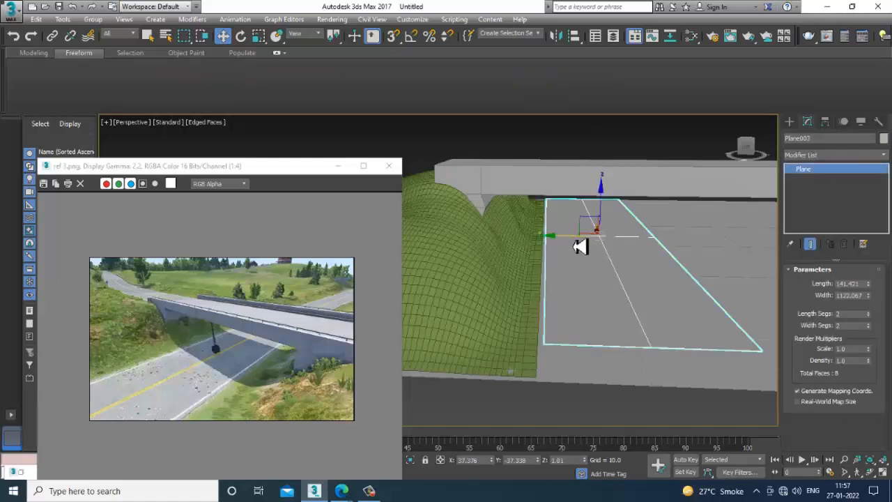
{"action": "left_click_drag", "start_coordinate": [580, 246], "coordinate": [589, 247]}
{"action": "key", "text": "r"}
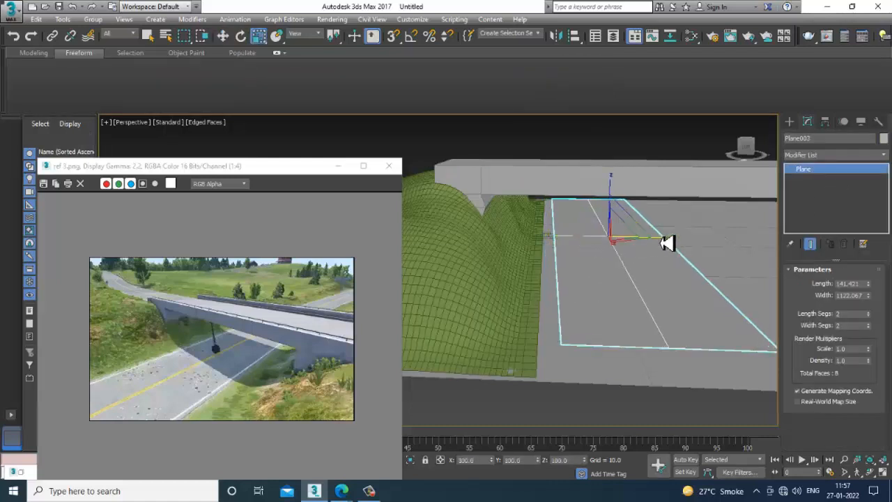
{"action": "left_click_drag", "start_coordinate": [666, 242], "coordinate": [679, 242]}
{"action": "key", "text": "w"}
{"action": "middle_click_drag", "start_coordinate": [675, 241], "coordinate": [601, 276], "text": "alt"}
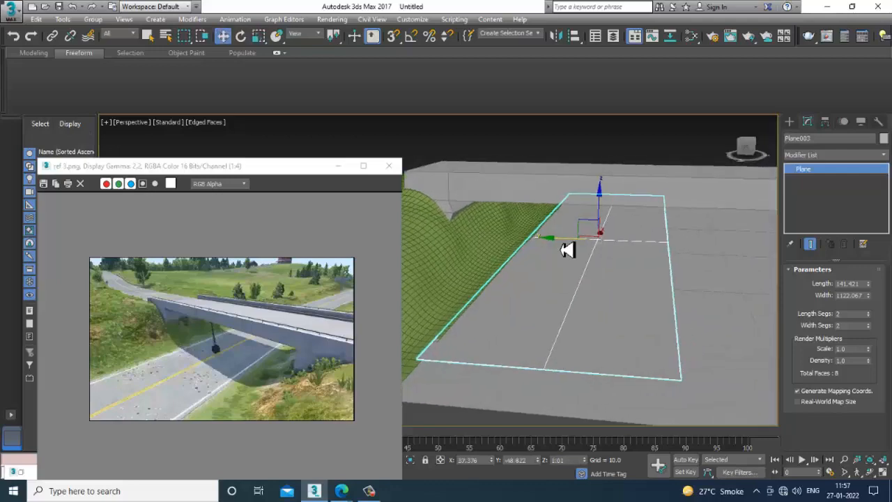
{"action": "left_click_drag", "start_coordinate": [565, 249], "coordinate": [576, 248]}
{"action": "middle_click_drag", "start_coordinate": [576, 249], "coordinate": [580, 314], "text": "alt"}
- Paint Noise deformation over the terrain's road-side slopes, increasing the brush strength from 0.04 to 0.75
{"action": "scroll", "coordinate": [581, 314], "scroll_direction": "up", "scroll_amount": 3}
{"action": "left_click", "coordinate": [538, 263]}
{"action": "mouse_move", "coordinate": [538, 263]}
{"action": "middle_mouse_down", "text": "alt"}
{"action": "mouse_move", "coordinate": [549, 267]}
{"action": "mouse_move", "coordinate": [537, 271]}
{"action": "middle_mouse_up", "text": "alt"}
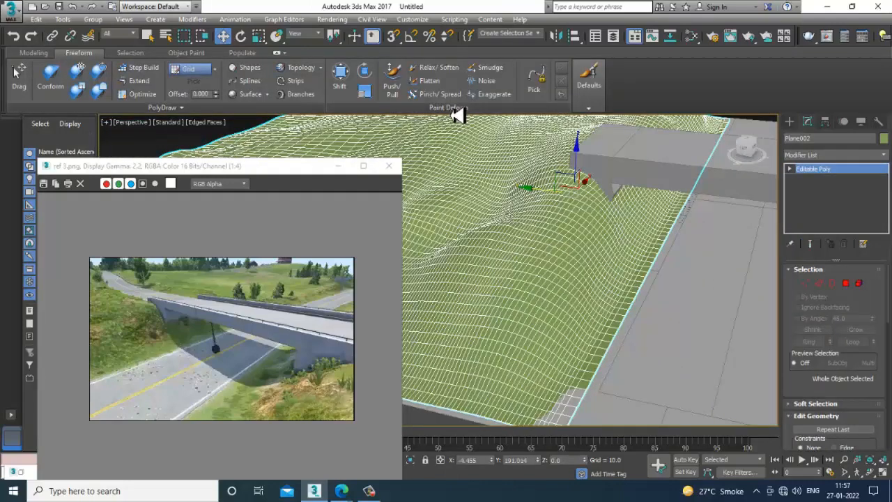
{"action": "left_click", "coordinate": [392, 76]}
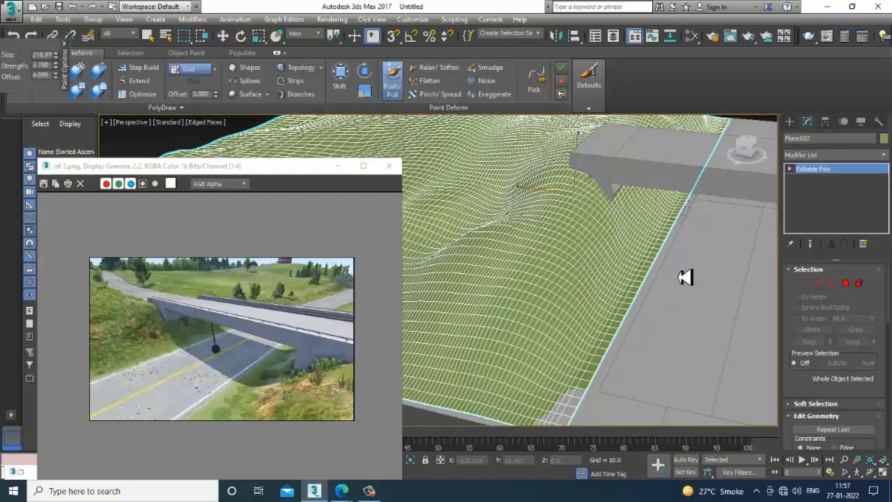
{"action": "left_click", "coordinate": [487, 81]}
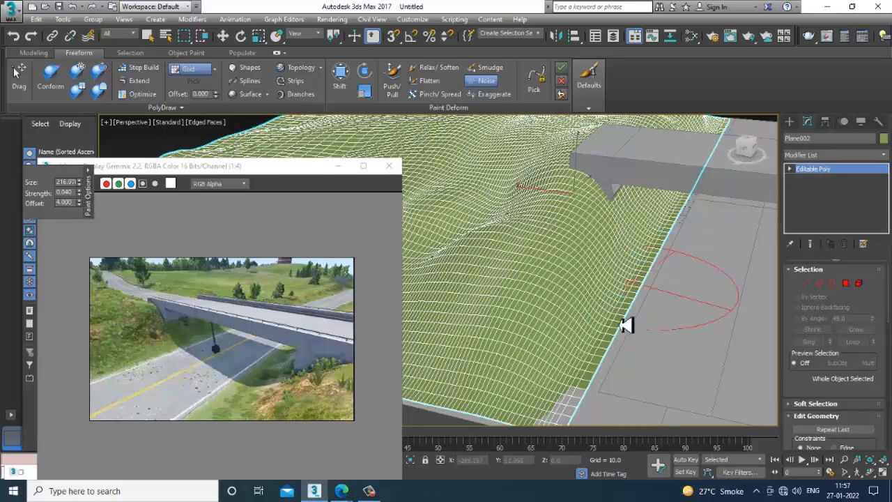
{"action": "middle_click_drag", "start_coordinate": [643, 277], "coordinate": [577, 245], "text": "alt"}
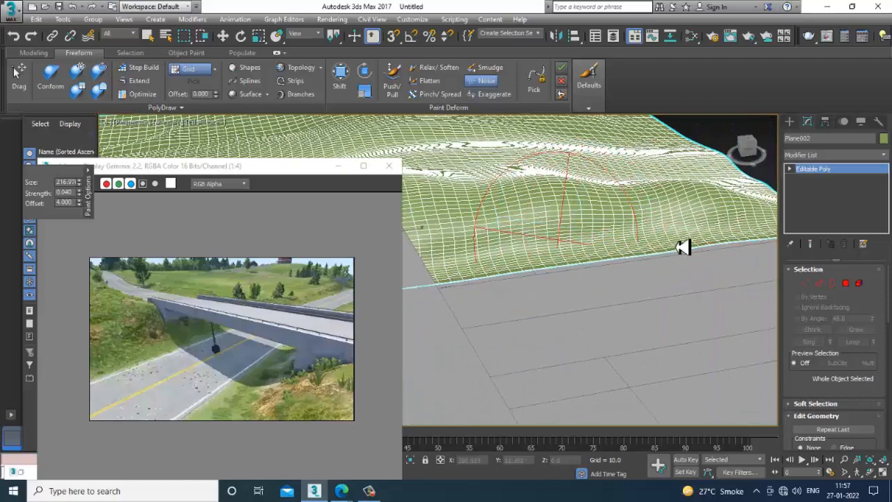
{"action": "mouse_move", "coordinate": [592, 269]}
{"action": "middle_mouse_down", "text": "alt"}
{"action": "mouse_move", "coordinate": [545, 244]}
{"action": "mouse_move", "coordinate": [508, 255]}
{"action": "mouse_move", "coordinate": [559, 248]}
{"action": "mouse_move", "coordinate": [494, 194]}
{"action": "middle_mouse_up", "text": "alt"}
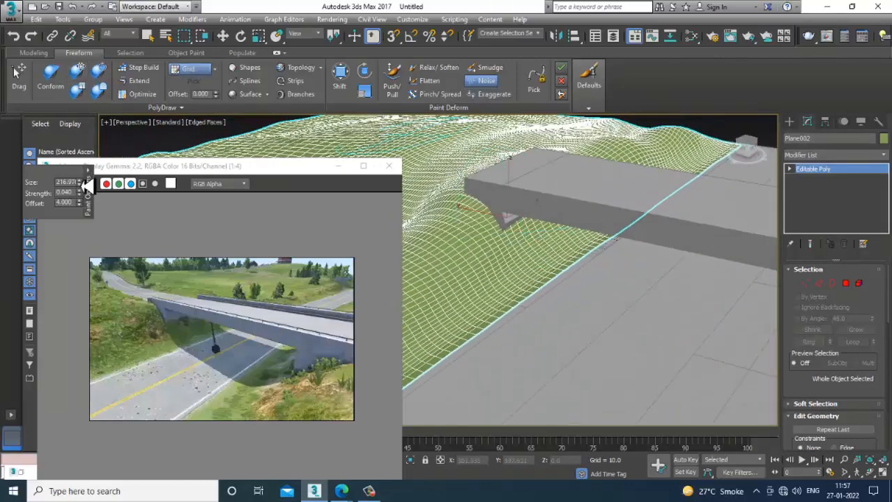
{"action": "left_click_drag", "start_coordinate": [84, 198], "coordinate": [86, 174]}
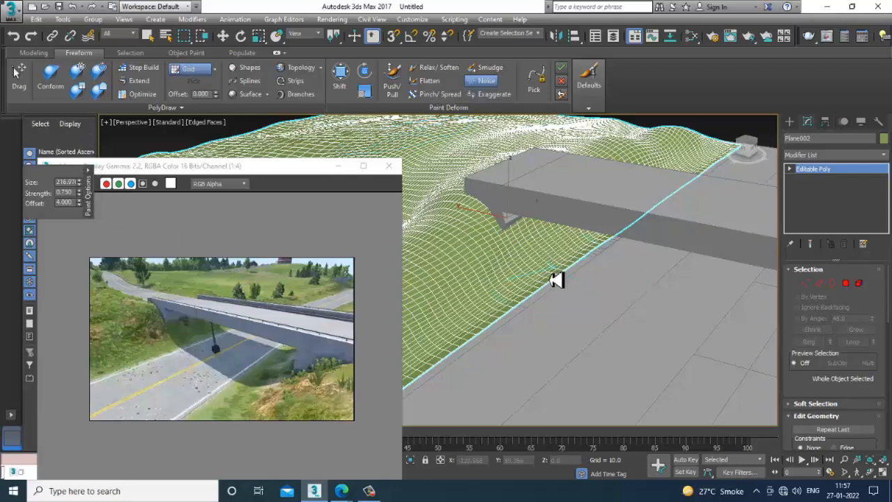
{"action": "scroll", "coordinate": [591, 279], "scroll_direction": "down", "scroll_amount": 2}
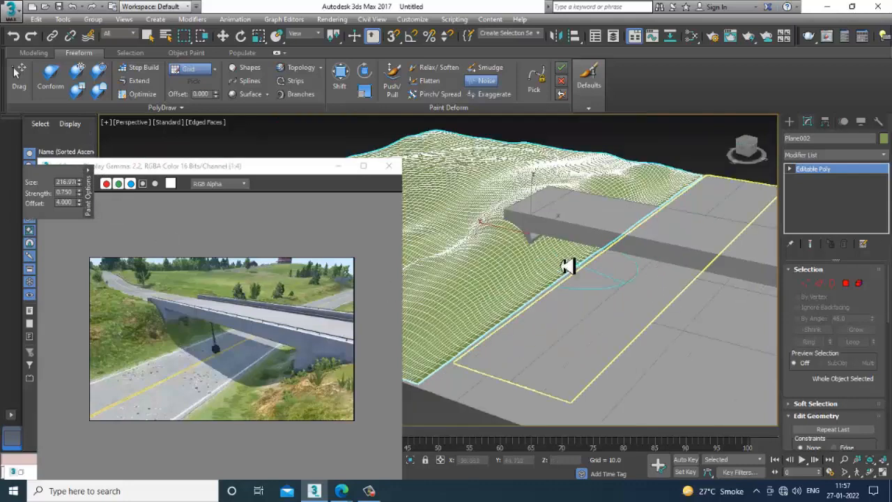
{"action": "key", "text": "w"}
- Lower the bottom polygon of the bridge abutment to about Z 25.4, selecting it in wireframe display
{"action": "mouse_move", "coordinate": [568, 266]}
{"action": "middle_mouse_down", "text": "alt"}
{"action": "mouse_move", "coordinate": [631, 251]}
{"action": "mouse_move", "coordinate": [621, 225]}
{"action": "mouse_move", "coordinate": [594, 206]}
{"action": "mouse_move", "coordinate": [609, 221]}
{"action": "mouse_move", "coordinate": [531, 223]}
{"action": "mouse_move", "coordinate": [560, 235]}
{"action": "middle_mouse_up", "text": "alt"}
{"action": "scroll", "coordinate": [632, 254], "scroll_direction": "up", "scroll_amount": 2}
{"action": "left_click", "coordinate": [611, 225]}
{"action": "scroll", "coordinate": [610, 220], "scroll_direction": "down", "scroll_amount": 2}
{"action": "scroll", "coordinate": [564, 241], "scroll_direction": "up", "scroll_amount": 3}
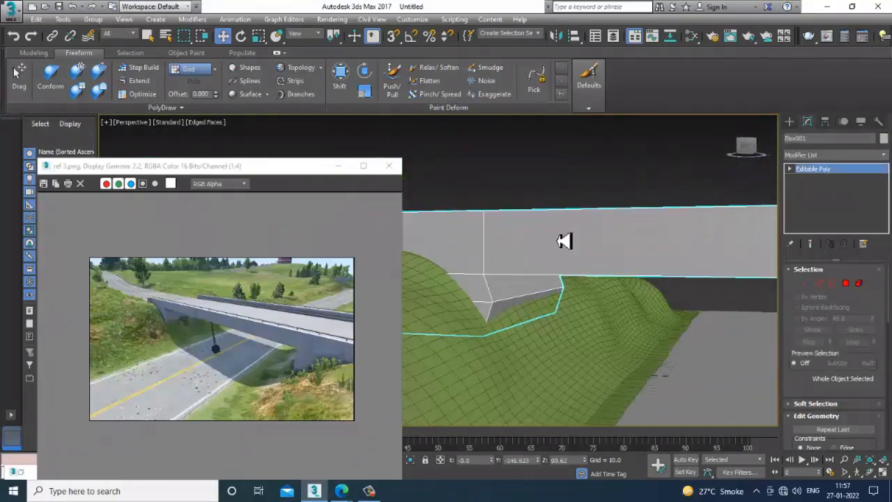
{"action": "middle_click_drag", "start_coordinate": [553, 267], "coordinate": [565, 280], "text": "alt"}
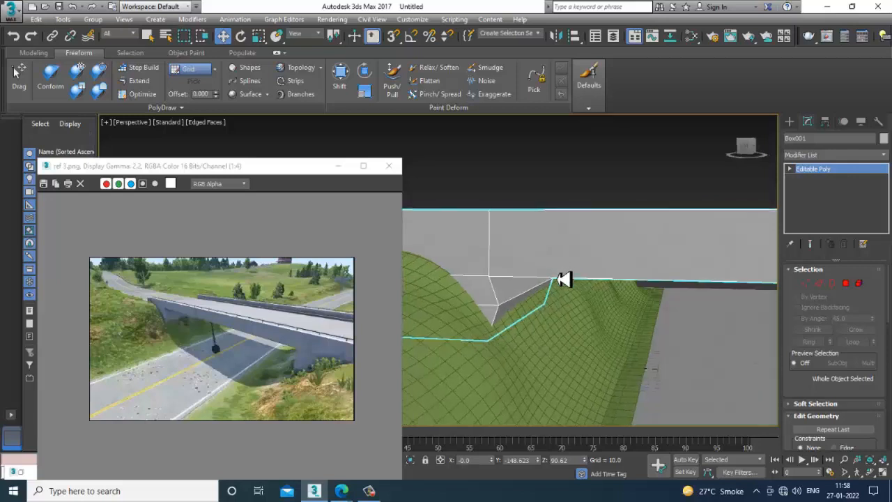
{"action": "left_click", "coordinate": [846, 287]}
{"action": "key", "text": "F3"}
{"action": "middle_click_drag", "start_coordinate": [424, 281], "coordinate": [481, 244]}
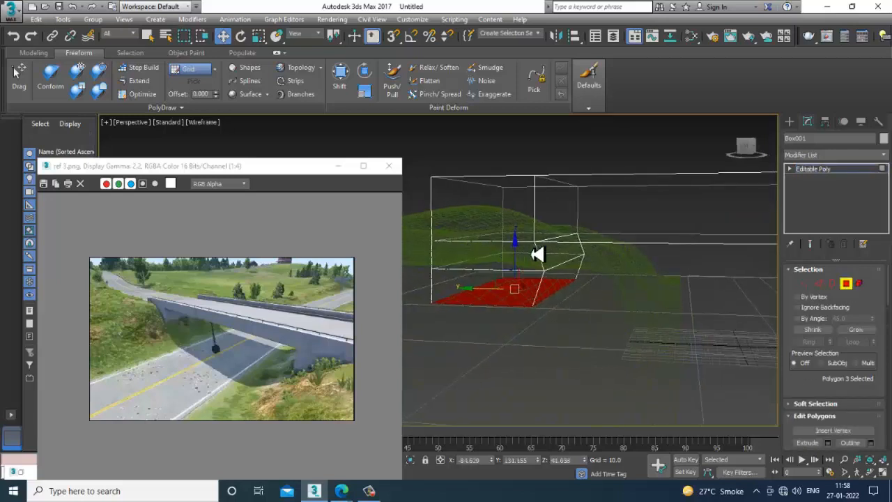
{"action": "left_click_drag", "start_coordinate": [519, 262], "coordinate": [530, 288]}
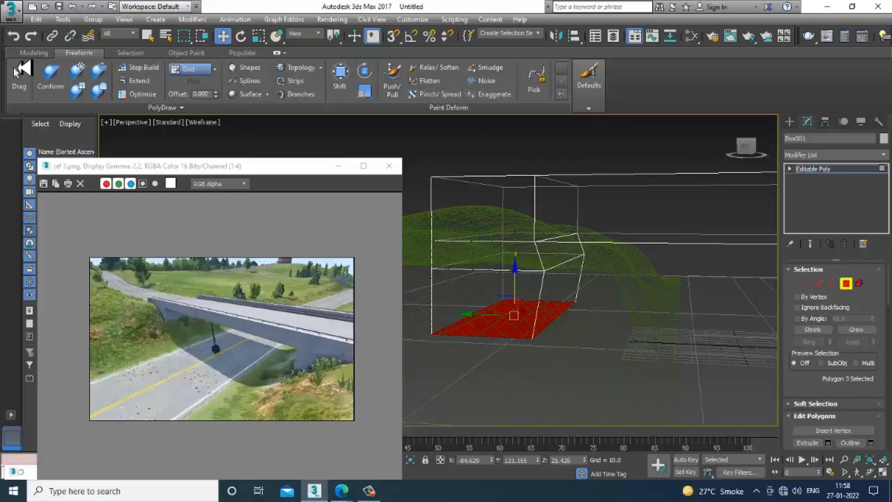
- Insert a horizontal Swift Loop around the lowered abutment at about Z 43.8 and move its road-facing edge to about Y 98.8
{"action": "left_click", "coordinate": [33, 52]}
{"action": "left_click", "coordinate": [396, 69]}
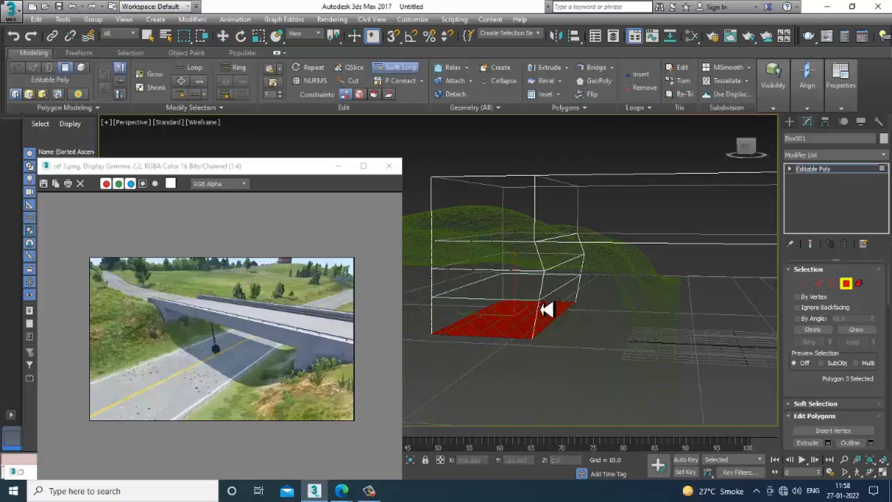
{"action": "right_click", "coordinate": [544, 309]}
{"action": "key", "text": "2"}
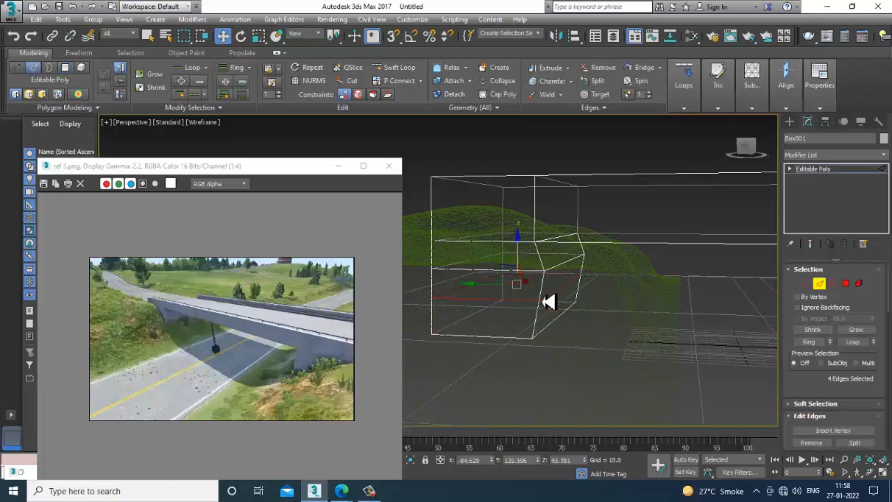
{"action": "key", "text": "F3"}
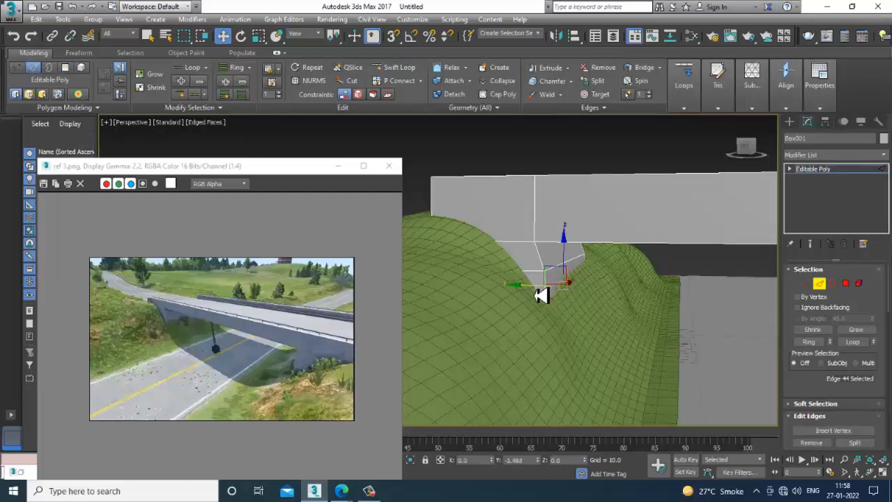
{"action": "mouse_move", "coordinate": [571, 288]}
{"action": "middle_mouse_down", "text": "alt"}
{"action": "mouse_move", "coordinate": [573, 278]}
{"action": "mouse_move", "coordinate": [611, 269]}
{"action": "mouse_move", "coordinate": [558, 278]}
{"action": "mouse_move", "coordinate": [568, 280]}
{"action": "middle_mouse_up", "text": "alt"}
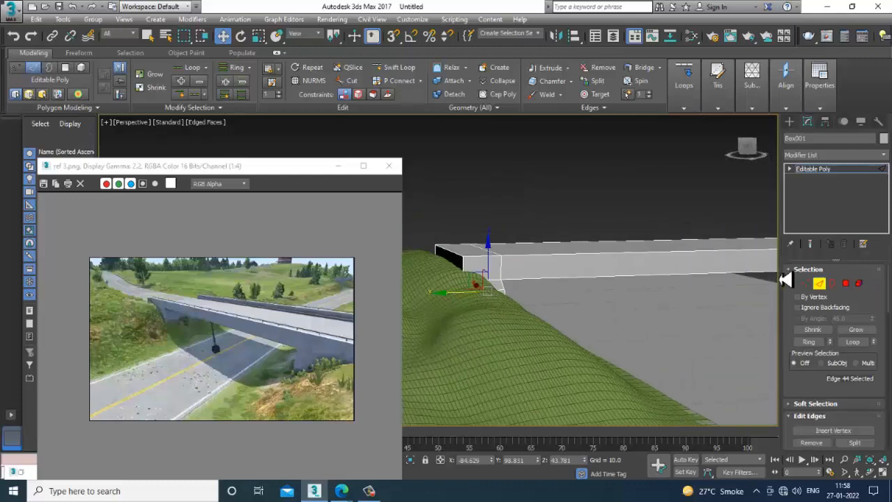
- Select the end-face polygon of the bridge at its hill side, using wireframe display
{"action": "left_click", "coordinate": [846, 284]}
{"action": "middle_click_drag", "start_coordinate": [502, 260], "coordinate": [717, 293], "text": "alt"}
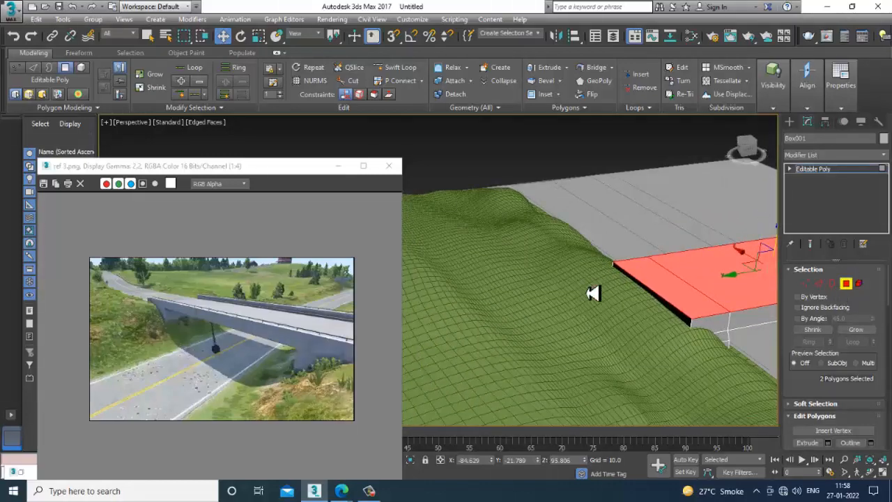
{"action": "key", "text": "F3"}
{"action": "mouse_move", "coordinate": [676, 316]}
{"action": "middle_mouse_down", "text": "alt"}
{"action": "mouse_move", "coordinate": [641, 334]}
{"action": "mouse_move", "coordinate": [721, 295]}
{"action": "mouse_move", "coordinate": [683, 303]}
{"action": "mouse_move", "coordinate": [694, 309]}
{"action": "mouse_move", "coordinate": [690, 289]}
{"action": "mouse_move", "coordinate": [681, 308]}
{"action": "middle_mouse_up", "text": "alt"}
- In the Top view, draw a curved spline from the bridge's hill-side end across the terrain to beyond its far edge
{"action": "left_click", "coordinate": [795, 123]}
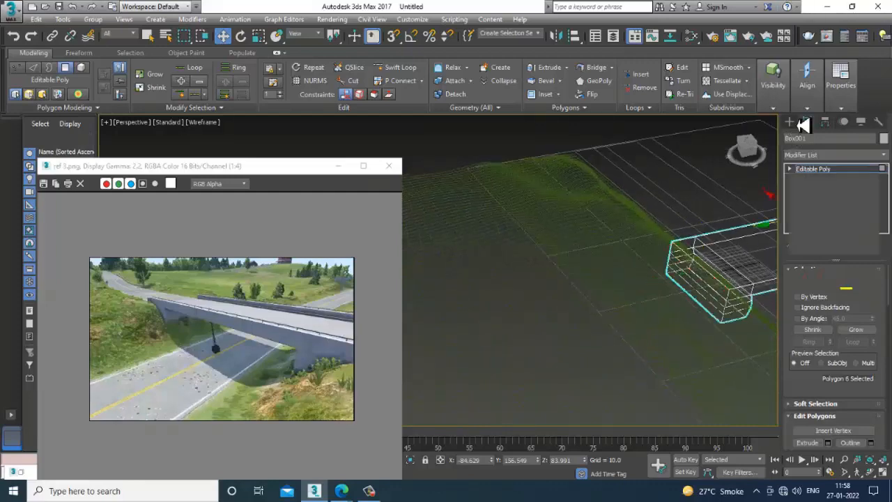
{"action": "key", "text": "alt+w"}
{"action": "key", "text": "alt+w"}
{"action": "scroll", "coordinate": [487, 216], "scroll_direction": "down", "scroll_amount": 3}
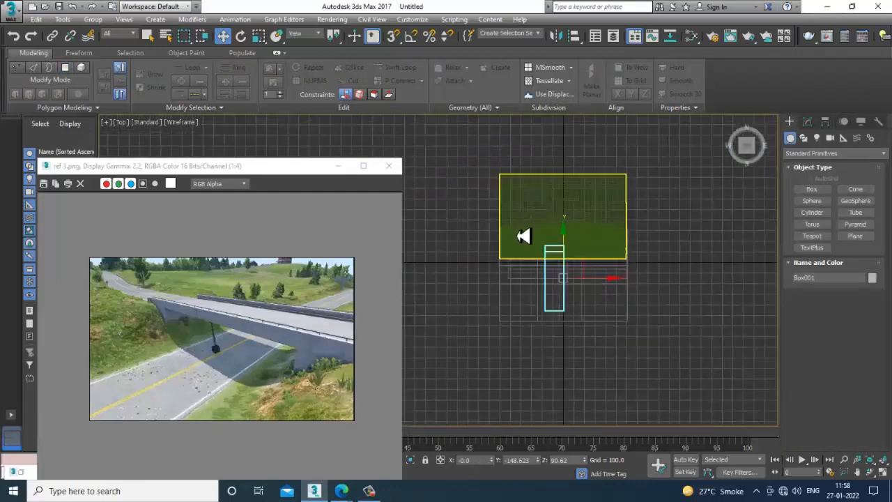
{"action": "scroll", "coordinate": [553, 235], "scroll_direction": "up", "scroll_amount": 5}
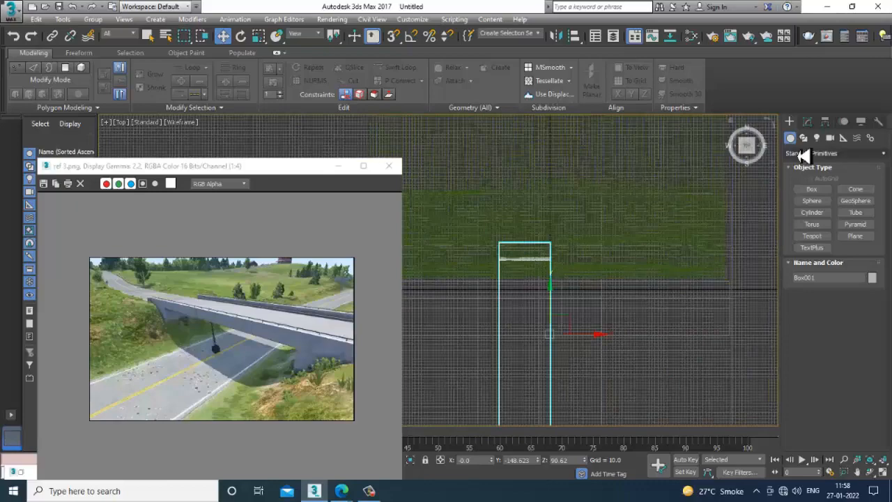
{"action": "left_click", "coordinate": [803, 137]}
{"action": "left_click", "coordinate": [813, 198]}
{"action": "scroll", "coordinate": [523, 275], "scroll_direction": "up", "scroll_amount": 2}
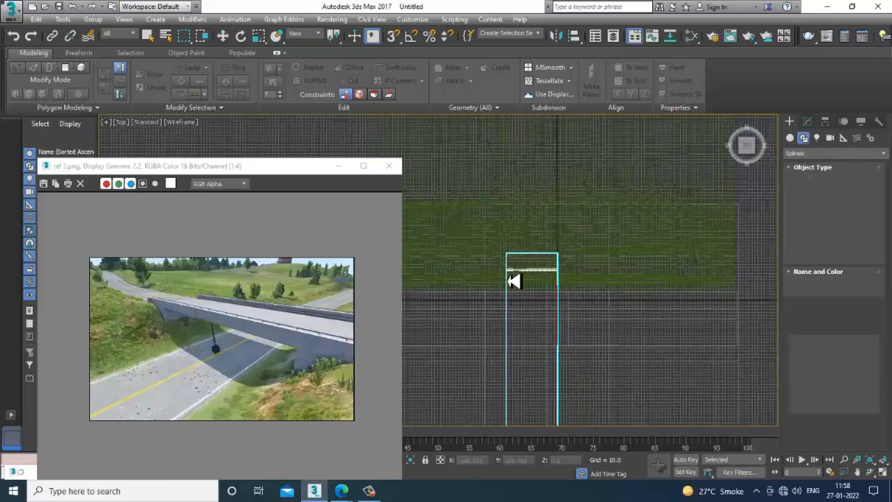
{"action": "left_click", "coordinate": [535, 251]}
{"action": "middle_click_drag", "start_coordinate": [570, 144], "coordinate": [494, 276]}
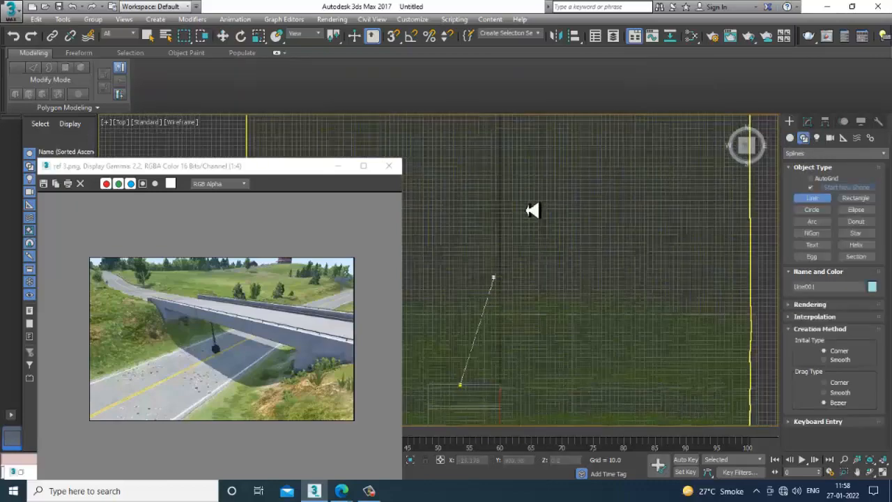
{"action": "scroll", "coordinate": [485, 237], "scroll_direction": "down", "scroll_amount": 2}
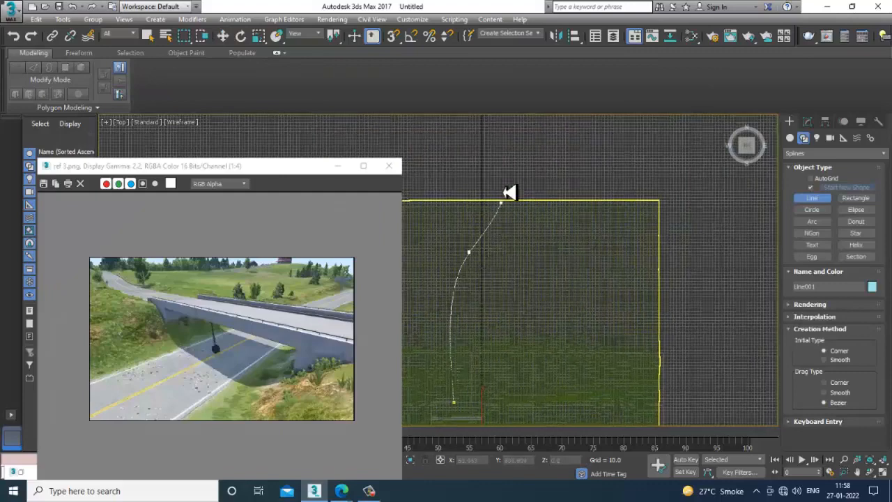
{"action": "left_click", "coordinate": [494, 157]}
{"action": "right_click", "coordinate": [494, 157]}
{"action": "key", "text": "w"}
- Raise the curved spline vertically in the shaded Perspective view to the height of the bridge deck
{"action": "key", "text": "alt+w"}
{"action": "right_click", "coordinate": [703, 331]}
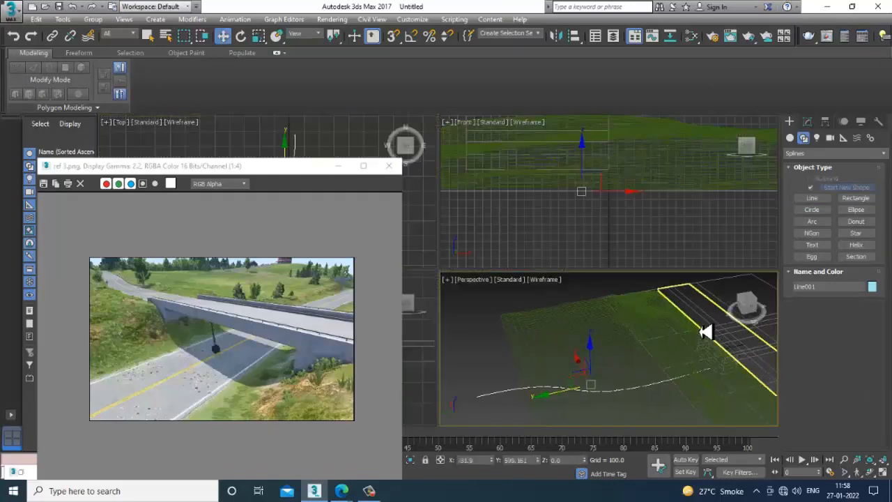
{"action": "key", "text": "alt+w"}
{"action": "scroll", "coordinate": [685, 308], "scroll_direction": "down", "scroll_amount": 2}
{"action": "key", "text": "F3"}
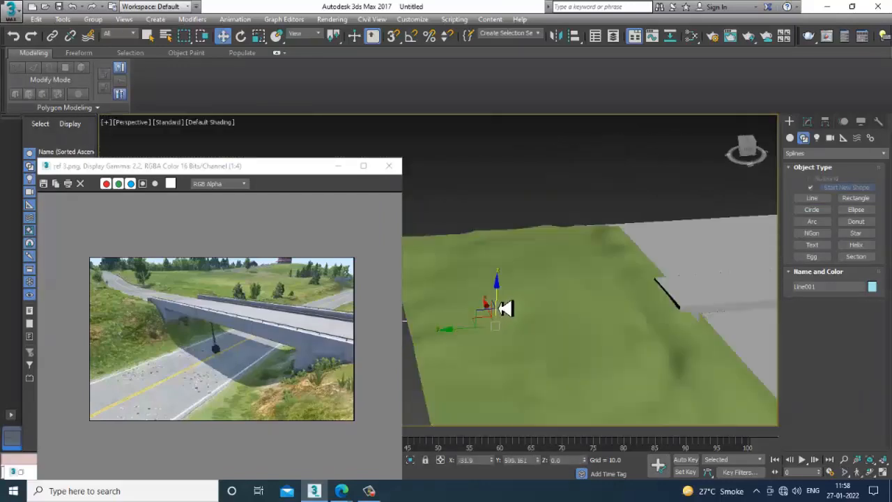
{"action": "left_click_drag", "start_coordinate": [506, 307], "coordinate": [514, 275]}
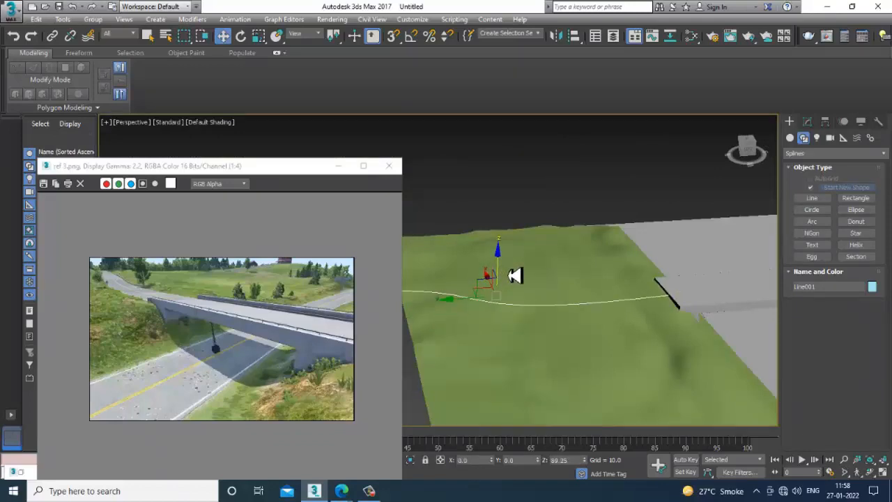
- Select the bridge box's end-face polygon on the hill side, where the curved spline starts
{"action": "key", "text": "F4"}
{"action": "left_click", "coordinate": [683, 310]}
{"action": "scroll", "coordinate": [704, 313], "scroll_direction": "up", "scroll_amount": 3}
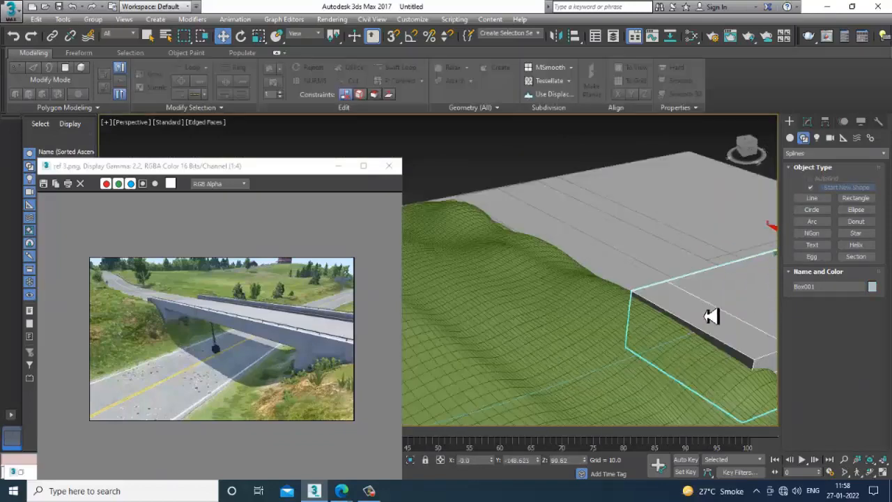
{"action": "scroll", "coordinate": [708, 307], "scroll_direction": "up", "scroll_amount": 3}
{"action": "key", "text": "F3"}
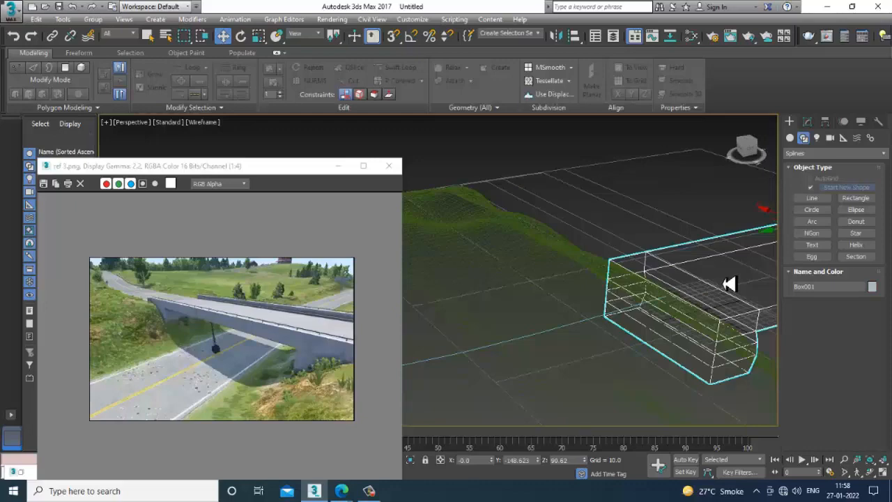
{"action": "key", "text": "F3"}
{"action": "left_click", "coordinate": [808, 123]}
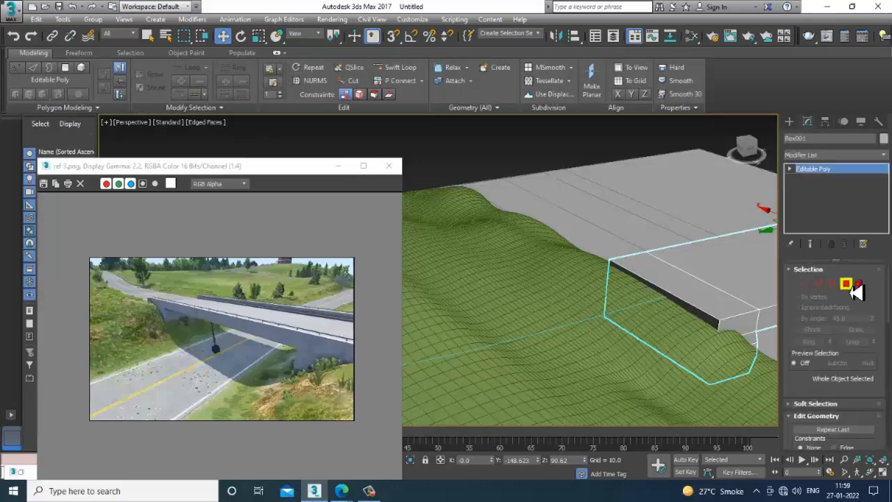
{"action": "left_click", "coordinate": [846, 285]}
{"action": "left_click", "coordinate": [684, 312]}
{"action": "key", "text": "F3"}
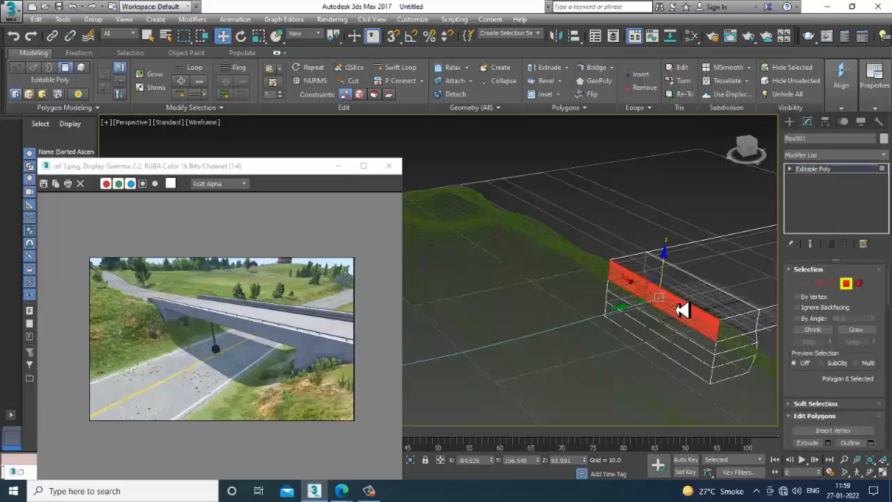
{"action": "key", "text": "F3"}
{"action": "middle_click_drag", "start_coordinate": [694, 346], "coordinate": [714, 314], "text": "alt"}
- Try to extrude the selected end face along the curved spline across the terrain
{"action": "left_click_drag", "start_coordinate": [814, 390], "coordinate": [822, 214]}
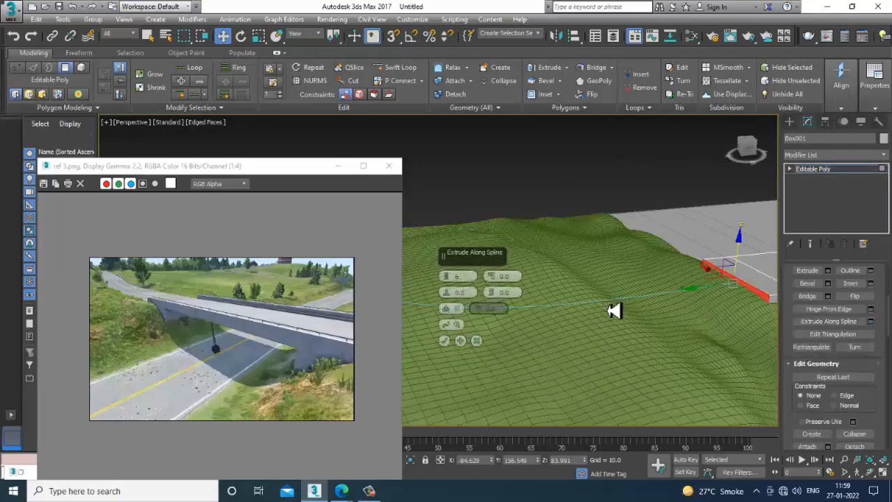
{"action": "left_click", "coordinate": [477, 342]}
{"action": "left_click", "coordinate": [840, 322]}
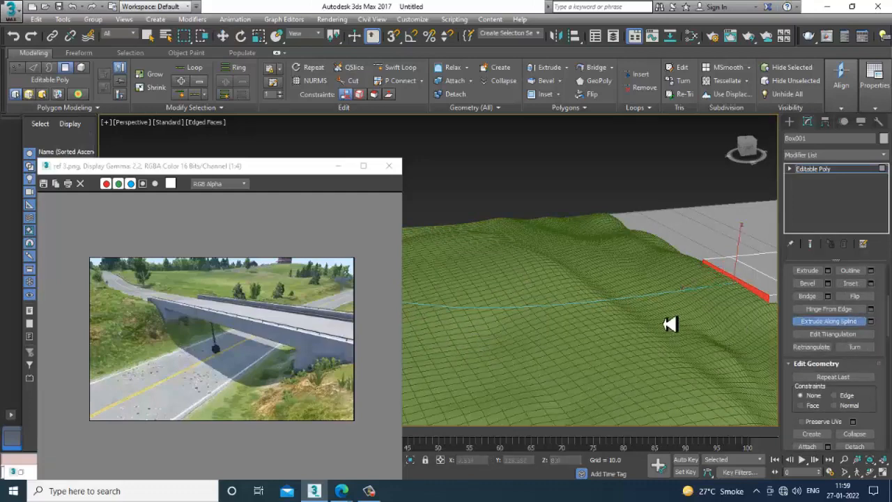
{"action": "left_click", "coordinate": [649, 304]}
{"action": "scroll", "coordinate": [657, 304], "scroll_direction": "down", "scroll_amount": 6}
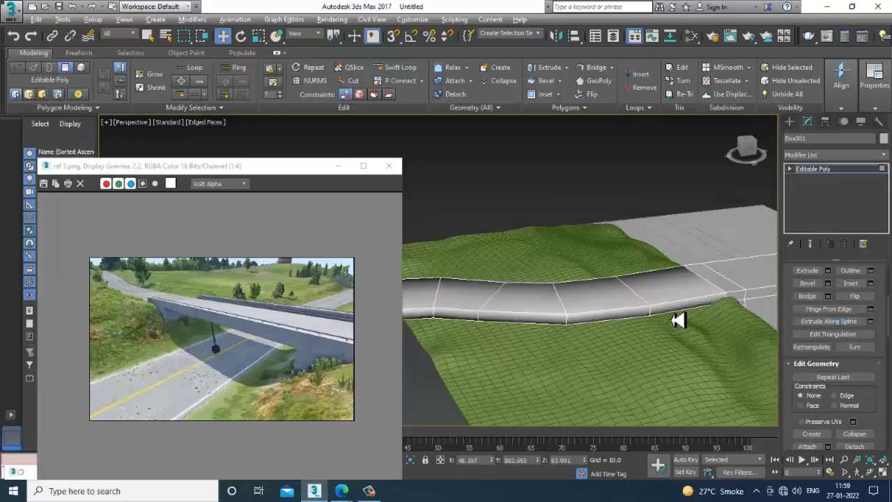
{"action": "middle_click_drag", "start_coordinate": [643, 322], "coordinate": [660, 328], "text": "alt"}
{"action": "scroll", "coordinate": [679, 297], "scroll_direction": "up", "scroll_amount": 6}
{"action": "scroll", "coordinate": [677, 347], "scroll_direction": "down", "scroll_amount": 5}
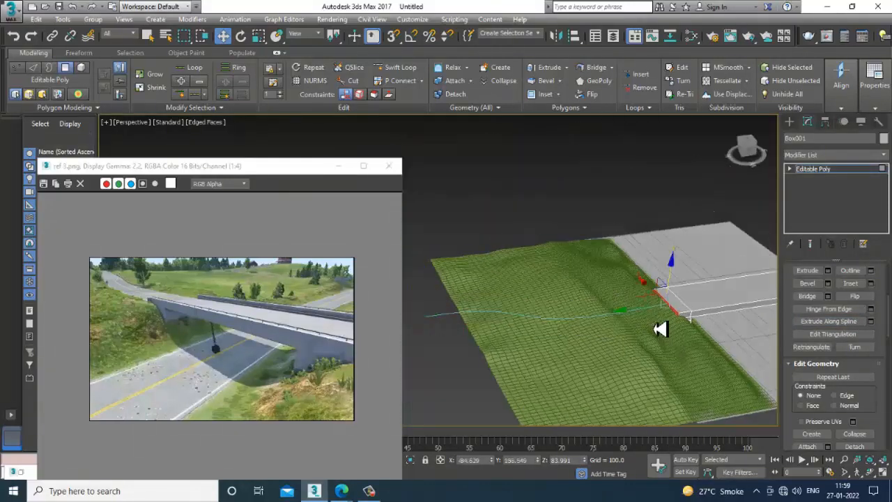
- Extrude the bridge's end face along the spline with 18 segments and return to whole-object level
{"action": "left_click", "coordinate": [870, 321]}
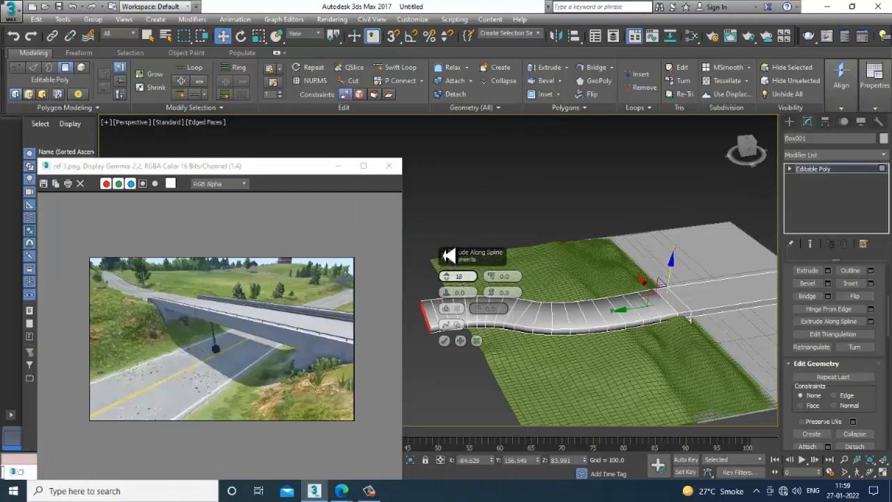
{"action": "left_click", "coordinate": [444, 340]}
{"action": "middle_click_drag", "start_coordinate": [662, 335], "coordinate": [599, 352], "text": "alt"}
{"action": "left_click", "coordinate": [824, 170]}
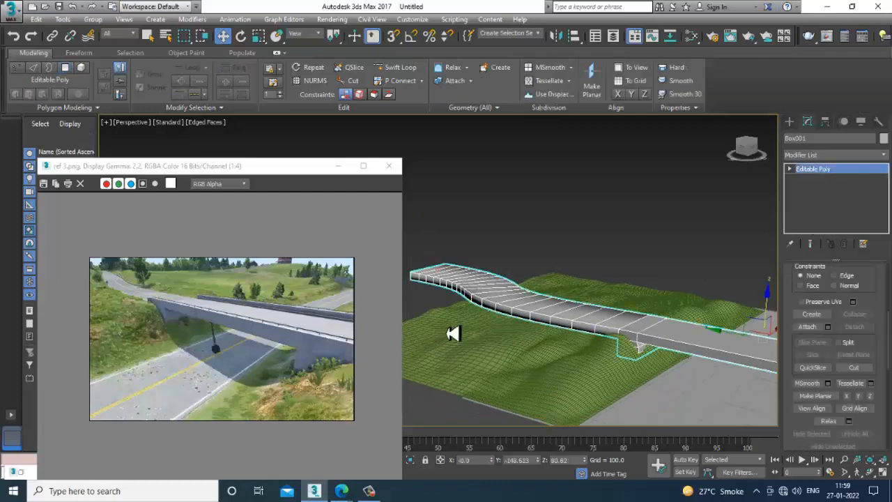
{"action": "middle_click_drag", "start_coordinate": [454, 334], "coordinate": [591, 312], "text": "alt"}
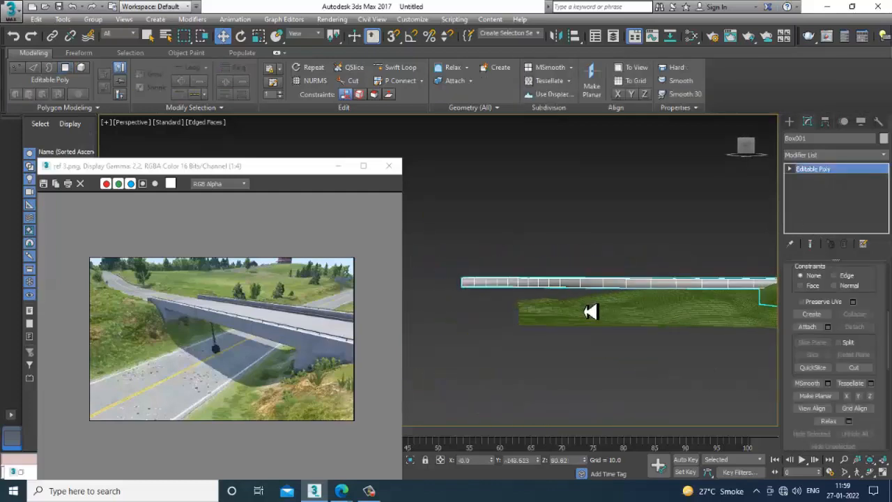
- Select the green terrain plane and convert it to Editable Poly
{"action": "left_click", "coordinate": [664, 301]}
{"action": "middle_click_drag", "start_coordinate": [676, 319], "coordinate": [710, 342], "text": "alt"}
{"action": "middle_click_drag", "start_coordinate": [622, 355], "coordinate": [592, 308], "text": "alt"}
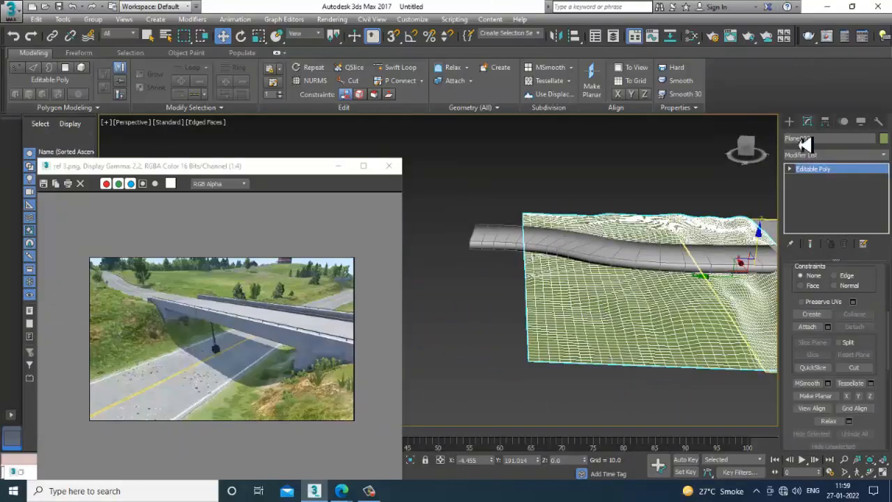
{"action": "left_click", "coordinate": [789, 121]}
{"action": "left_click", "coordinate": [802, 138]}
{"action": "left_click", "coordinate": [808, 123]}
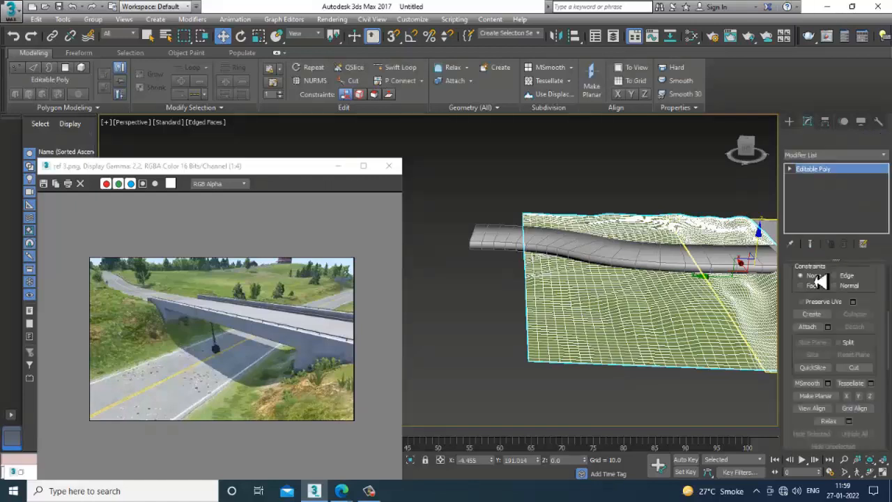
{"action": "right_click", "coordinate": [628, 296]}
{"action": "mouse_move", "coordinate": [679, 413]}
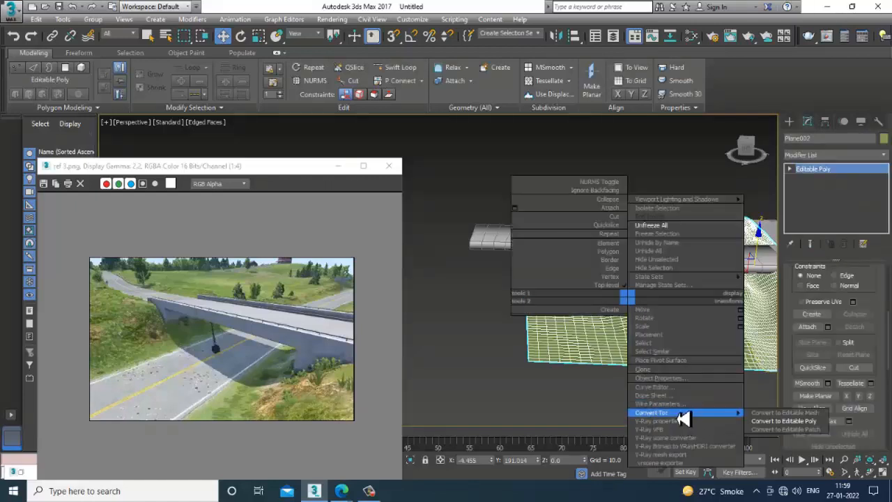
{"action": "left_click", "coordinate": [794, 420]}
{"action": "left_click", "coordinate": [828, 154]}
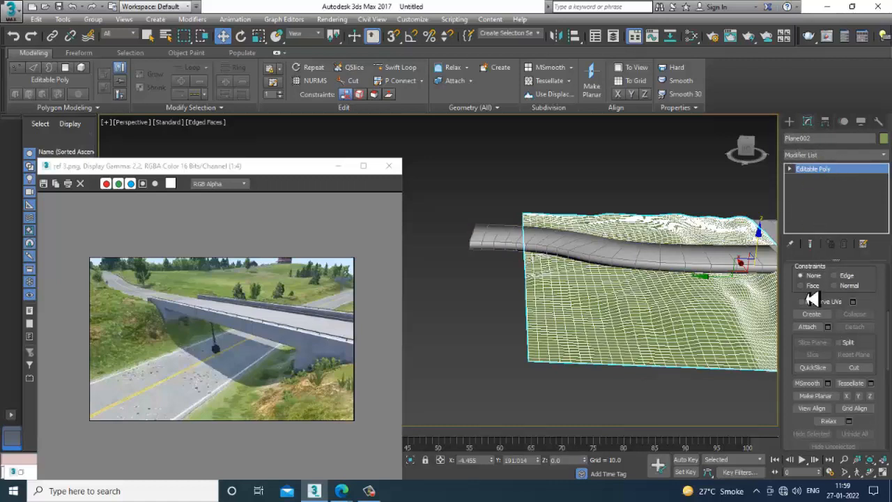
- Extend the terrain's far border edges outward past the road's end as a new strip, and pull the outer edge back slightly
{"action": "key", "text": "2"}
{"action": "scroll", "coordinate": [534, 364], "scroll_direction": "up", "scroll_amount": 5}
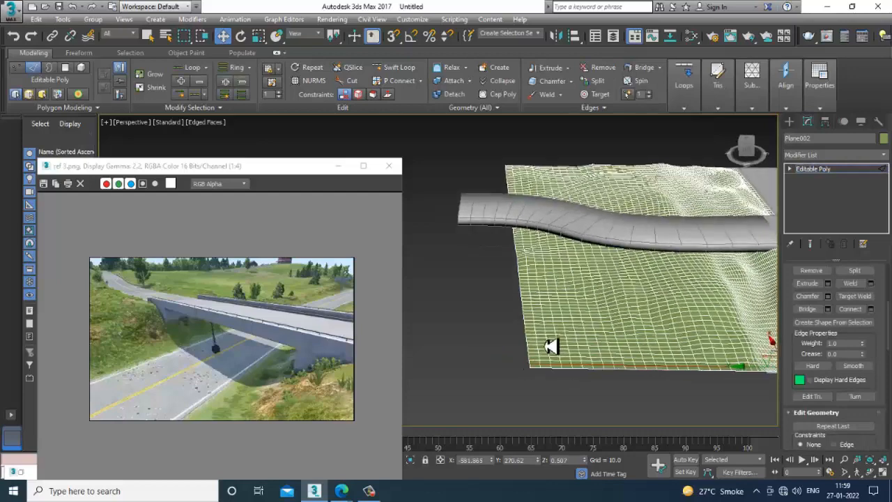
{"action": "left_click", "coordinate": [518, 382]}
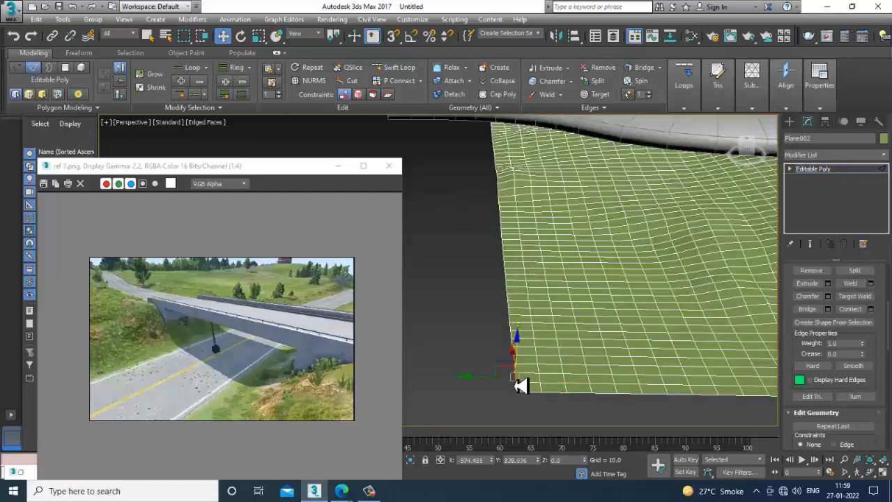
{"action": "scroll", "coordinate": [516, 363], "scroll_direction": "down", "scroll_amount": 3}
{"action": "left_click_drag", "start_coordinate": [479, 252], "coordinate": [281, 226], "text": "shift"}
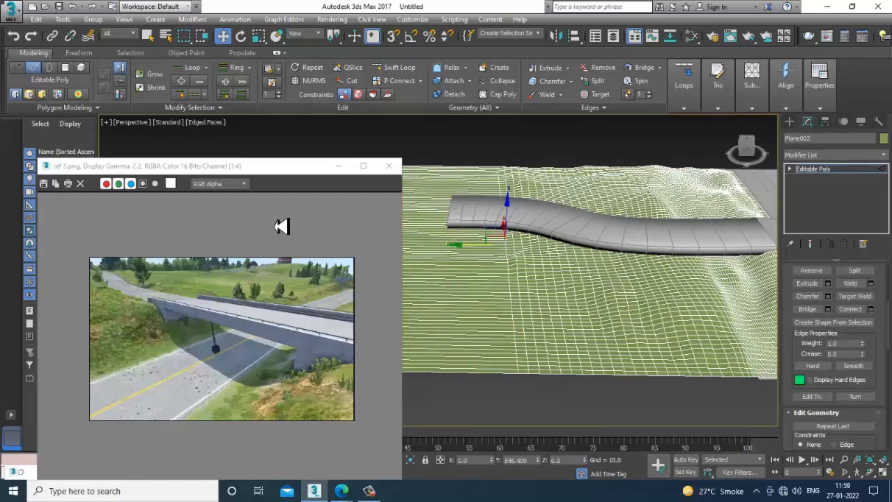
{"action": "middle_click_drag", "start_coordinate": [626, 272], "coordinate": [676, 275], "text": "alt"}
{"action": "scroll", "coordinate": [647, 258], "scroll_direction": "down", "scroll_amount": 3}
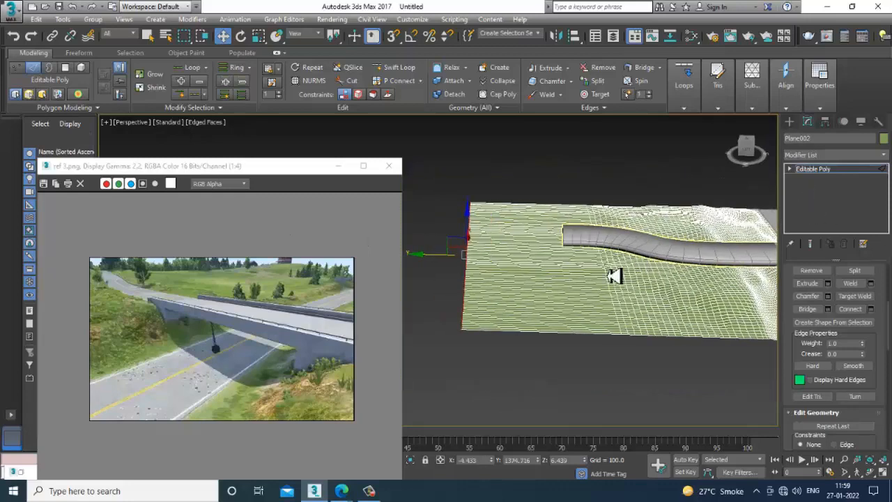
{"action": "scroll", "coordinate": [615, 277], "scroll_direction": "up", "scroll_amount": 3}
{"action": "middle_click_drag", "start_coordinate": [549, 215], "coordinate": [629, 216]}
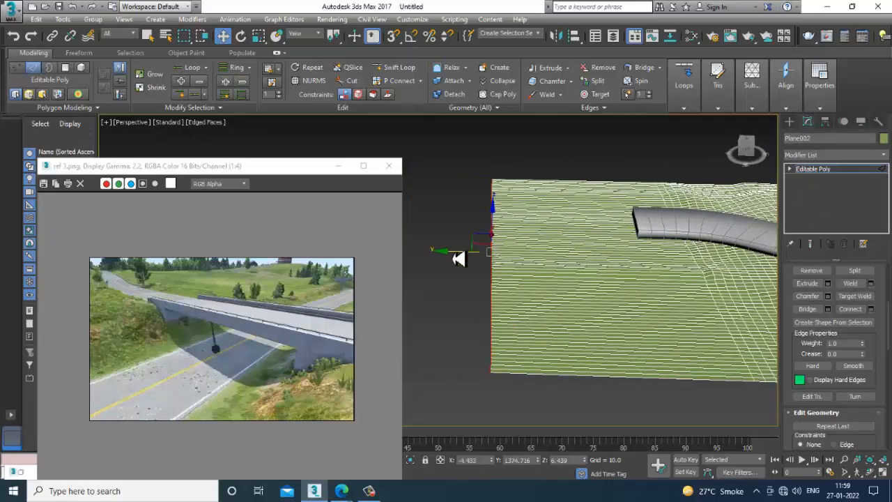
{"action": "left_click_drag", "start_coordinate": [458, 258], "coordinate": [712, 296]}
- Subdivide the new terrain strip by selecting its long edges and connecting them with evenly spaced cross edges
{"action": "key", "text": "2"}
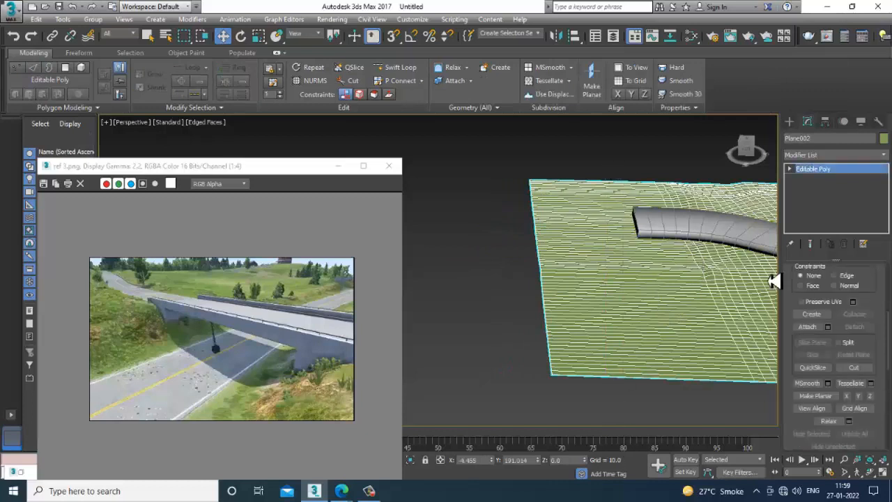
{"action": "key", "text": "2"}
{"action": "left_click_drag", "start_coordinate": [622, 165], "coordinate": [631, 418]}
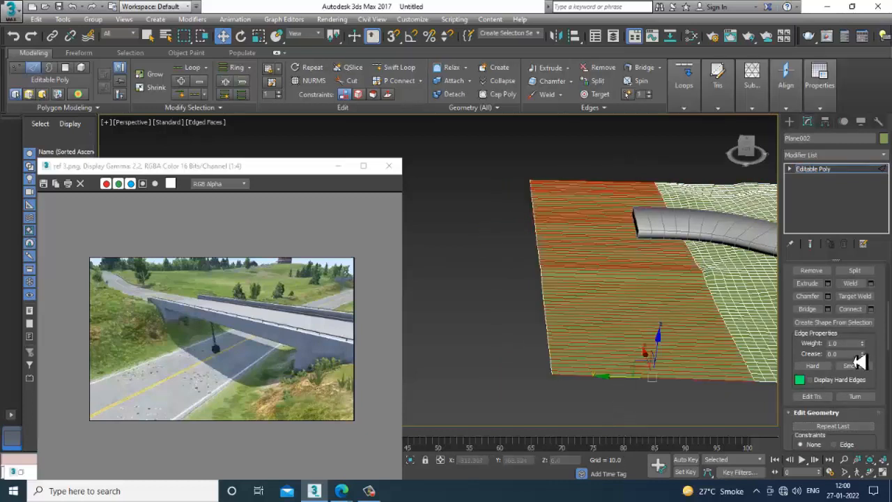
{"action": "left_click", "coordinate": [871, 309]}
{"action": "left_click", "coordinate": [453, 313]}
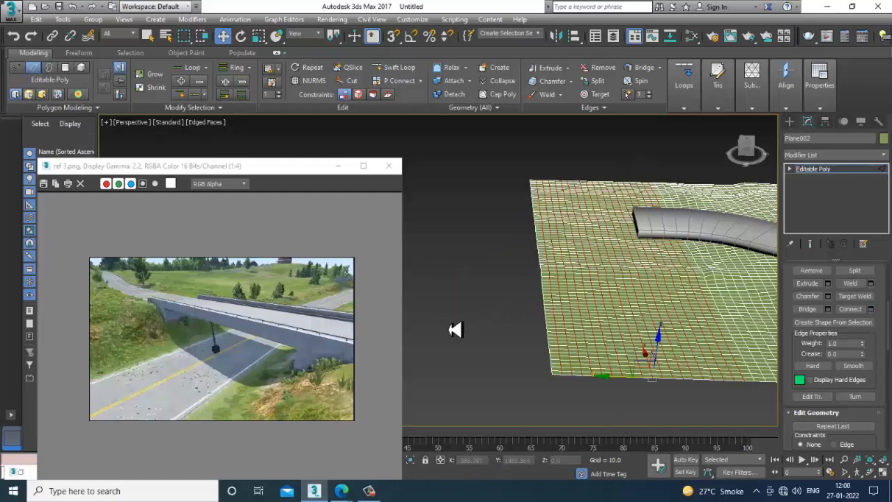
- Apply a TurboSmooth modifier to the whole terrain with 1 iteration
{"action": "left_click", "coordinate": [828, 170]}
{"action": "left_click", "coordinate": [827, 156]}
{"action": "type", "text": "tu"}
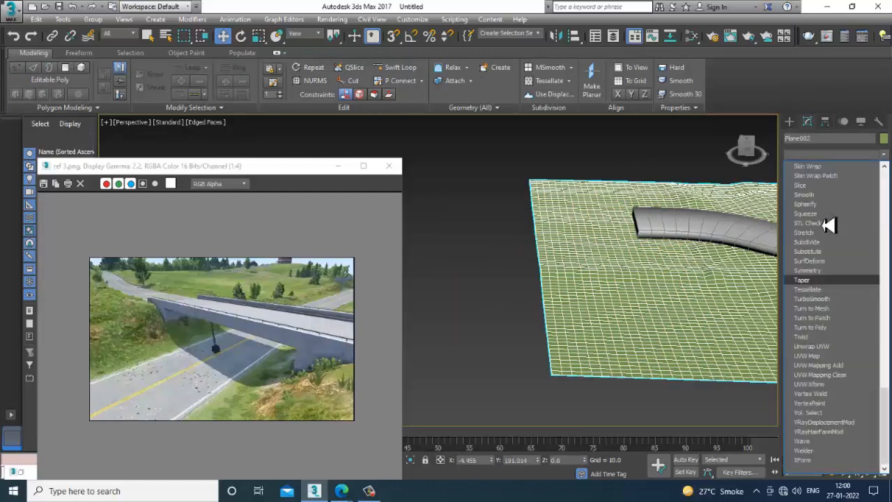
{"action": "left_click", "coordinate": [840, 300]}
{"action": "middle_click_drag", "start_coordinate": [687, 278], "coordinate": [639, 281], "text": "alt"}
{"action": "middle_click_drag", "start_coordinate": [752, 285], "coordinate": [617, 308]}
{"action": "left_click", "coordinate": [655, 196]}
{"action": "scroll", "coordinate": [649, 242], "scroll_direction": "up", "scroll_amount": 2}
{"action": "left_click", "coordinate": [631, 261]}
{"action": "left_click", "coordinate": [639, 298]}
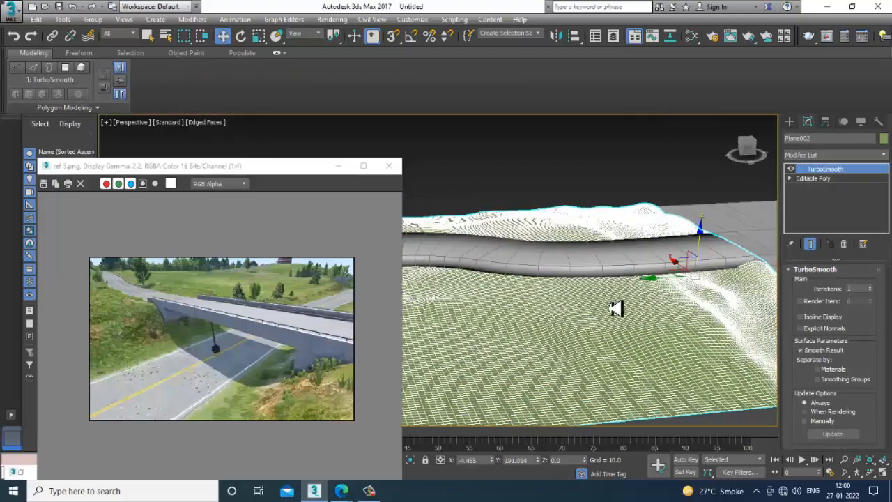
- Collapse the smoothed terrain into an Editable Poly
{"action": "right_click", "coordinate": [606, 296]}
{"action": "mouse_move", "coordinate": [703, 413]}
{"action": "left_click", "coordinate": [739, 422]}
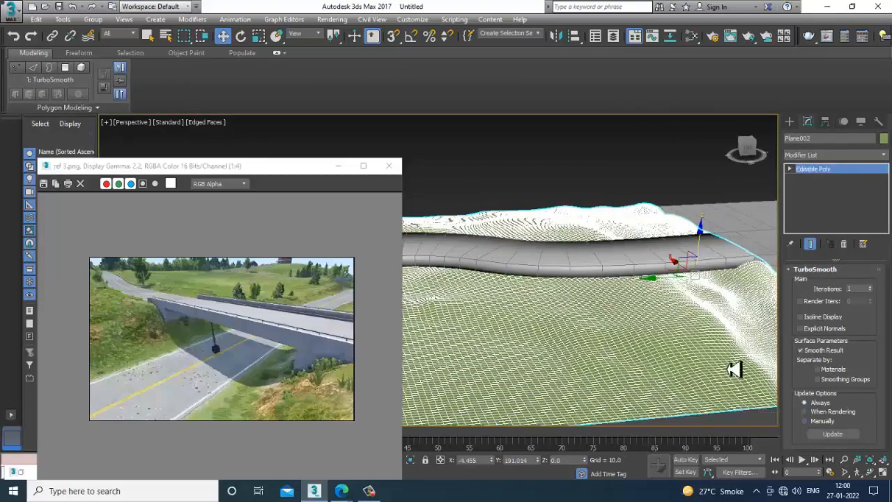
{"action": "middle_click_drag", "start_coordinate": [722, 367], "coordinate": [719, 331], "text": "alt"}
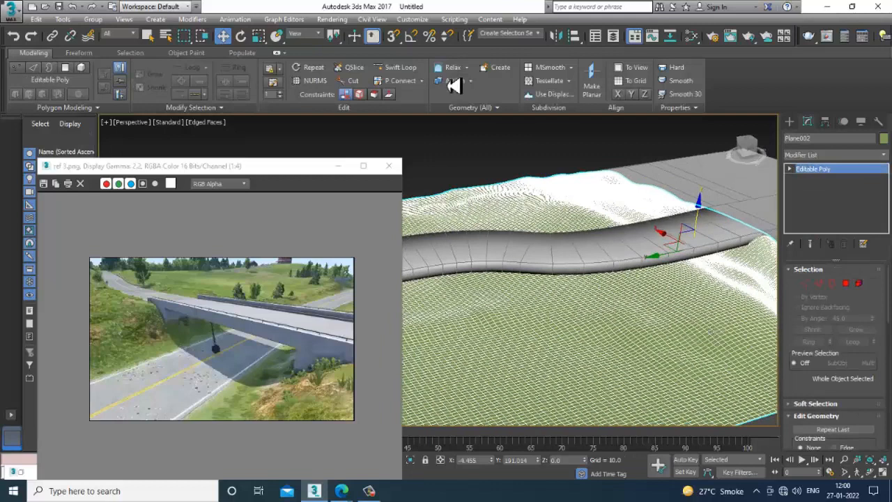
- Sculpt the terrain alongside the curved road with the Push/Pull deformation brush
{"action": "left_click", "coordinate": [80, 54]}
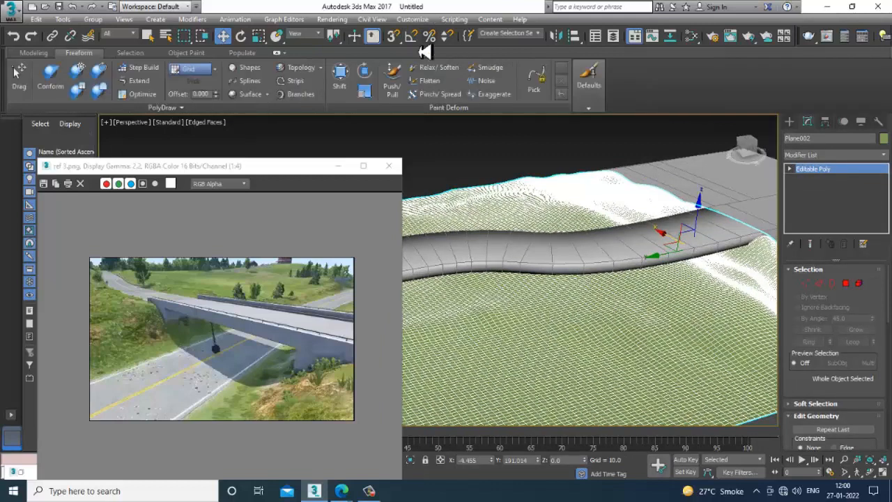
{"action": "left_click", "coordinate": [391, 76]}
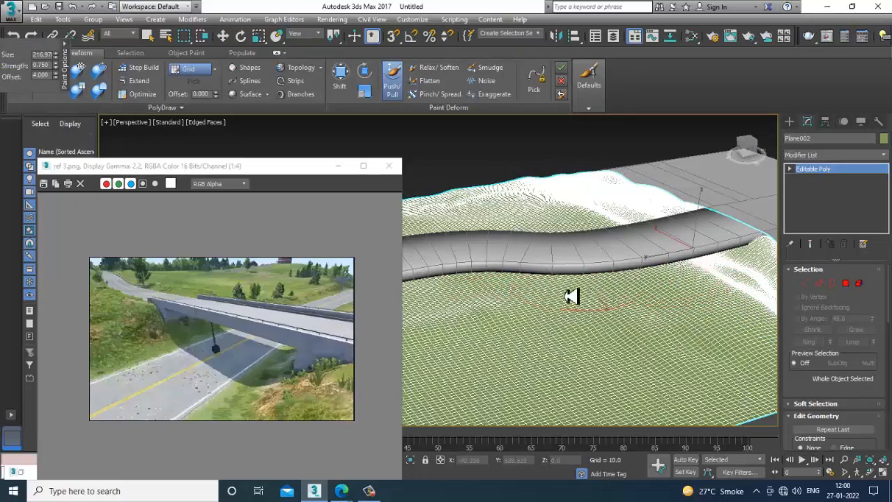
{"action": "middle_click_drag", "start_coordinate": [570, 296], "coordinate": [460, 282], "text": "alt"}
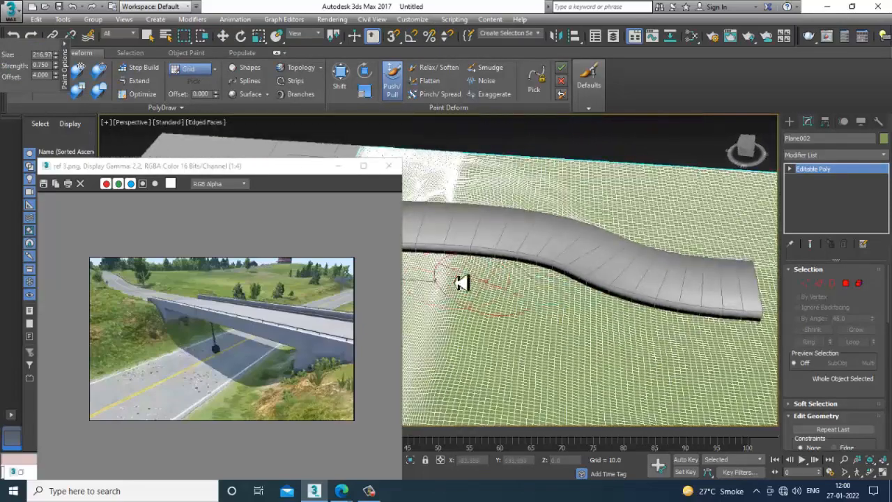
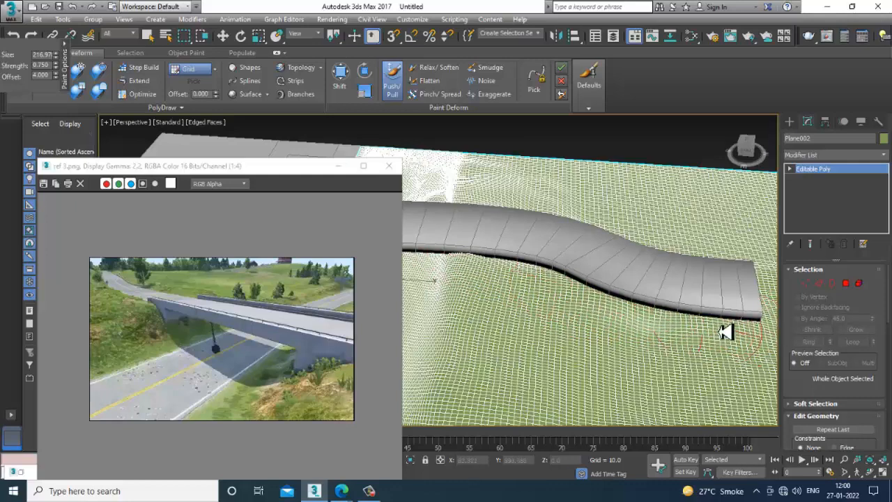
- Raise the Push/Pull brush strength to about 3.19 and sculpt the terrain along the sides and end of the curved road
{"action": "middle_click_drag", "start_coordinate": [724, 332], "coordinate": [669, 327], "text": "alt"}
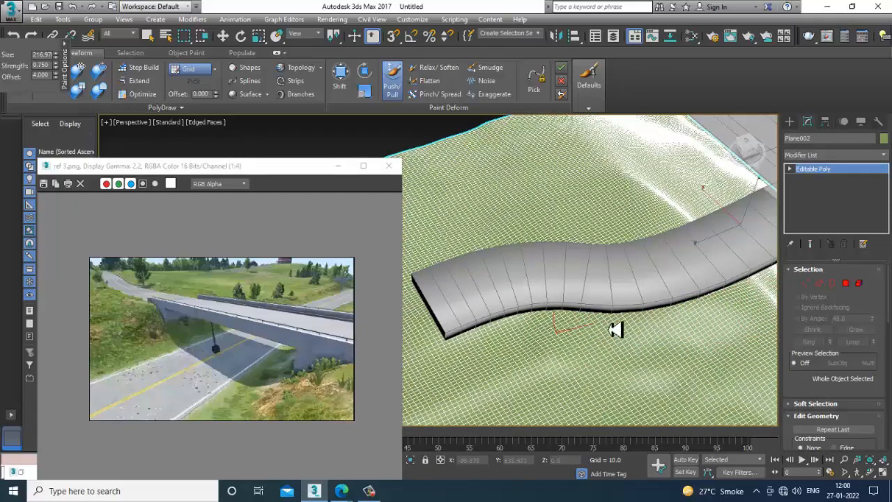
{"action": "left_click_drag", "start_coordinate": [56, 66], "coordinate": [56, 433]}
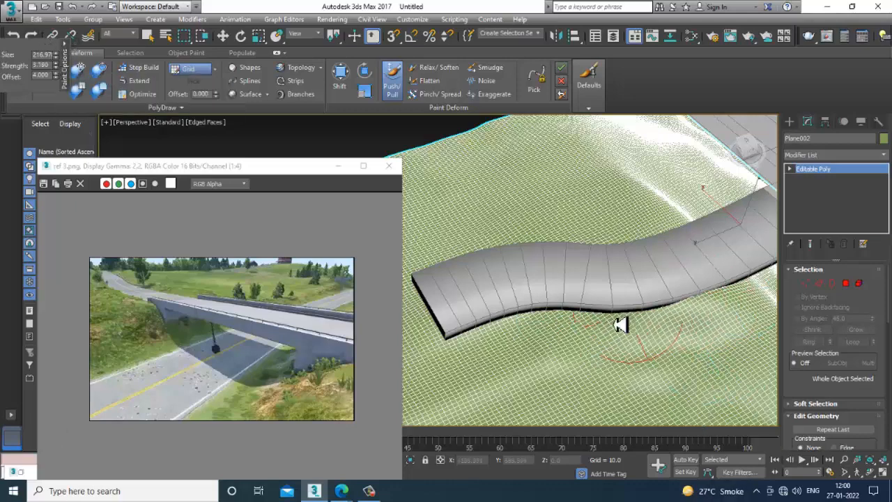
{"action": "middle_click_drag", "start_coordinate": [548, 325], "coordinate": [575, 281], "text": "alt"}
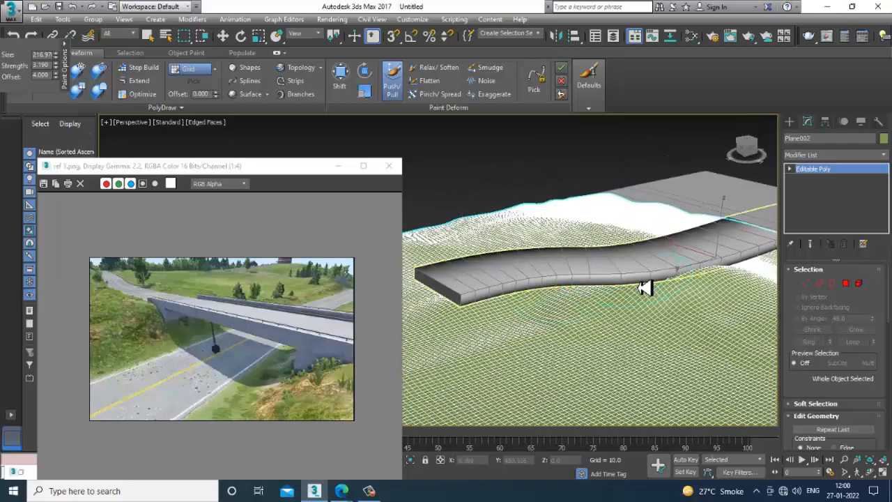
{"action": "left_click_drag", "start_coordinate": [518, 308], "coordinate": [540, 308]}
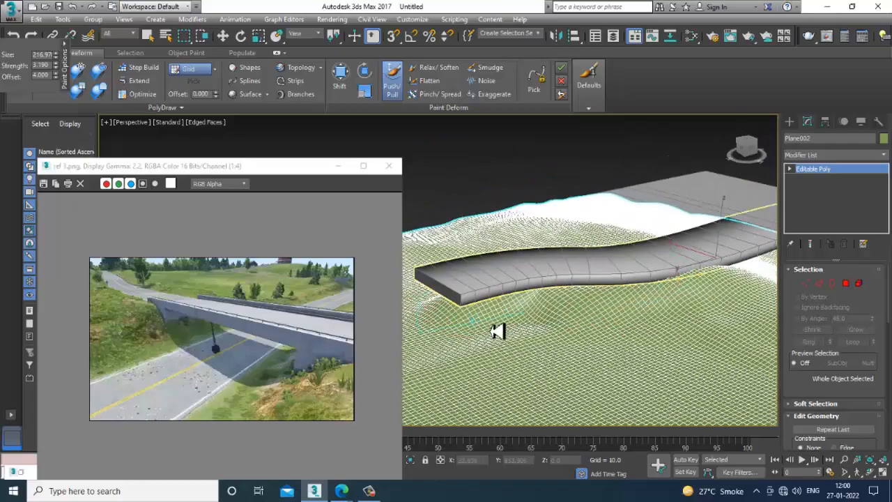
{"action": "middle_click_drag", "start_coordinate": [497, 331], "coordinate": [550, 287], "text": "alt"}
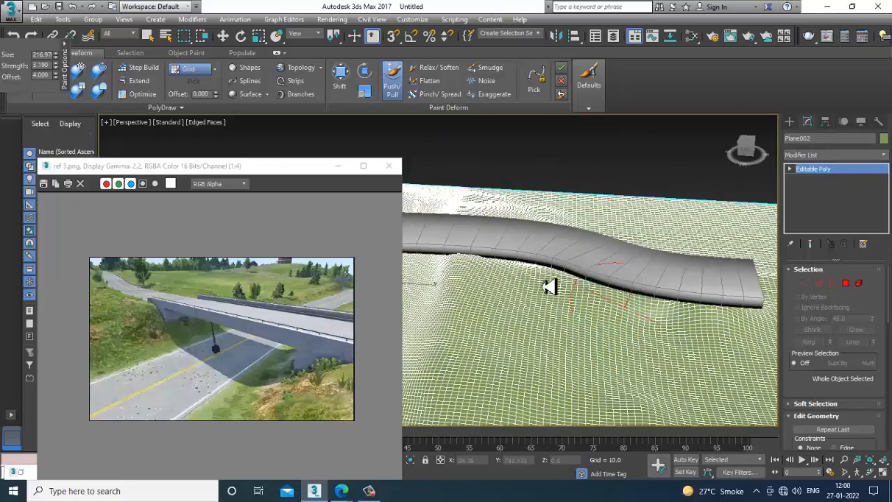
{"action": "mouse_move", "coordinate": [550, 288]}
{"action": "left_mouse_down"}
{"action": "mouse_move", "coordinate": [472, 255]}
{"action": "mouse_move", "coordinate": [490, 267]}
{"action": "mouse_move", "coordinate": [430, 253]}
{"action": "mouse_move", "coordinate": [639, 306]}
{"action": "mouse_move", "coordinate": [765, 319]}
{"action": "mouse_move", "coordinate": [555, 315]}
{"action": "mouse_move", "coordinate": [711, 332]}
{"action": "mouse_move", "coordinate": [608, 305]}
{"action": "left_mouse_up"}
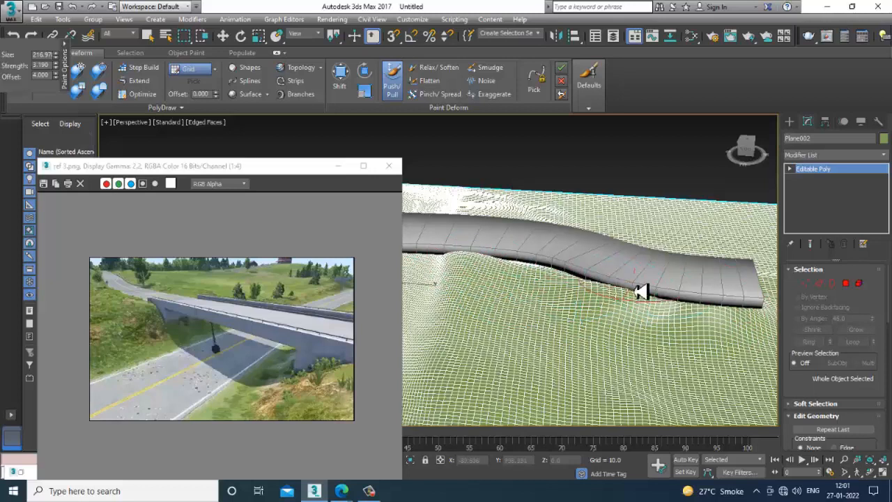
{"action": "middle_click_drag", "start_coordinate": [641, 292], "coordinate": [540, 325], "text": "alt"}
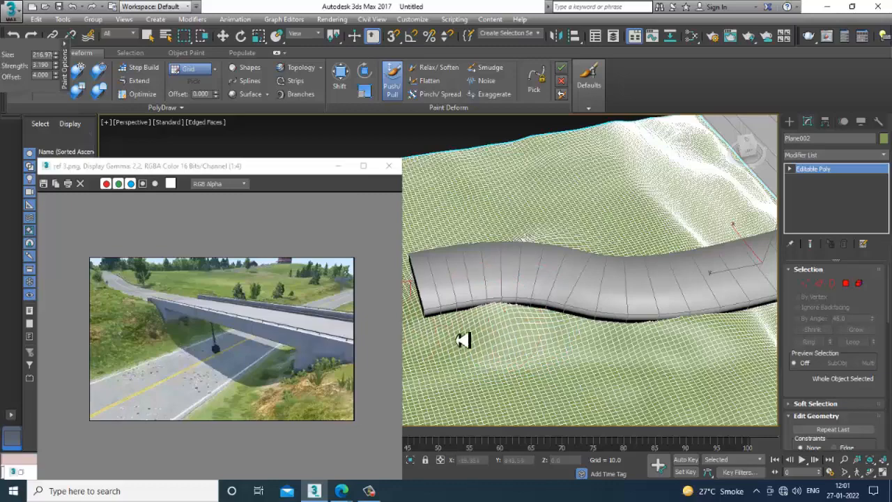
{"action": "middle_click_drag", "start_coordinate": [439, 327], "coordinate": [478, 370], "text": "alt"}
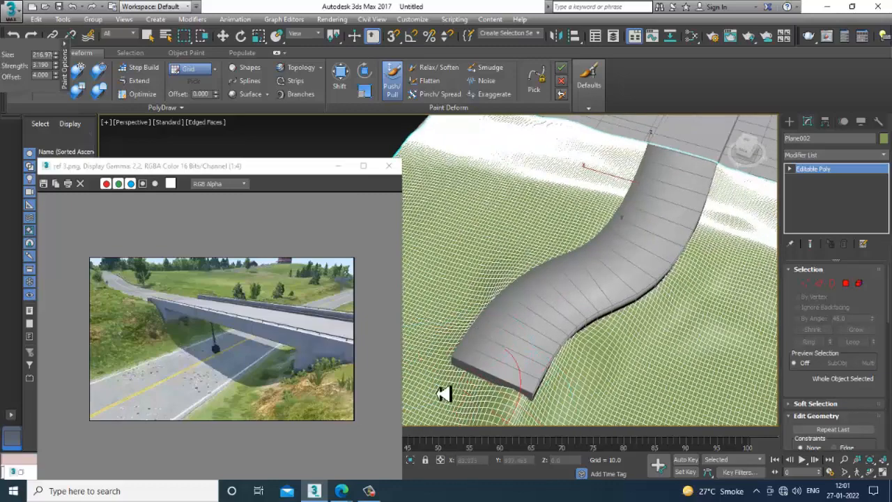
{"action": "middle_click_drag", "start_coordinate": [615, 370], "coordinate": [662, 343], "text": "alt"}
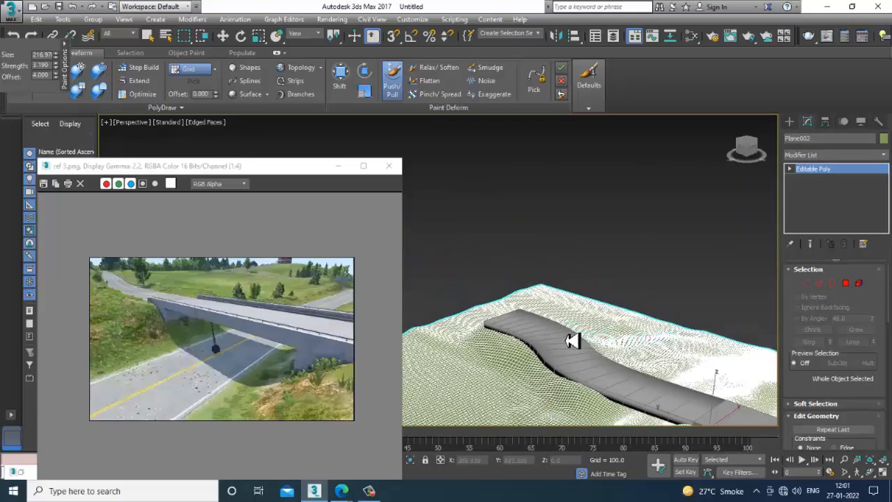
{"action": "middle_click_drag", "start_coordinate": [571, 340], "coordinate": [590, 309], "text": "alt"}
{"action": "key", "text": "w"}
- Examine the bridge deck and its junction with the terrain from several angles
{"action": "middle_click_drag", "start_coordinate": [641, 333], "coordinate": [752, 235], "text": "alt"}
{"action": "left_click", "coordinate": [589, 226]}
{"action": "key", "text": "F4"}
{"action": "scroll", "coordinate": [643, 260], "scroll_direction": "up", "scroll_amount": 2}
{"action": "left_click", "coordinate": [649, 196]}
{"action": "middle_click_drag", "start_coordinate": [699, 246], "coordinate": [662, 282], "text": "alt"}
{"action": "key", "text": "F4"}
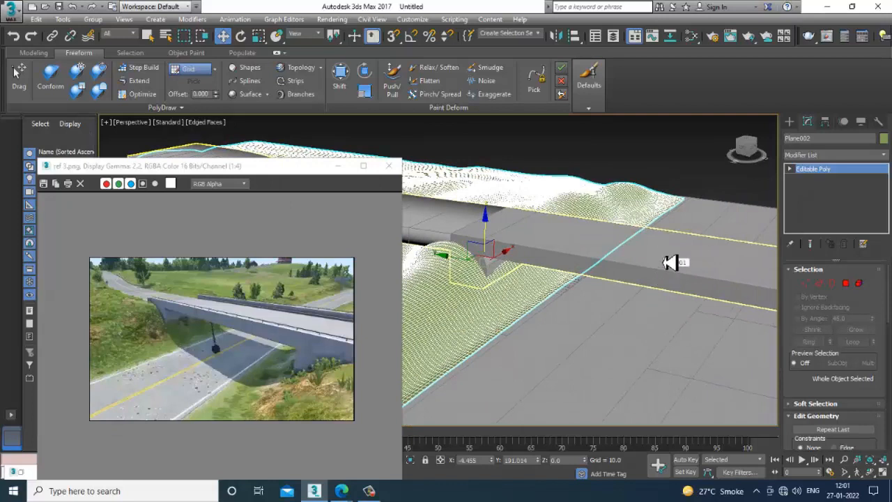
{"action": "middle_click_drag", "start_coordinate": [720, 280], "coordinate": [716, 281], "text": "alt"}
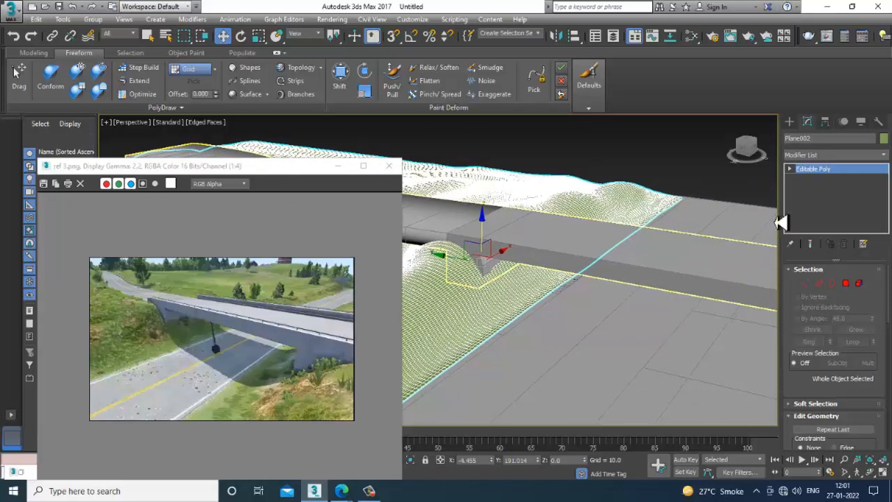
- Start the Railing tool from the AEC Extended objects
{"action": "left_click", "coordinate": [790, 122]}
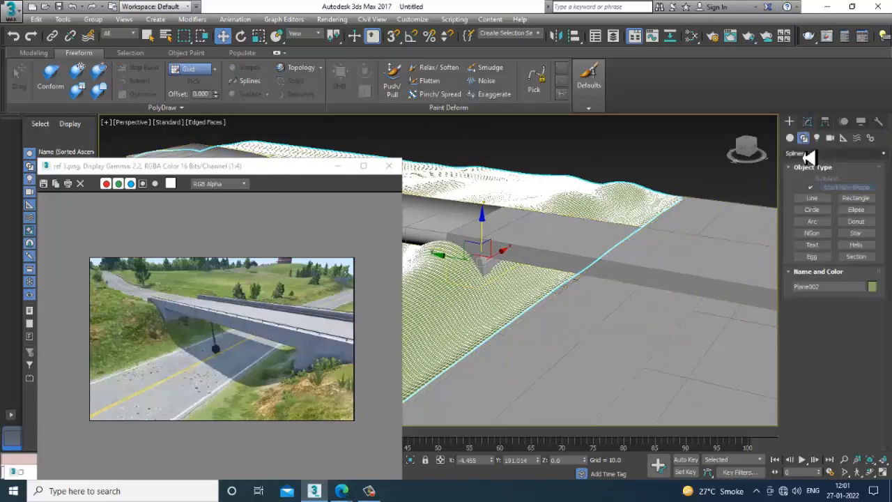
{"action": "left_click", "coordinate": [815, 199]}
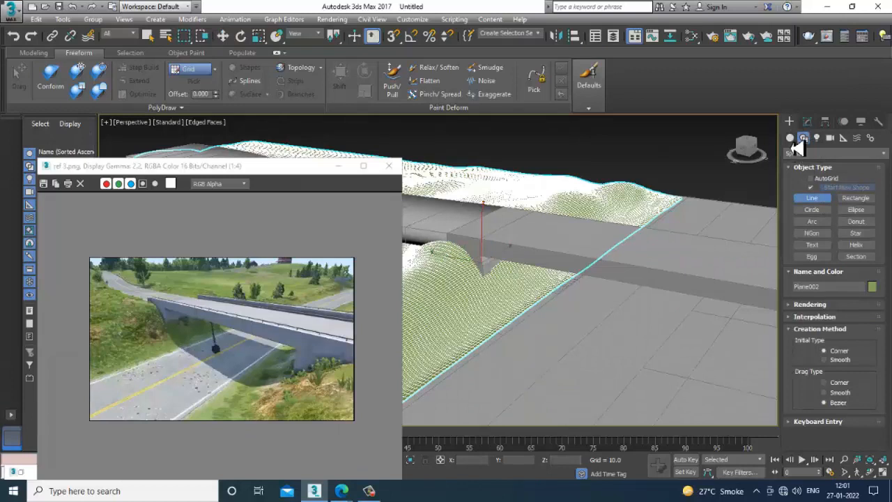
{"action": "left_click", "coordinate": [791, 138]}
{"action": "left_click", "coordinate": [833, 153]}
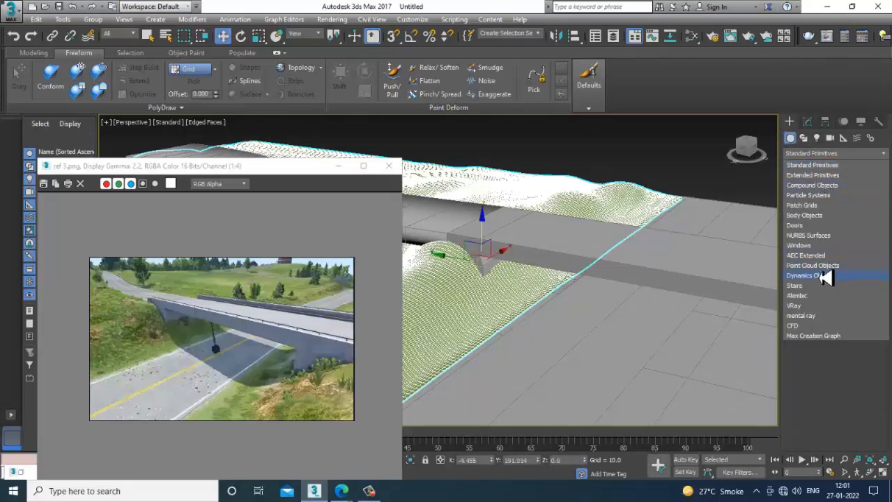
{"action": "left_click", "coordinate": [808, 256]}
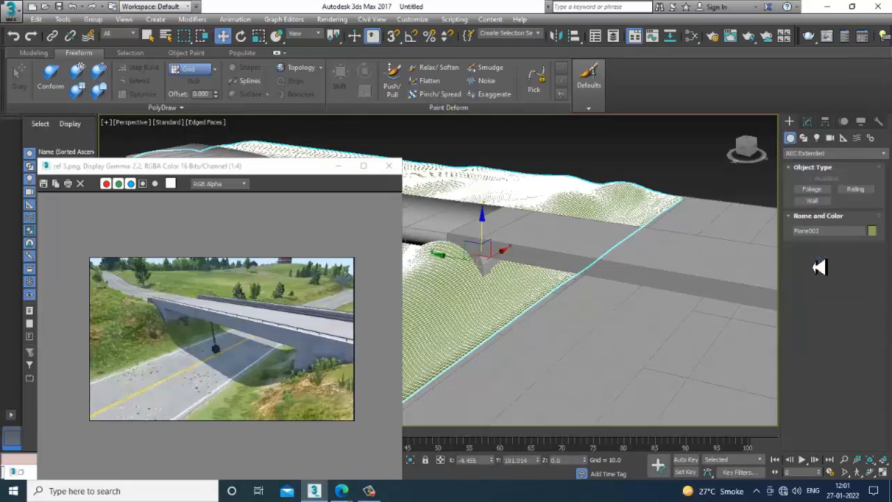
{"action": "left_click", "coordinate": [857, 191]}
- Try to draw a railing along the bridge's edge in the Top view, and delete it
{"action": "key", "text": "alt+w"}
{"action": "middle_click_drag", "start_coordinate": [369, 152], "coordinate": [343, 149]}
{"action": "key", "text": "alt+w"}
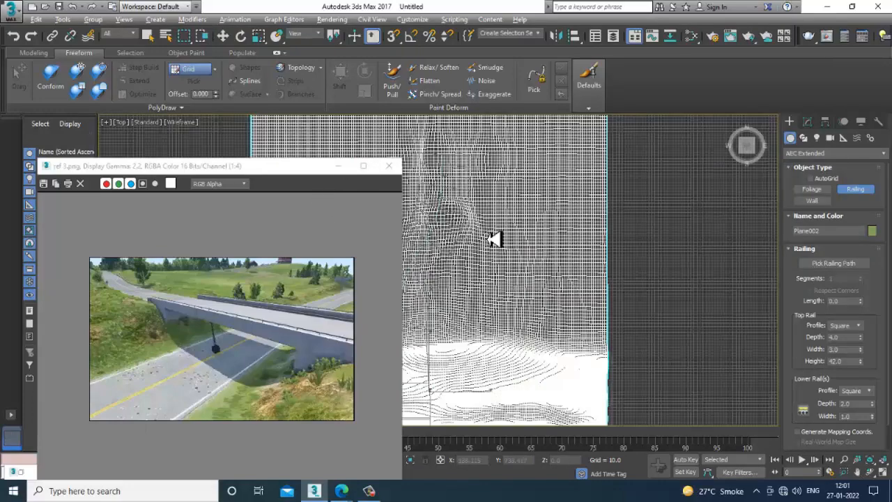
{"action": "scroll", "coordinate": [639, 224], "scroll_direction": "down", "scroll_amount": 5}
{"action": "scroll", "coordinate": [633, 218], "scroll_direction": "up", "scroll_amount": 4}
{"action": "middle_click_drag", "start_coordinate": [536, 291], "coordinate": [537, 247]}
{"action": "scroll", "coordinate": [537, 246], "scroll_direction": "up", "scroll_amount": 4}
{"action": "scroll", "coordinate": [566, 252], "scroll_direction": "down", "scroll_amount": 4}
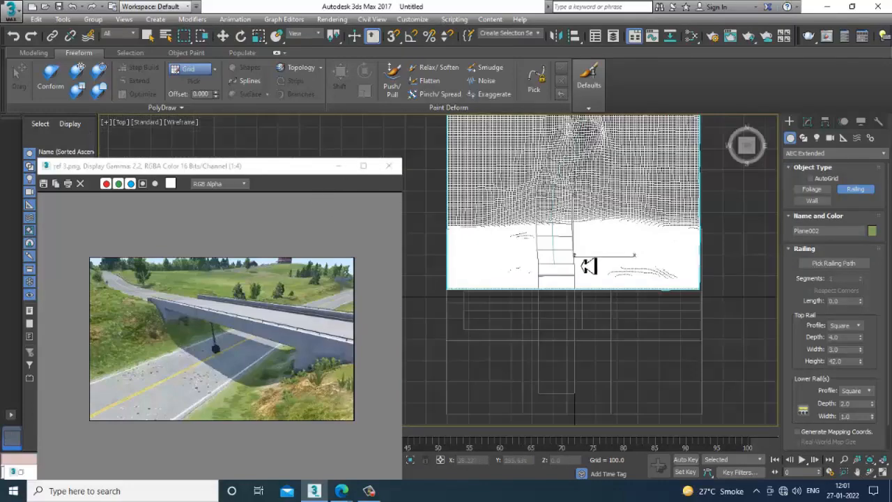
{"action": "middle_click_drag", "start_coordinate": [578, 317], "coordinate": [524, 239]}
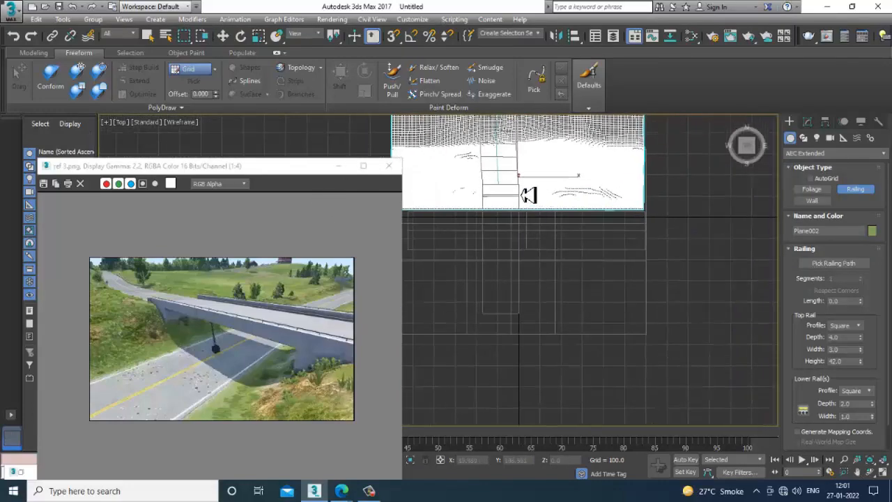
{"action": "left_click_drag", "start_coordinate": [528, 196], "coordinate": [530, 288]}
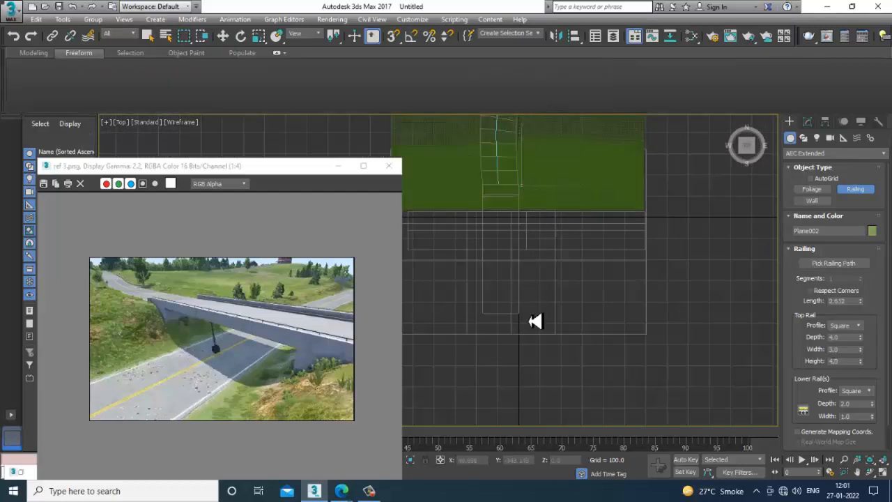
{"action": "left_click", "coordinate": [533, 321]}
{"action": "key", "text": "w"}
{"action": "key", "text": "alt+w"}
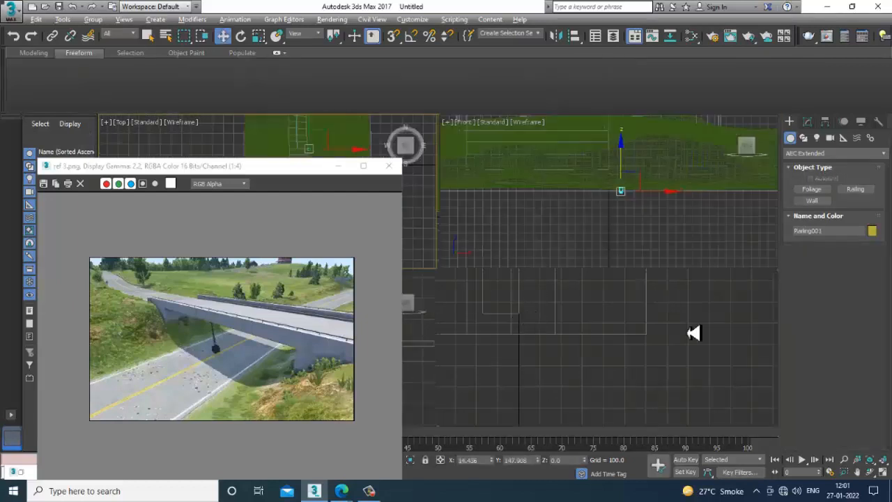
{"action": "key", "text": "Delete"}
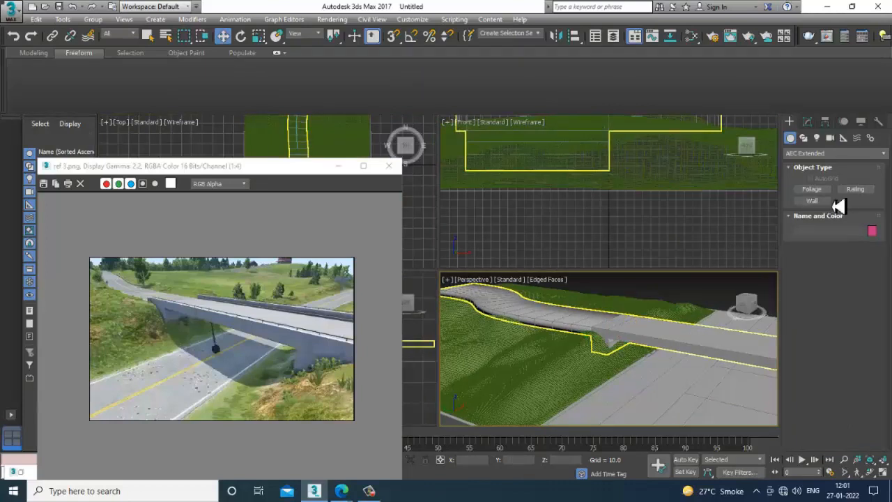
- Draw a railing about 469 units long and about 15.7 high parallel to the bridge in the Perspective view
{"action": "left_click", "coordinate": [853, 191]}
{"action": "middle_click_drag", "start_coordinate": [664, 298], "coordinate": [501, 369], "text": "alt"}
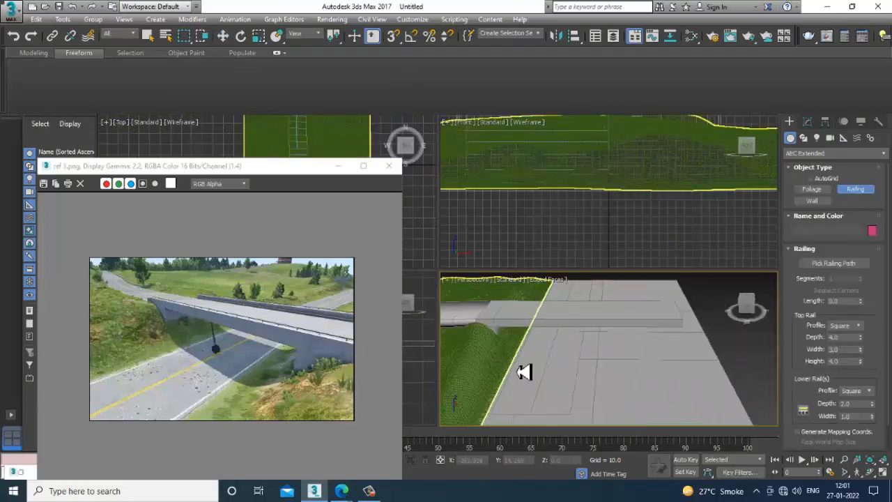
{"action": "left_click_drag", "start_coordinate": [524, 372], "coordinate": [690, 371]}
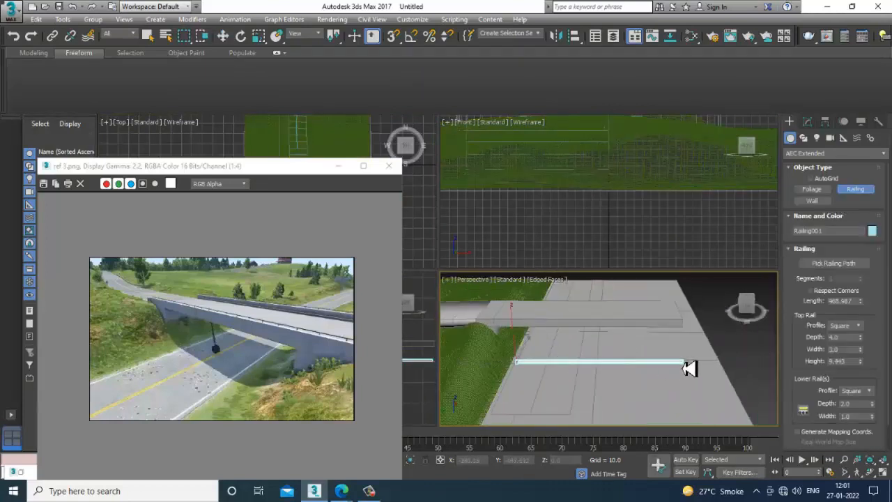
{"action": "left_click", "coordinate": [689, 358]}
{"action": "key", "text": "w"}
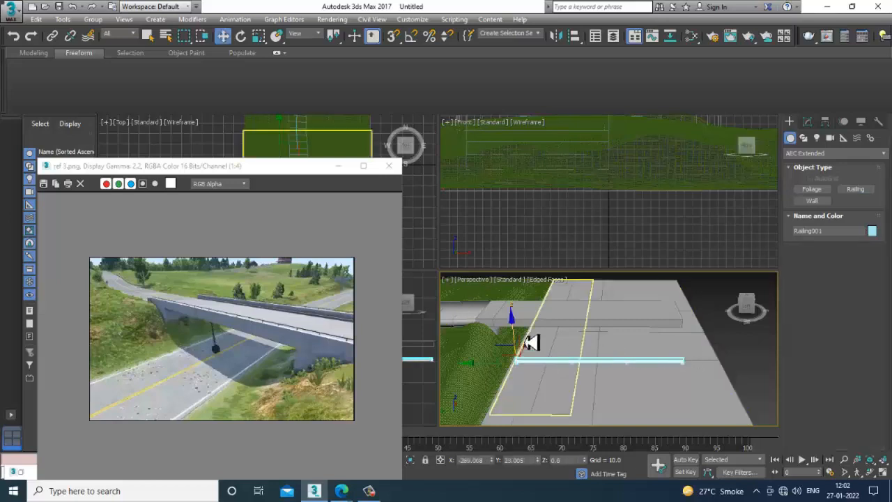
- Raise the railing to about Z 137.7 and move it across to the bridge's edge at about X -164.8
{"action": "left_click_drag", "start_coordinate": [517, 338], "coordinate": [514, 291]}
{"action": "key", "text": "alt+w"}
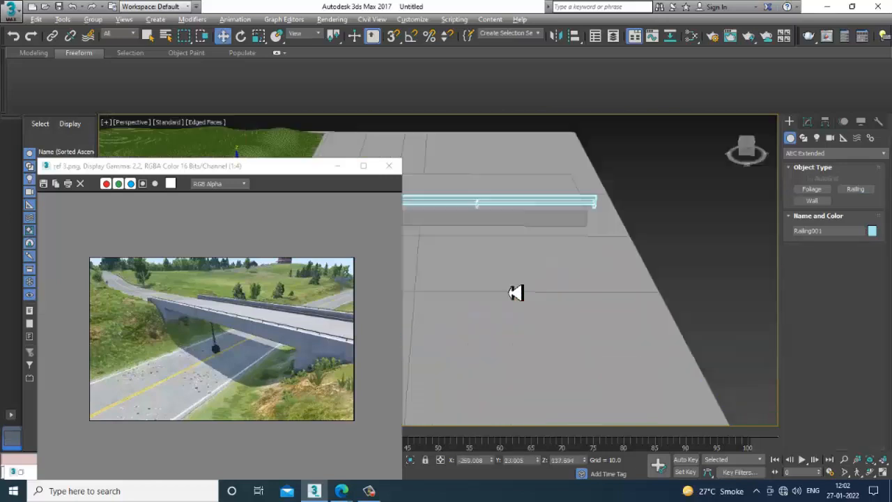
{"action": "key", "text": "alt+w"}
{"action": "key", "text": "alt+w"}
{"action": "key", "text": "z"}
{"action": "scroll", "coordinate": [557, 226], "scroll_direction": "down", "scroll_amount": 3}
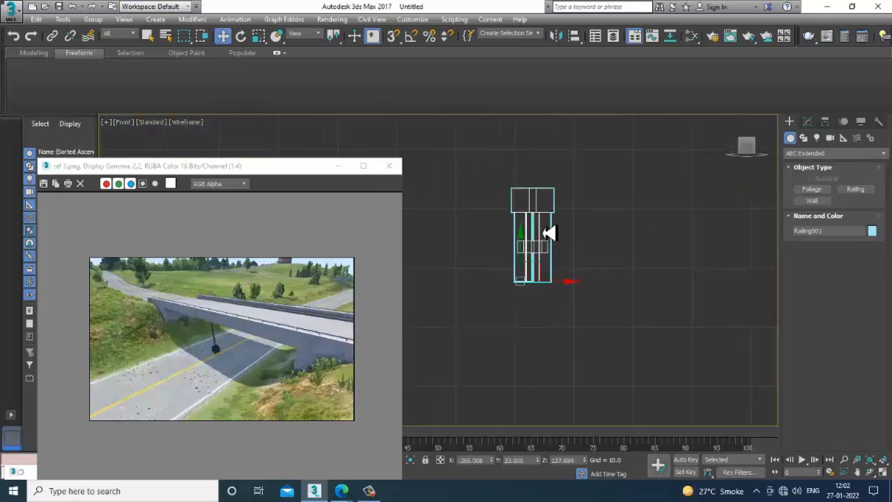
{"action": "middle_click_drag", "start_coordinate": [550, 233], "coordinate": [568, 235]}
{"action": "key", "text": "alt+w"}
{"action": "middle_click", "coordinate": [331, 151]}
{"action": "key", "text": "alt+w"}
{"action": "scroll", "coordinate": [520, 231], "scroll_direction": "up", "scroll_amount": 5}
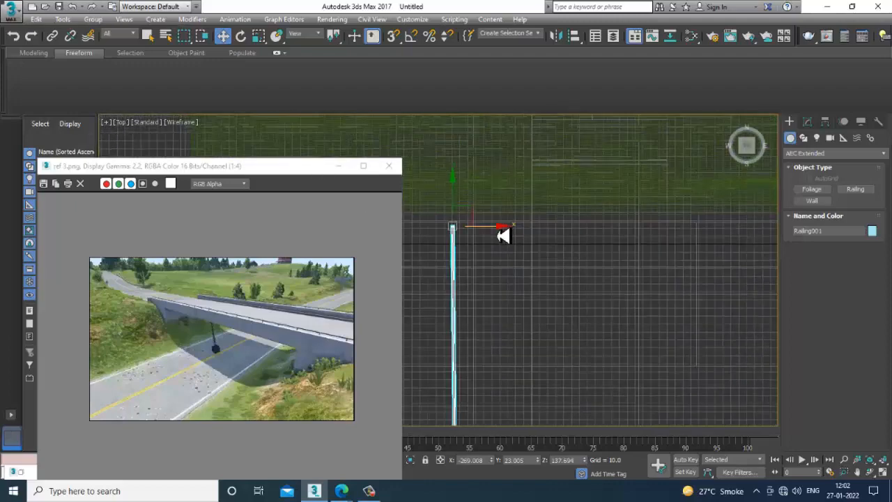
{"action": "left_click_drag", "start_coordinate": [502, 233], "coordinate": [583, 232]}
{"action": "key", "text": "alt+w"}
{"action": "key", "text": "alt+w"}
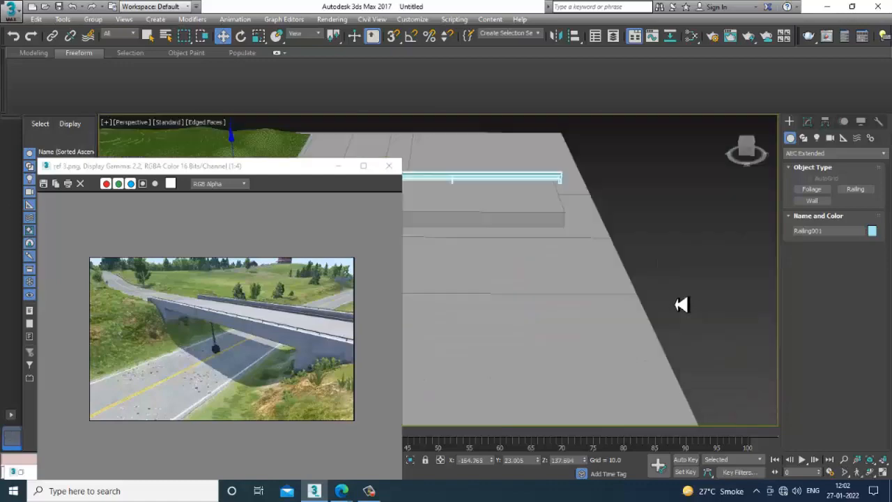
- Lower the railing onto the bridge deck at Z 94.74 and slide it along the edge to about Y 154.7
{"action": "middle_click_drag", "start_coordinate": [677, 305], "coordinate": [540, 222], "text": "alt"}
{"action": "left_click_drag", "start_coordinate": [533, 230], "coordinate": [558, 318]}
{"action": "scroll", "coordinate": [558, 318], "scroll_direction": "down", "scroll_amount": 5}
{"action": "middle_click_drag", "start_coordinate": [559, 318], "coordinate": [494, 318], "text": "alt"}
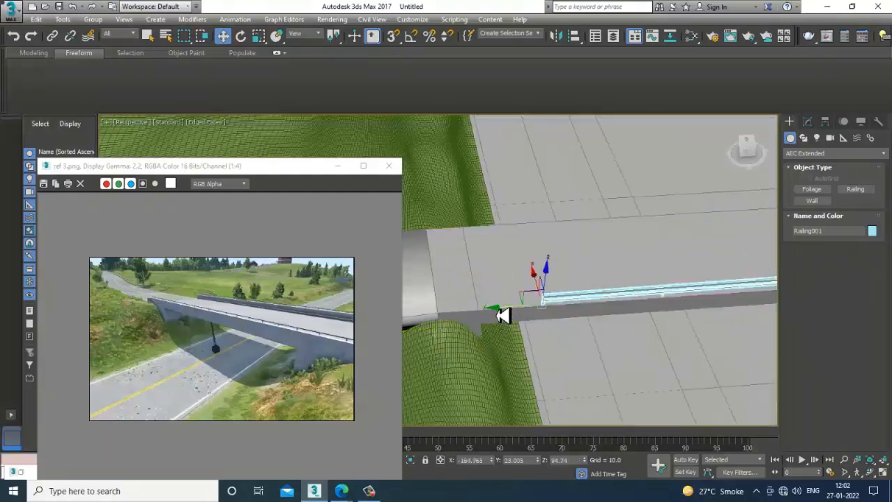
{"action": "left_click_drag", "start_coordinate": [506, 313], "coordinate": [400, 315]}
{"action": "middle_click_drag", "start_coordinate": [554, 331], "coordinate": [633, 292], "text": "alt"}
{"action": "scroll", "coordinate": [627, 290], "scroll_direction": "down", "scroll_amount": 3}
- Extend the railing's length to about 605 so it spans to the far end of the bridge deck
{"action": "left_click", "coordinate": [807, 121]}
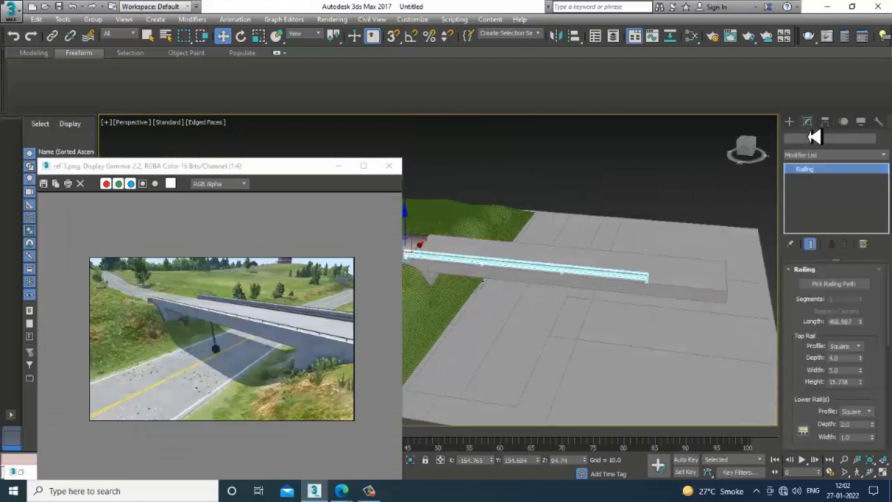
{"action": "left_click_drag", "start_coordinate": [867, 329], "coordinate": [864, 314]}
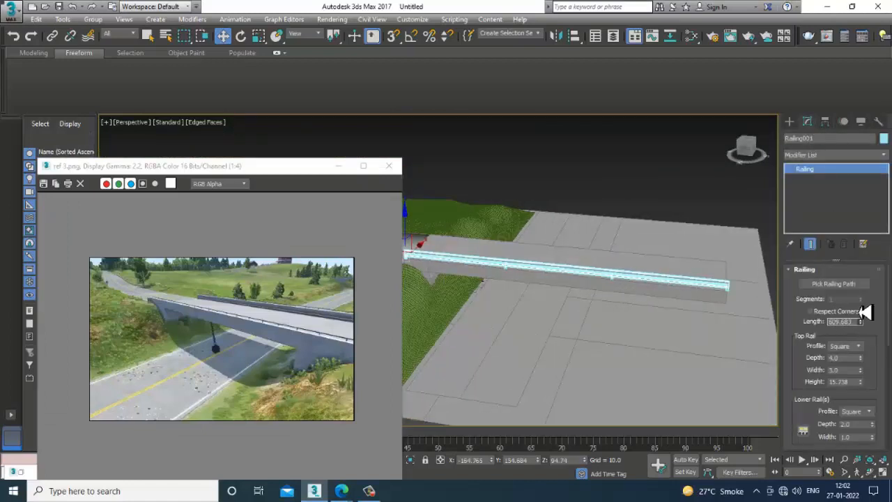
{"action": "middle_click_drag", "start_coordinate": [721, 314], "coordinate": [747, 313], "text": "alt"}
{"action": "scroll", "coordinate": [755, 303], "scroll_direction": "up", "scroll_amount": 4}
{"action": "scroll", "coordinate": [752, 319], "scroll_direction": "up", "scroll_amount": 4}
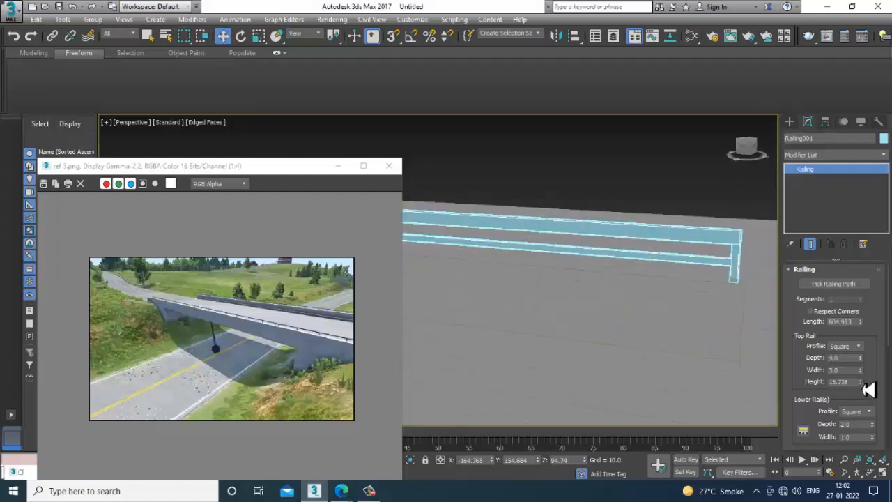
- Set the railing's top rail height to about 10.23 and its depth to about 1.92
{"action": "left_click_drag", "start_coordinate": [866, 388], "coordinate": [874, 411]}
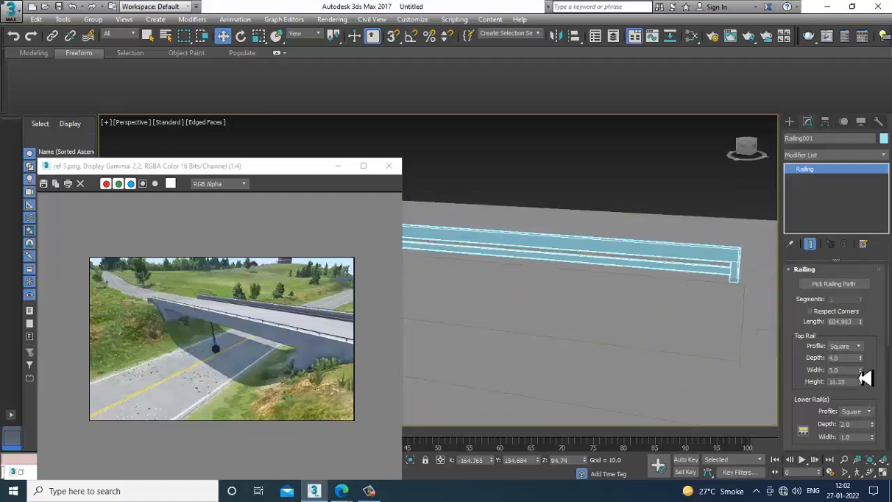
{"action": "left_click_drag", "start_coordinate": [866, 365], "coordinate": [874, 395]}
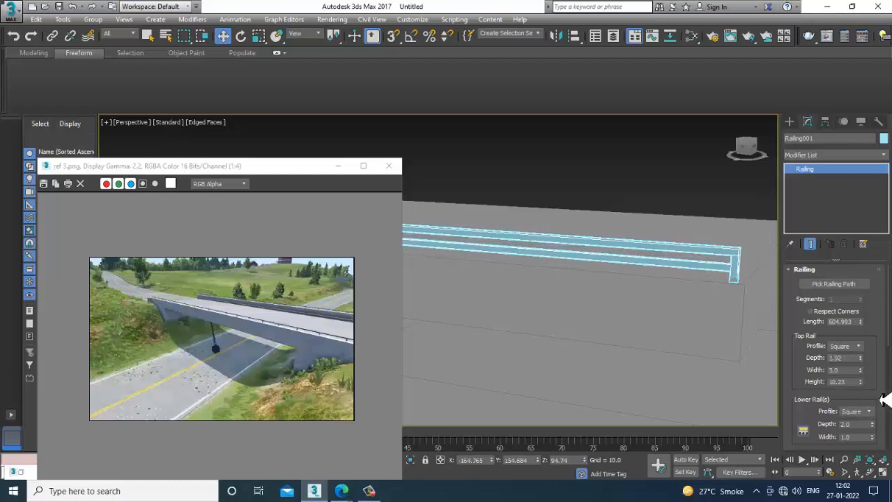
{"action": "left_click", "coordinate": [869, 411]}
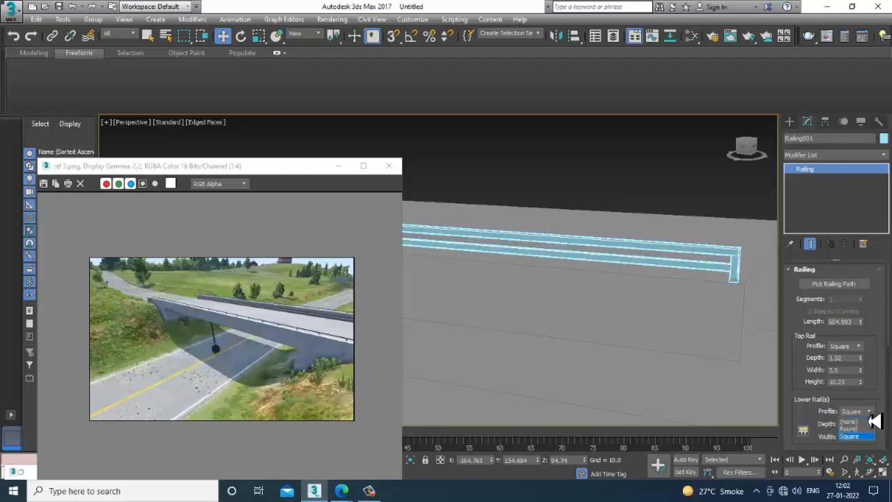
{"action": "left_click", "coordinate": [804, 431]}
{"action": "left_click", "coordinate": [115, 49]}
{"action": "left_click", "coordinate": [115, 49]}
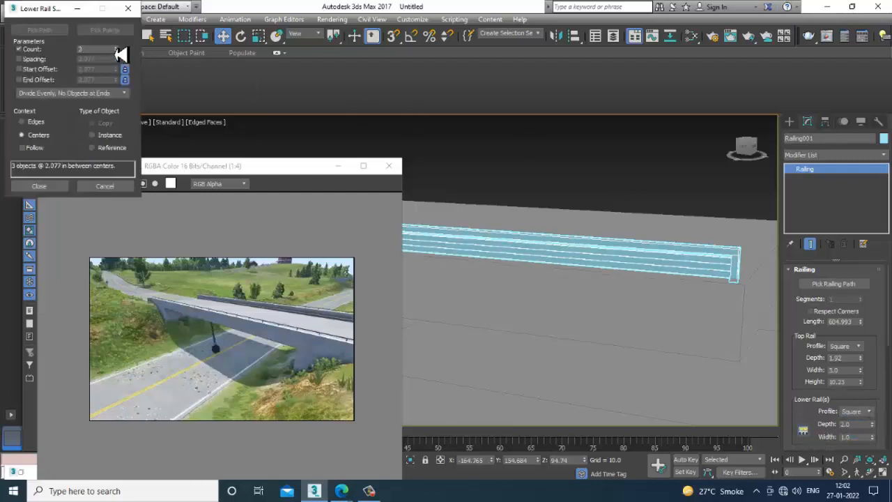
{"action": "left_click_drag", "start_coordinate": [115, 53], "coordinate": [118, 62]}
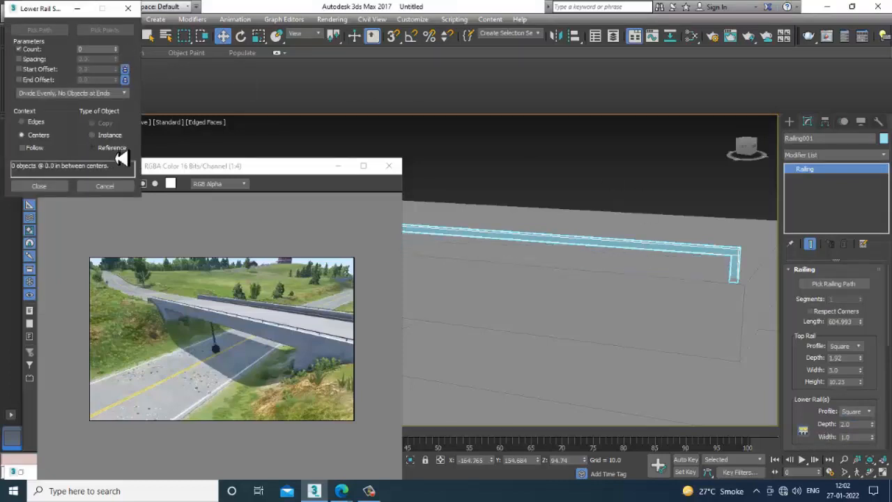
{"action": "left_click", "coordinate": [117, 49]}
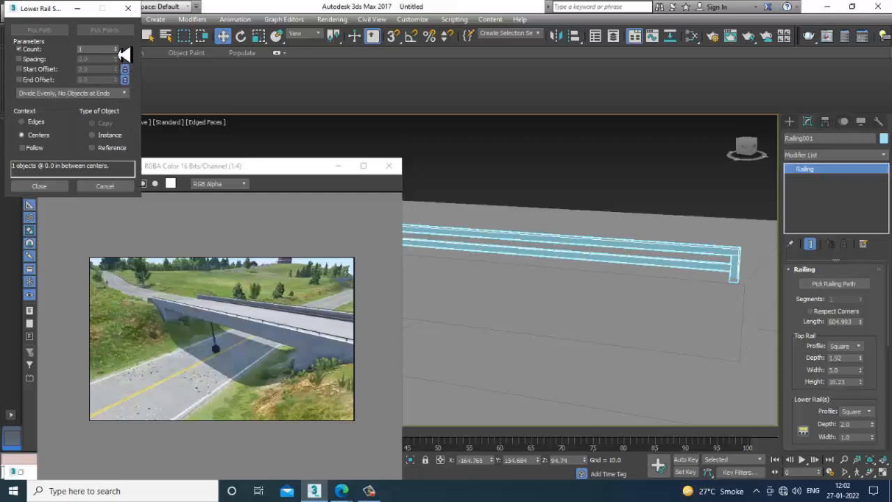
{"action": "left_click", "coordinate": [100, 186]}
- Raise the railing's post count above 7, with the posts spaced evenly along its length
{"action": "left_click_drag", "start_coordinate": [801, 372], "coordinate": [812, 332]}
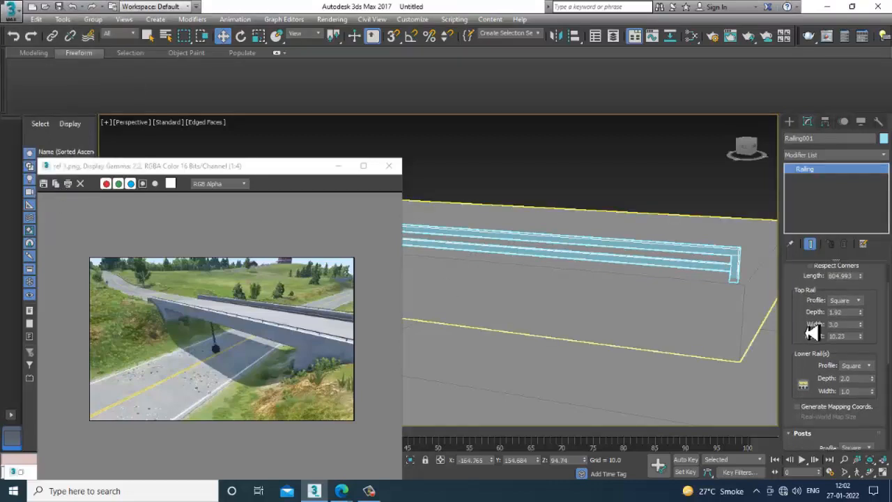
{"action": "scroll", "coordinate": [810, 314], "scroll_direction": "down", "scroll_amount": 3}
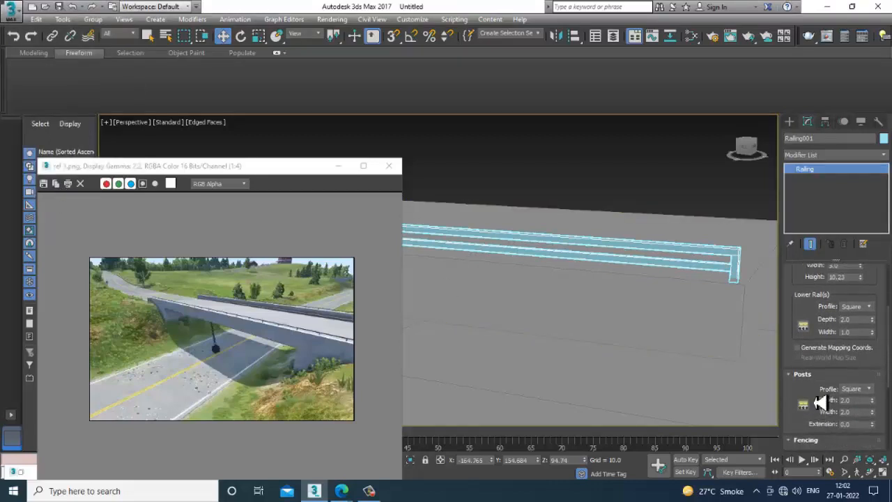
{"action": "left_click", "coordinate": [802, 408]}
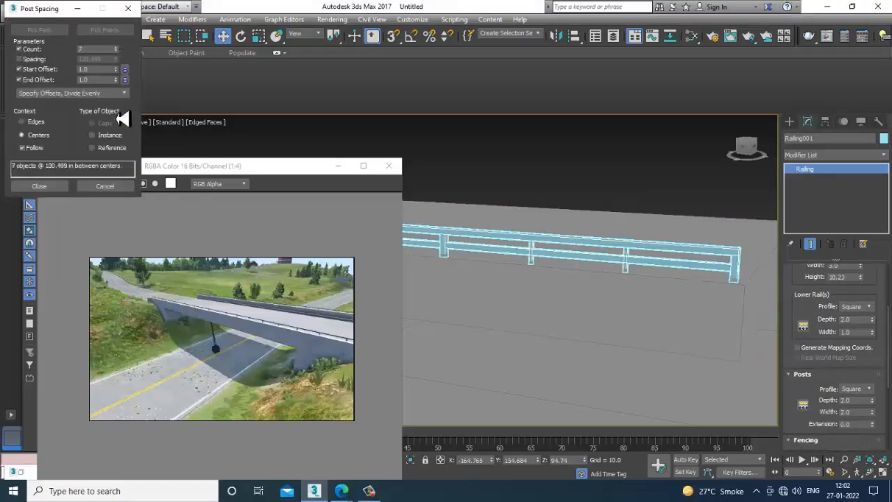
{"action": "left_click", "coordinate": [42, 188]}
{"action": "left_click", "coordinate": [653, 172]}
{"action": "scroll", "coordinate": [709, 284], "scroll_direction": "down", "scroll_amount": 7}
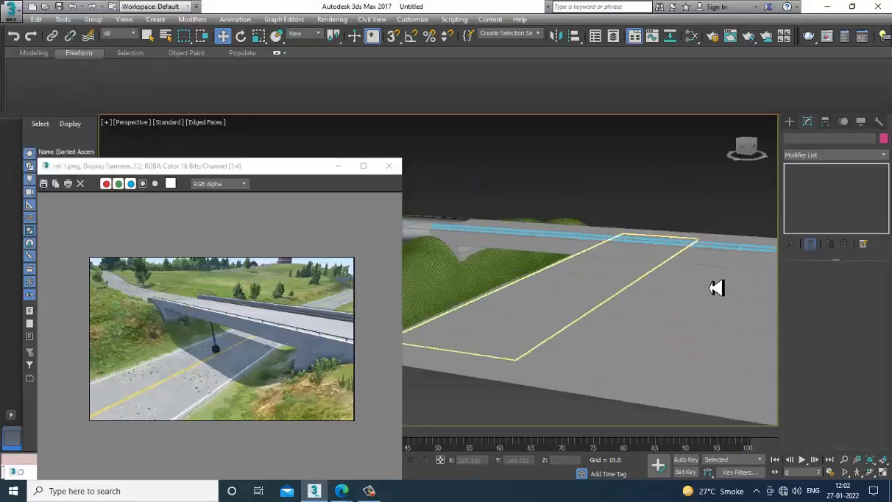
{"action": "scroll", "coordinate": [690, 279], "scroll_direction": "up", "scroll_amount": 8}
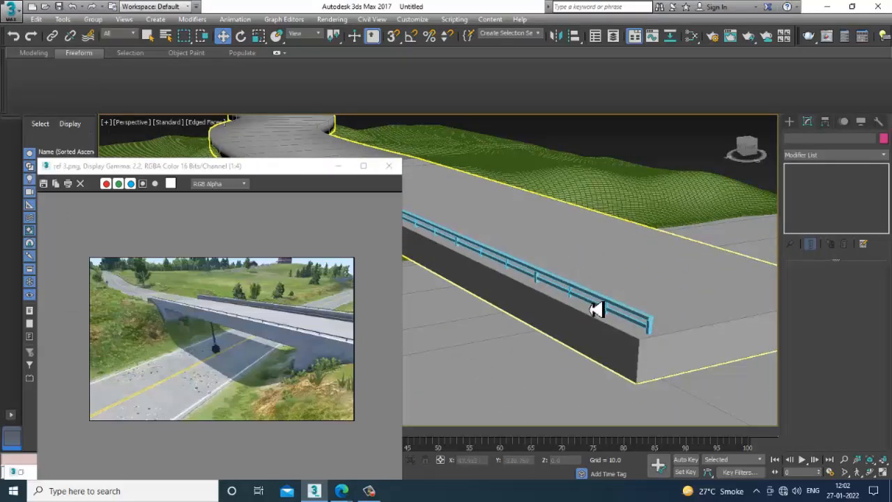
- Copy the railing across to the opposite edge of the bridge deck at about X -7.5
{"action": "left_click", "coordinate": [633, 319]}
{"action": "middle_click_drag", "start_coordinate": [632, 315], "coordinate": [579, 301], "text": "alt"}
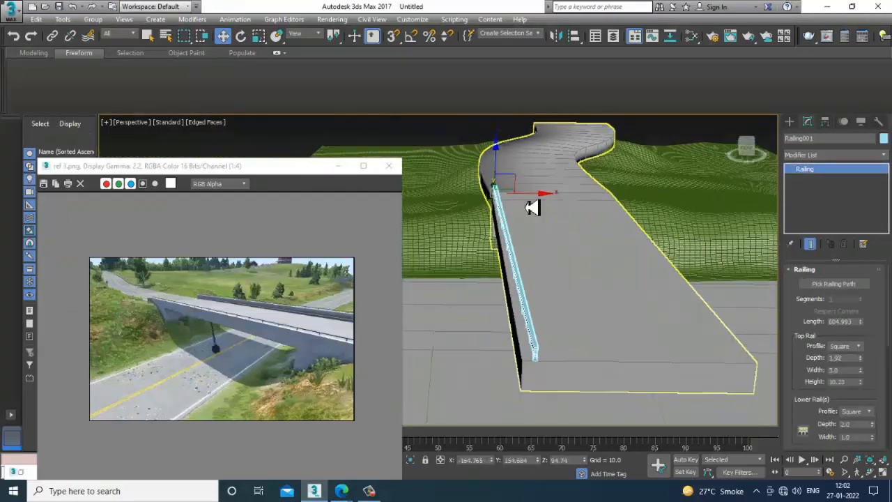
{"action": "middle_click_drag", "start_coordinate": [537, 199], "coordinate": [497, 190], "text": "alt"}
{"action": "mouse_move", "coordinate": [498, 190]}
{"action": "left_mouse_down", "text": "shift"}
{"action": "mouse_move", "coordinate": [621, 199]}
{"action": "mouse_move", "coordinate": [609, 209]}
{"action": "left_mouse_up", "text": "shift"}
{"action": "left_click", "coordinate": [451, 292]}
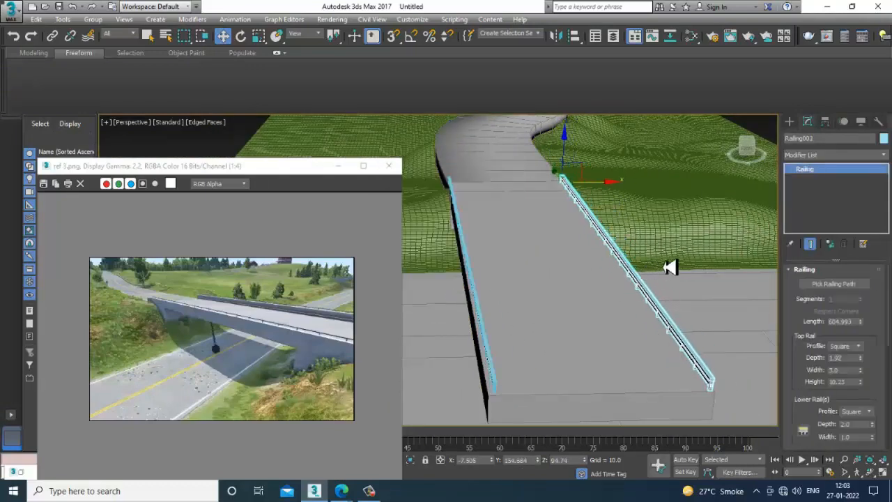
- Select both railings and raise them together well above the bridge deck
{"action": "middle_click_drag", "start_coordinate": [668, 267], "coordinate": [591, 292], "text": "alt"}
{"action": "left_click", "coordinate": [557, 319], "text": "ctrl"}
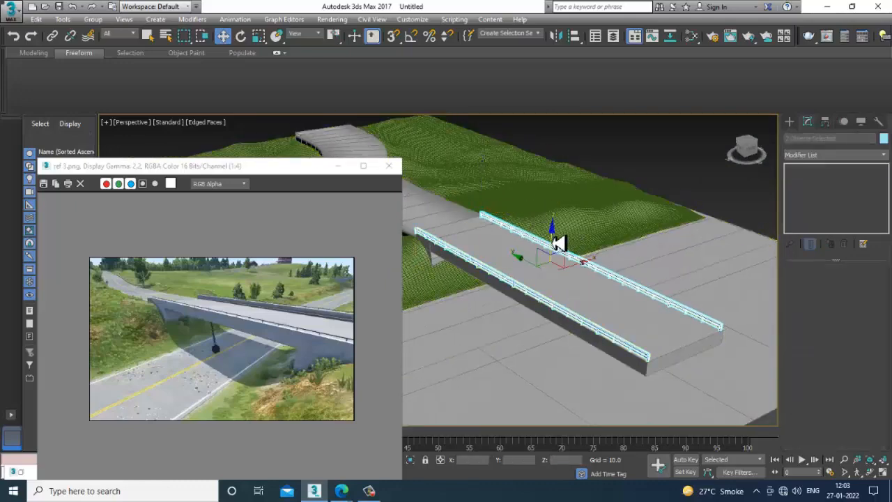
{"action": "left_click_drag", "start_coordinate": [552, 242], "coordinate": [555, 211]}
- Add a Swift Loop edge loop close to each long side of the bridge deck, leaving a narrow strip along both edges
{"action": "left_click", "coordinate": [640, 335]}
{"action": "middle_click_drag", "start_coordinate": [629, 314], "coordinate": [647, 292], "text": "alt"}
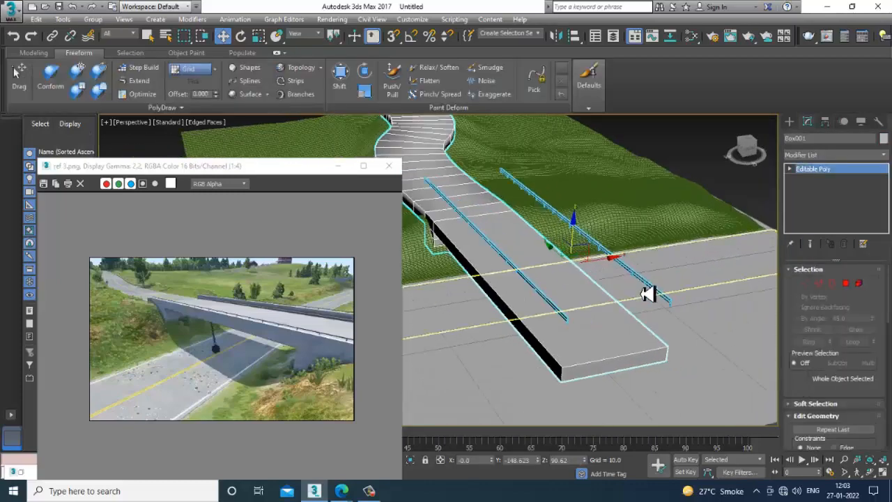
{"action": "left_click", "coordinate": [33, 53]}
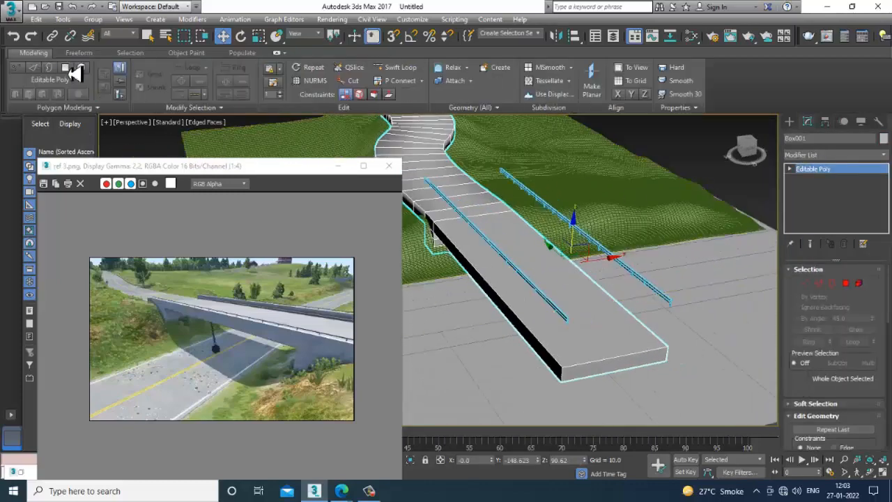
{"action": "left_click", "coordinate": [401, 69]}
{"action": "middle_click_drag", "start_coordinate": [531, 335], "coordinate": [478, 363], "text": "alt"}
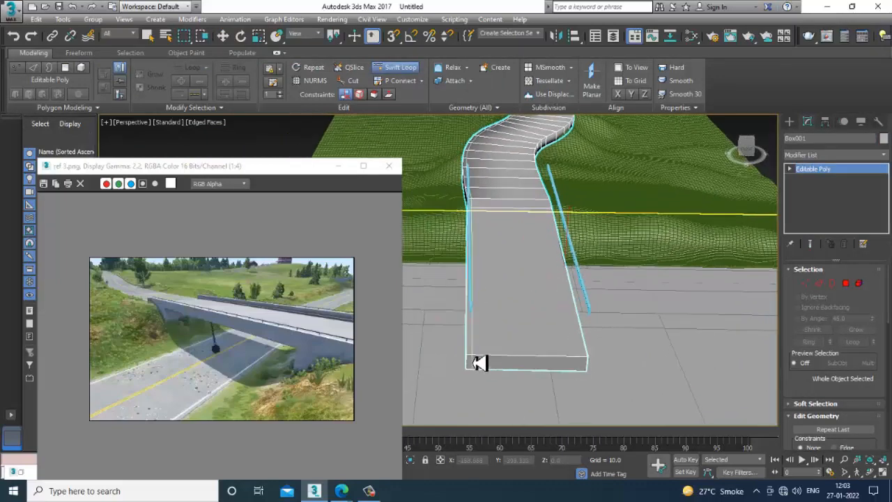
{"action": "scroll", "coordinate": [478, 364], "scroll_direction": "up", "scroll_amount": 5}
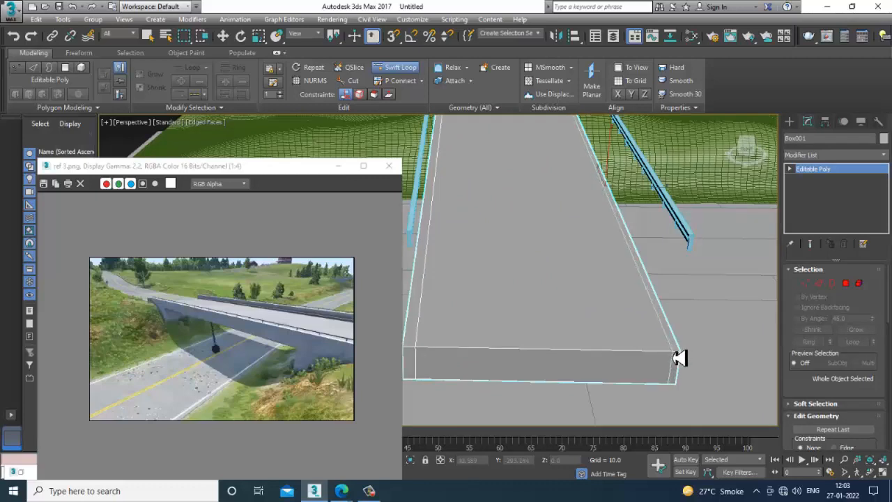
{"action": "key", "text": "w"}
- Extrude the narrow strip polygons along both edges of the bridge deck by about 7
{"action": "key", "text": "4"}
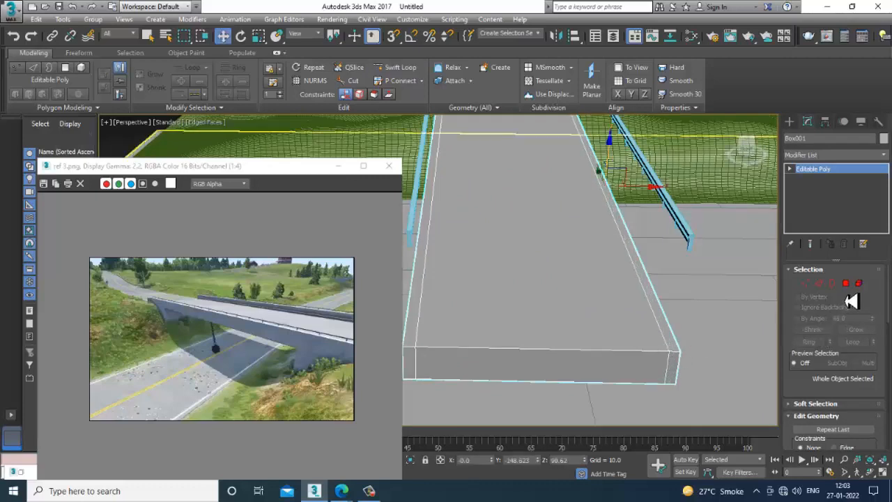
{"action": "left_click", "coordinate": [647, 248]}
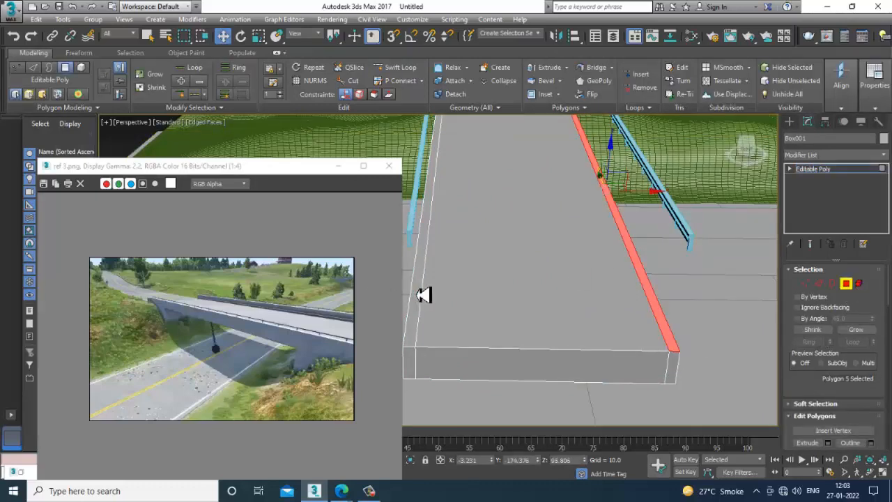
{"action": "left_click", "coordinate": [418, 295], "text": "ctrl"}
{"action": "scroll", "coordinate": [418, 295], "scroll_direction": "down", "scroll_amount": 3}
{"action": "middle_click_drag", "start_coordinate": [419, 294], "coordinate": [594, 238], "text": "alt"}
{"action": "left_click", "coordinate": [591, 174], "text": "ctrl"}
{"action": "middle_click_drag", "start_coordinate": [591, 174], "coordinate": [783, 339], "text": "alt"}
{"action": "scroll", "coordinate": [823, 358], "scroll_direction": "down", "scroll_amount": 2}
{"action": "left_click", "coordinate": [829, 409]}
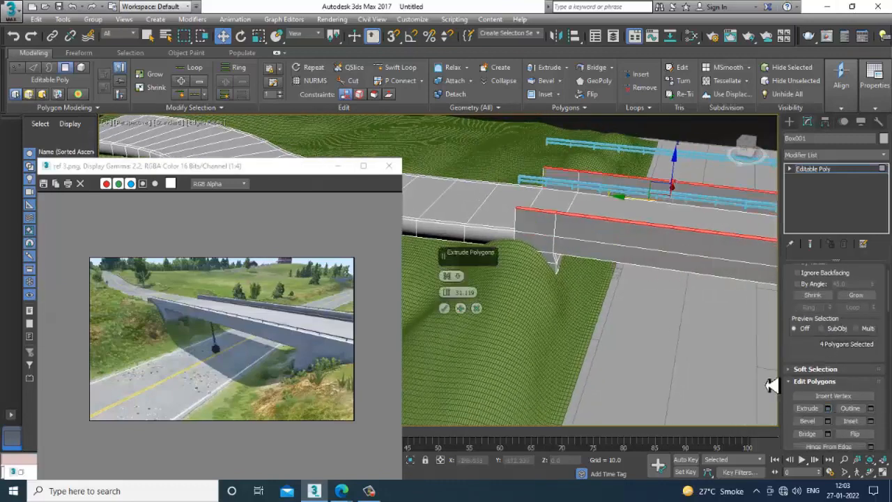
{"action": "left_click_drag", "start_coordinate": [453, 300], "coordinate": [486, 401]}
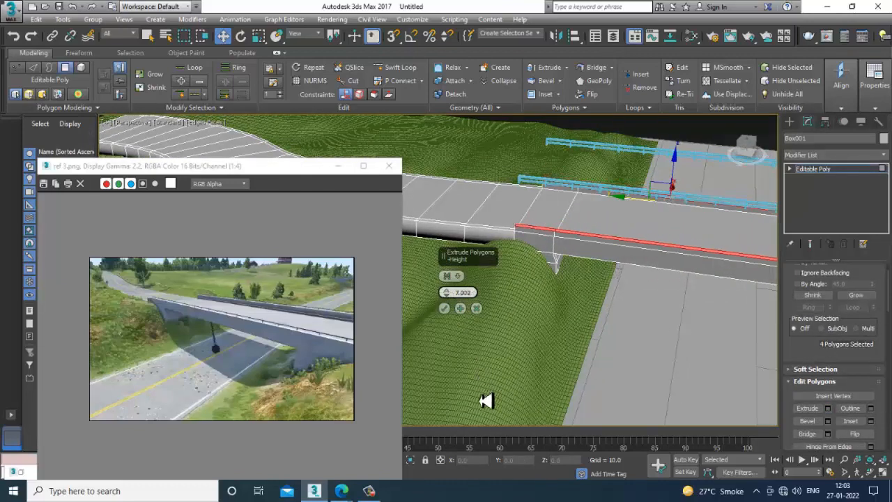
{"action": "left_click", "coordinate": [444, 308]}
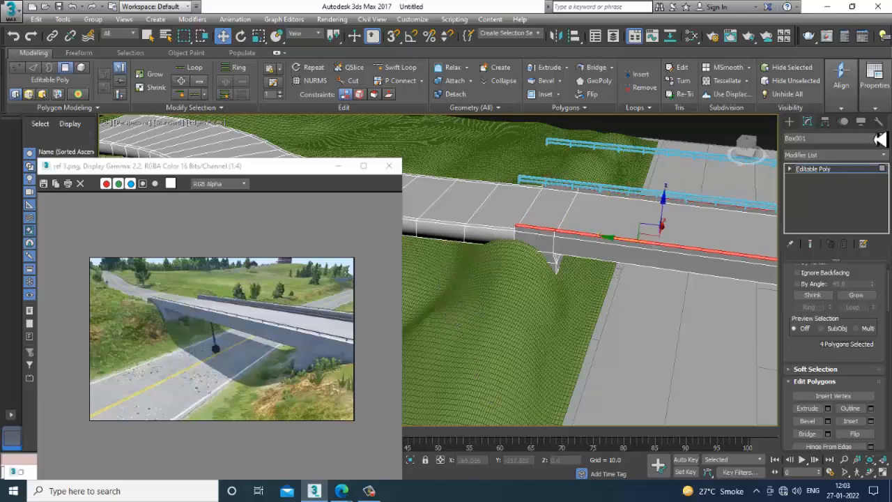
{"action": "left_click", "coordinate": [826, 170]}
- Lower both railings together in the Front view to about Z 103.1, just above the bridge's raised edge strips
{"action": "left_click", "coordinate": [609, 149]}
{"action": "left_click", "coordinate": [606, 191], "text": "ctrl"}
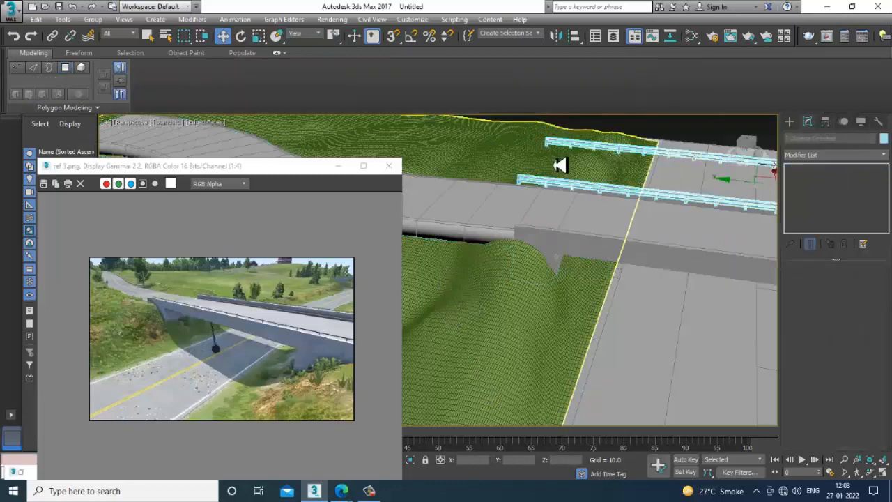
{"action": "key", "text": "alt+w"}
{"action": "right_click", "coordinate": [601, 167]}
{"action": "key", "text": "alt+w"}
{"action": "key", "text": "z"}
{"action": "scroll", "coordinate": [568, 208], "scroll_direction": "down", "scroll_amount": 4}
{"action": "scroll", "coordinate": [487, 227], "scroll_direction": "up", "scroll_amount": 3}
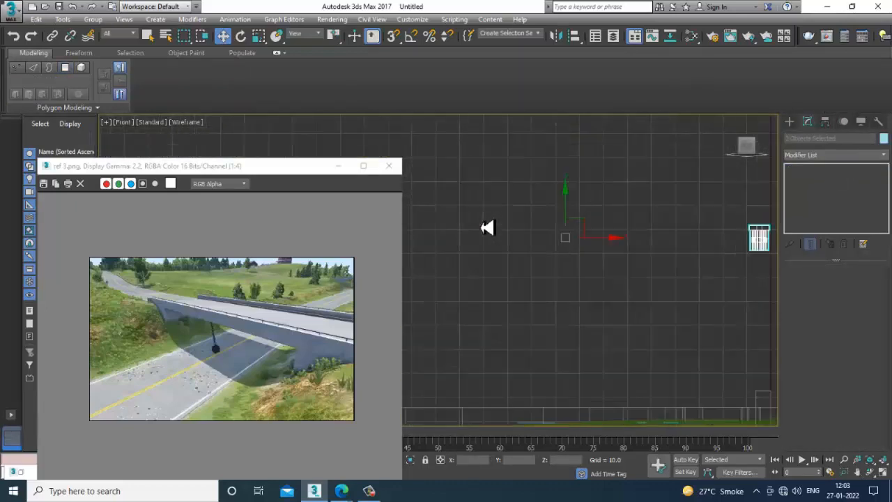
{"action": "middle_click_drag", "start_coordinate": [488, 227], "coordinate": [617, 156]}
{"action": "scroll", "coordinate": [616, 171], "scroll_direction": "down", "scroll_amount": 2}
{"action": "left_click_drag", "start_coordinate": [652, 154], "coordinate": [686, 247]}
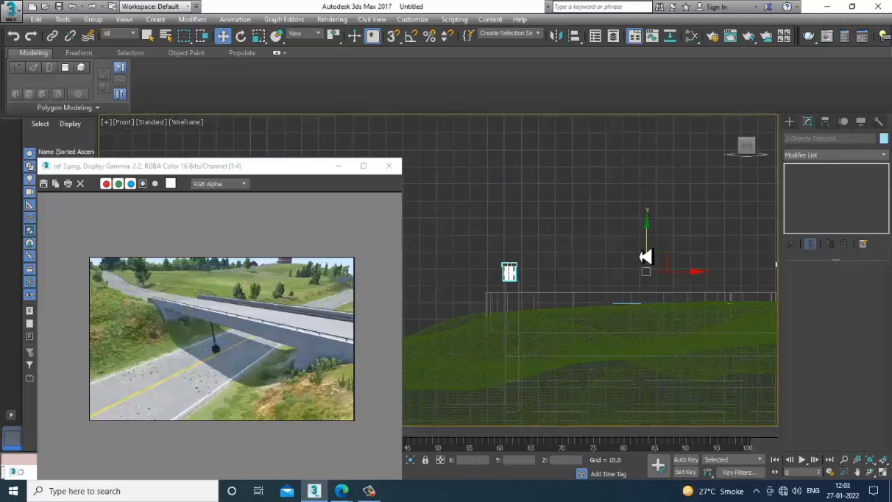
- Slide the railings sideways over the raised edge strips, the original to about X -168.24 and the copy to about X -6.22
{"action": "left_click", "coordinate": [510, 273]}
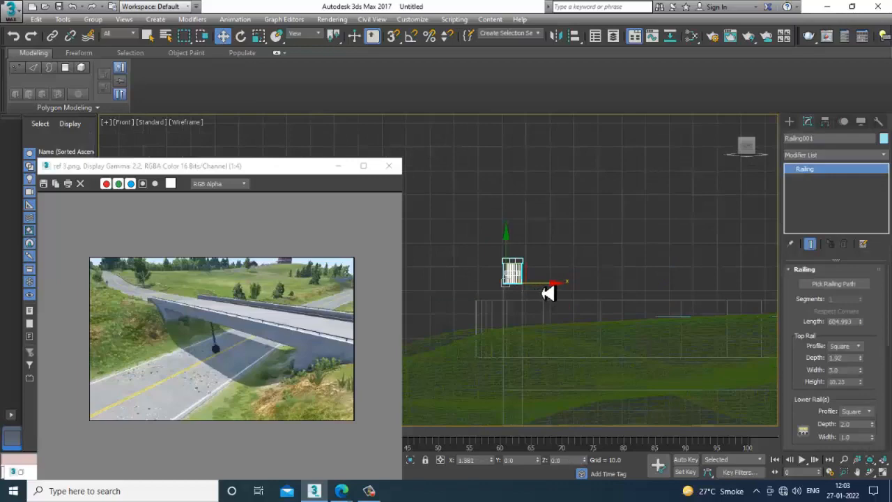
{"action": "scroll", "coordinate": [639, 264], "scroll_direction": "up", "scroll_amount": 1}
{"action": "middle_click_drag", "start_coordinate": [639, 263], "coordinate": [353, 246]}
{"action": "left_click", "coordinate": [627, 271]}
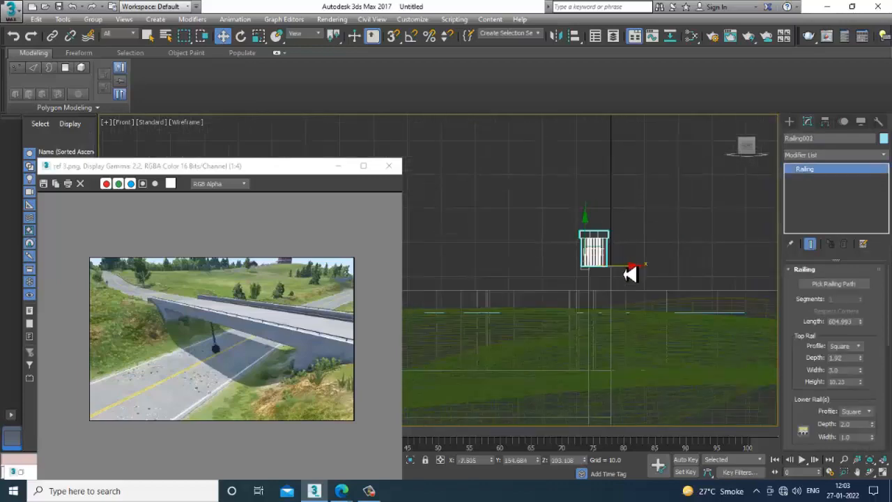
{"action": "key", "text": "alt+w"}
{"action": "key", "text": "alt+w"}
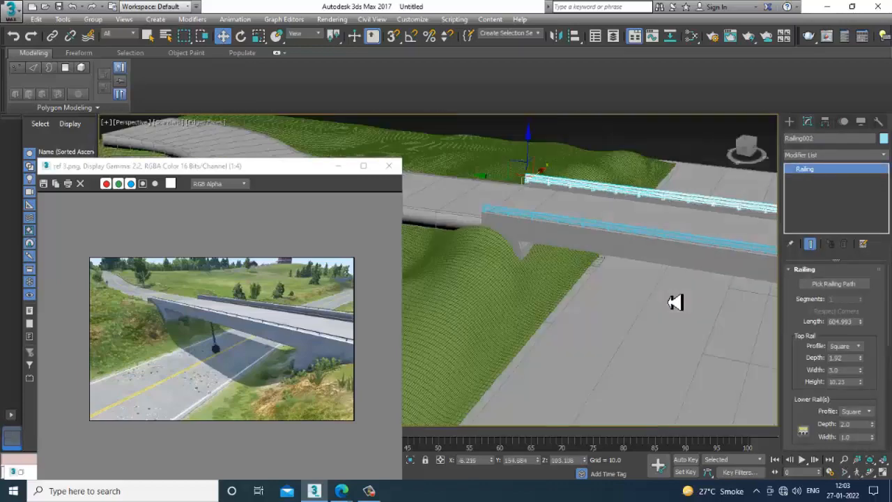
{"action": "scroll", "coordinate": [676, 302], "scroll_direction": "up", "scroll_amount": 6}
{"action": "scroll", "coordinate": [579, 212], "scroll_direction": "down", "scroll_amount": 5}
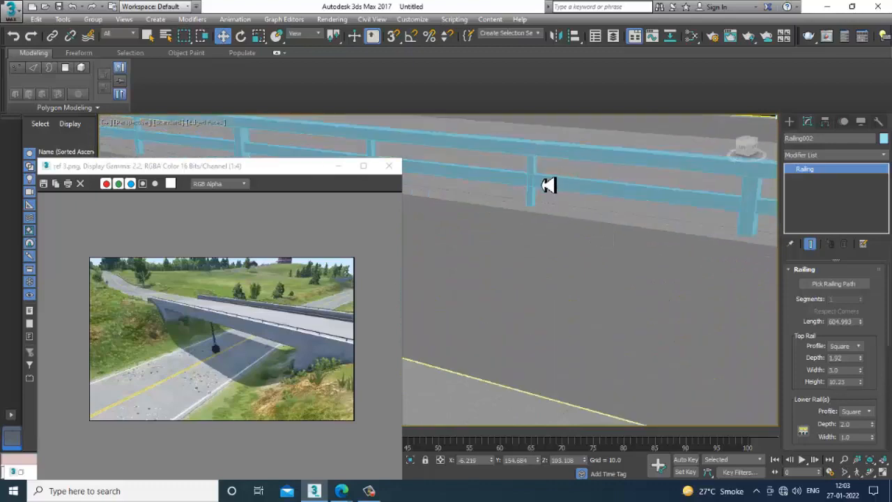
- Lower both railings slightly together so their posts rest on the raised edge strips
{"action": "left_click", "coordinate": [583, 148]}
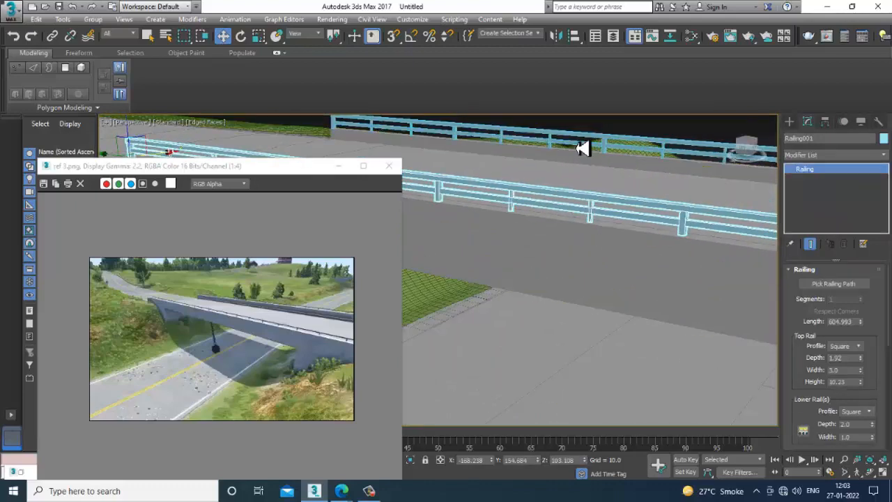
{"action": "left_click", "coordinate": [589, 151], "text": "ctrl"}
{"action": "scroll", "coordinate": [585, 155], "scroll_direction": "down", "scroll_amount": 2}
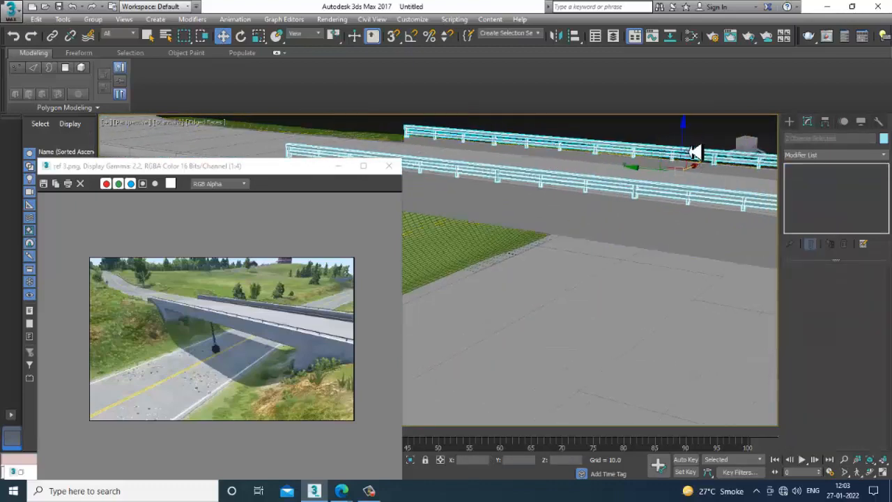
{"action": "left_click_drag", "start_coordinate": [688, 149], "coordinate": [692, 151]}
{"action": "scroll", "coordinate": [679, 182], "scroll_direction": "down", "scroll_amount": 3}
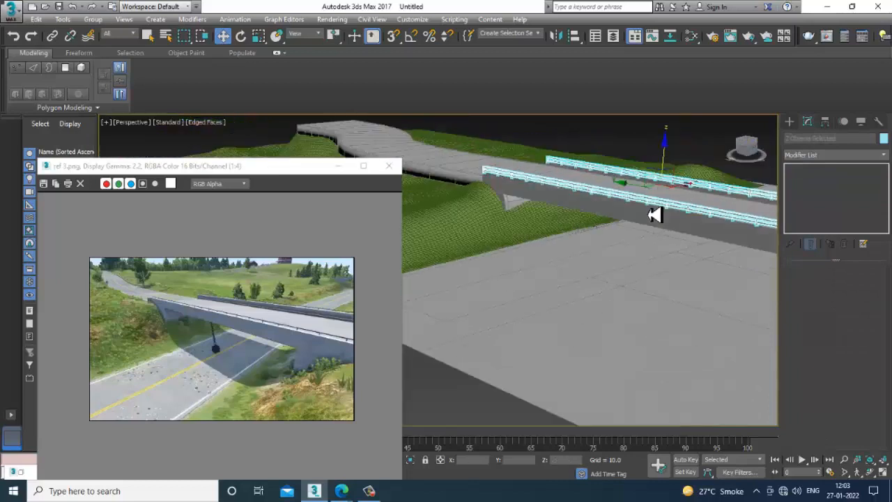
{"action": "left_click", "coordinate": [640, 145]}
{"action": "middle_click_drag", "start_coordinate": [637, 172], "coordinate": [567, 205]}
{"action": "scroll", "coordinate": [567, 205], "scroll_direction": "down", "scroll_amount": 3}
{"action": "scroll", "coordinate": [573, 211], "scroll_direction": "up", "scroll_amount": 3}
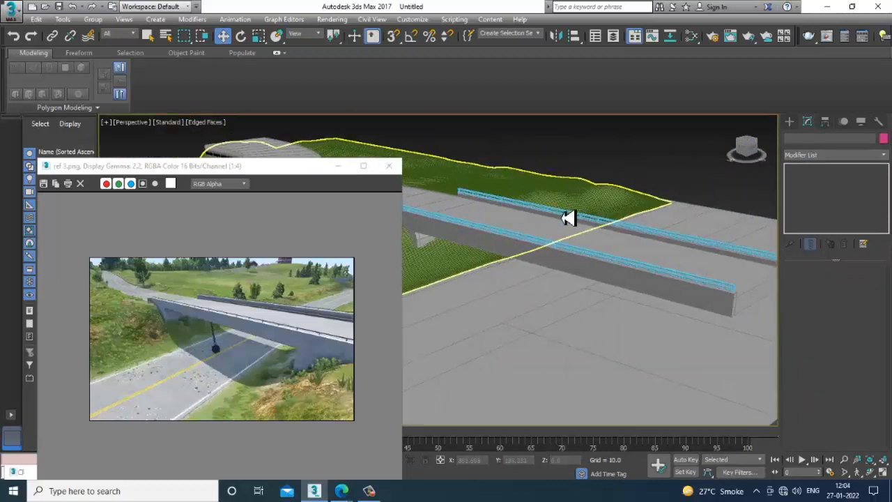
- Save the scene as "pasing bridge" in the January 2022 folder on drive D
{"action": "key", "text": "ctrl+s"}
{"action": "left_click", "coordinate": [32, 108]}
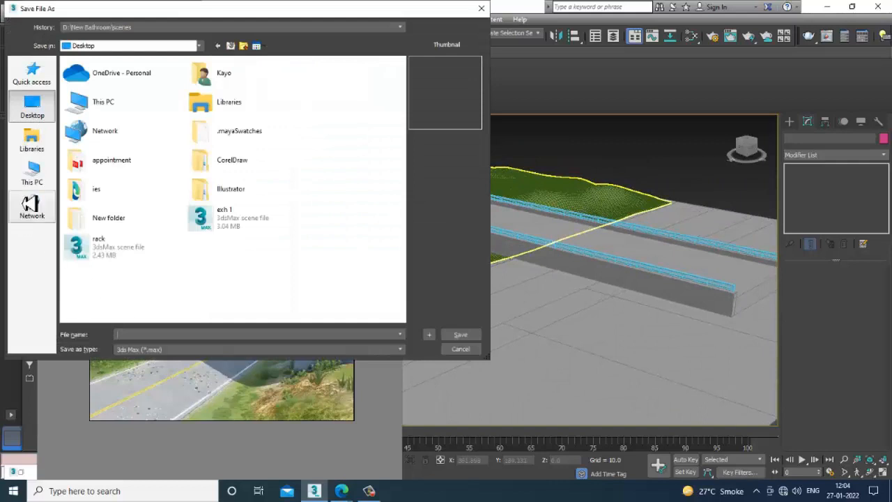
{"action": "left_click", "coordinate": [32, 174]}
{"action": "double_click", "coordinate": [245, 220]}
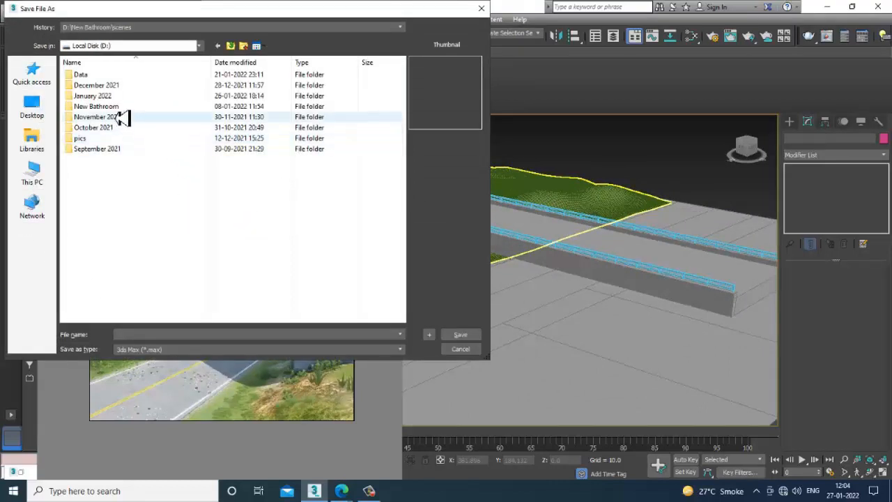
{"action": "double_click", "coordinate": [117, 96]}
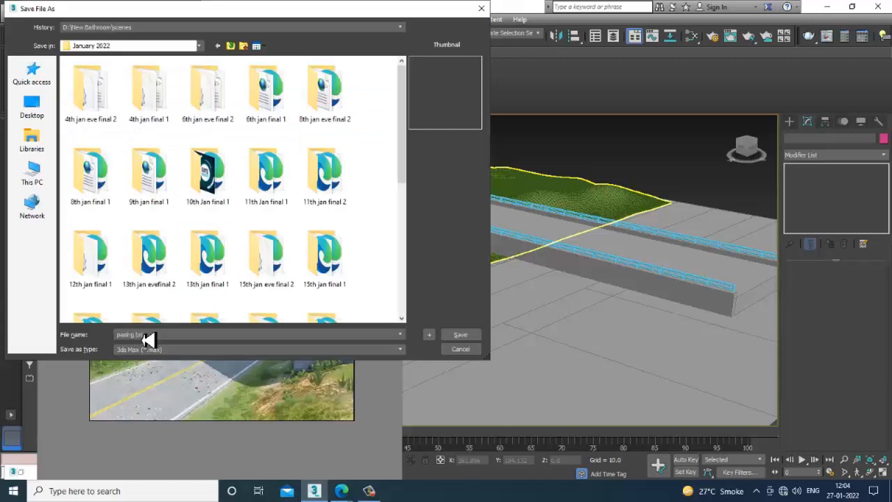
{"action": "key", "text": "Return"}
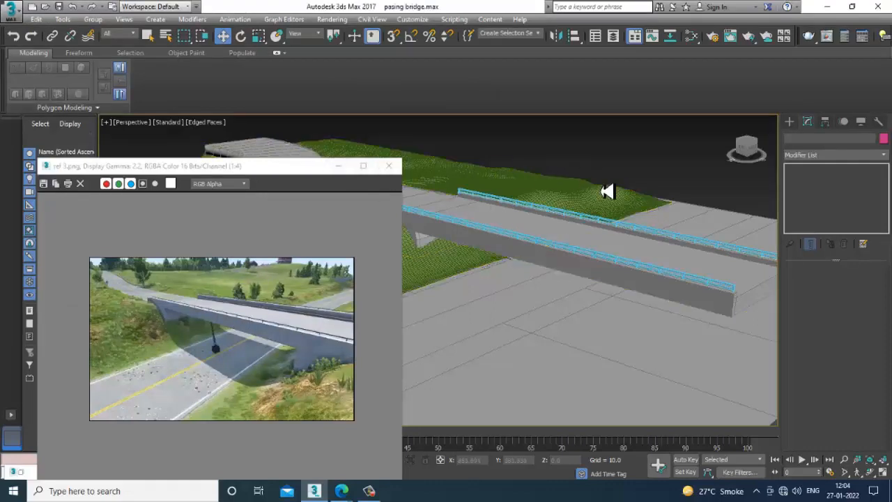
- Select the grass terrain and raise the ground along the side of the curved road with the Push/Pull brush
{"action": "mouse_move", "coordinate": [618, 224]}
{"action": "middle_mouse_down", "text": "alt"}
{"action": "mouse_move", "coordinate": [623, 235]}
{"action": "mouse_move", "coordinate": [572, 243]}
{"action": "mouse_move", "coordinate": [597, 219]}
{"action": "mouse_move", "coordinate": [609, 235]}
{"action": "middle_mouse_up", "text": "alt"}
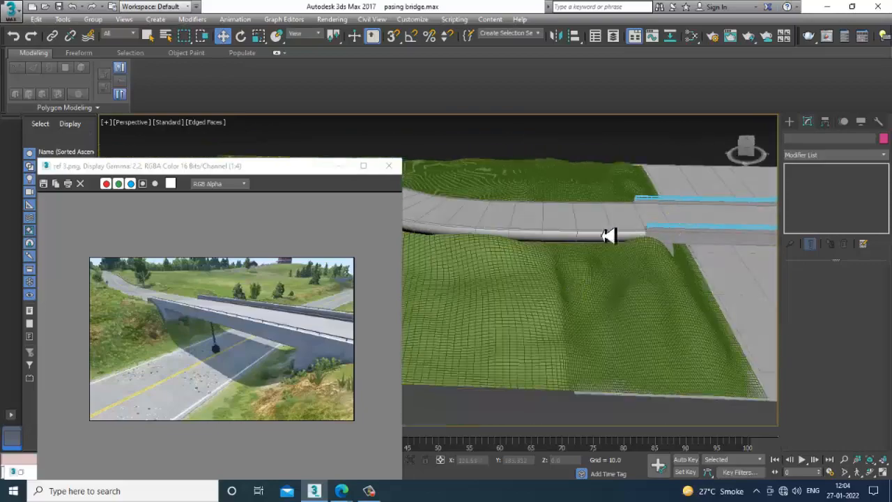
{"action": "left_click", "coordinate": [510, 251]}
{"action": "middle_click_drag", "start_coordinate": [509, 251], "coordinate": [625, 302], "text": "alt"}
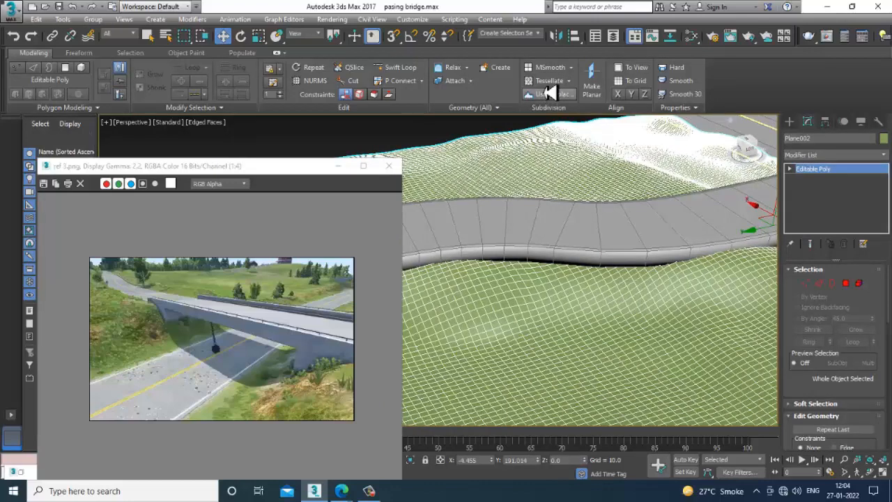
{"action": "left_click", "coordinate": [77, 54]}
{"action": "left_click", "coordinate": [392, 78]}
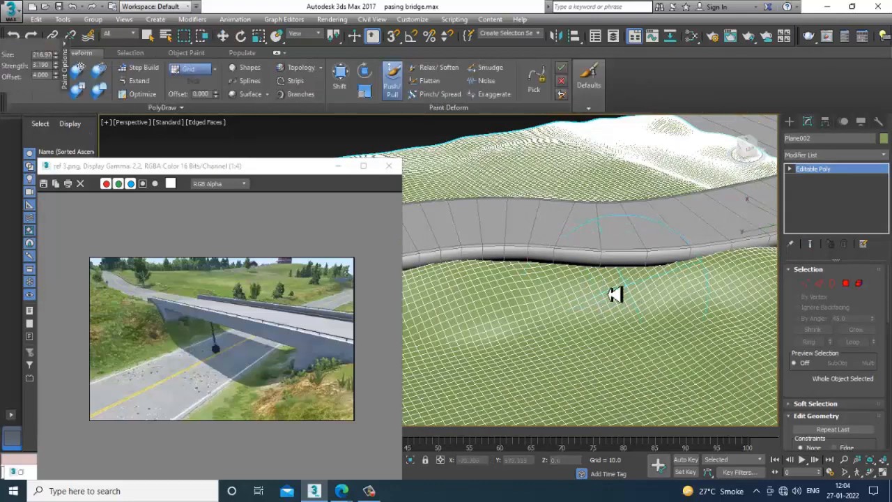
{"action": "mouse_move", "coordinate": [615, 294]}
{"action": "left_mouse_down"}
{"action": "mouse_move", "coordinate": [498, 289]}
{"action": "mouse_move", "coordinate": [637, 285]}
{"action": "mouse_move", "coordinate": [564, 288]}
{"action": "left_mouse_up"}
{"action": "middle_click_drag", "start_coordinate": [564, 288], "coordinate": [563, 284], "text": "alt"}
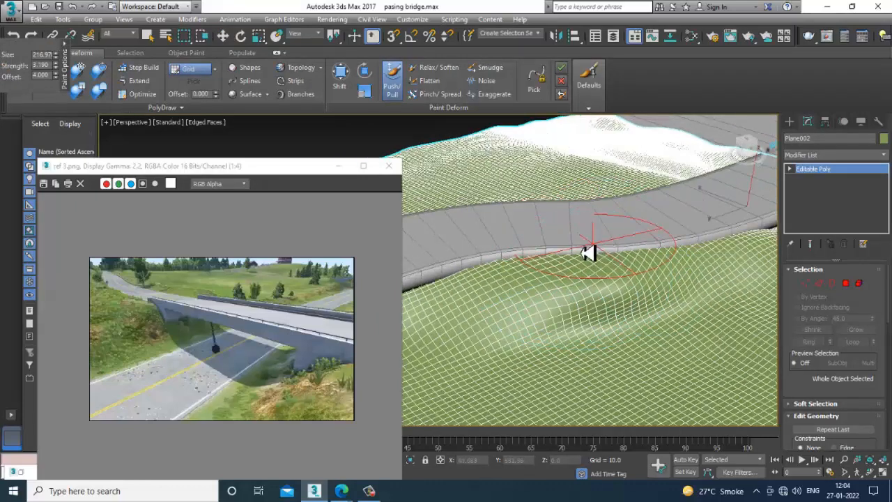
{"action": "left_click_drag", "start_coordinate": [618, 284], "coordinate": [537, 294]}
{"action": "mouse_move", "coordinate": [537, 295]}
{"action": "middle_mouse_down", "text": "alt"}
{"action": "mouse_move", "coordinate": [506, 291]}
{"action": "mouse_move", "coordinate": [572, 293]}
{"action": "middle_mouse_up", "text": "alt"}
{"action": "left_click_drag", "start_coordinate": [574, 292], "coordinate": [529, 313]}
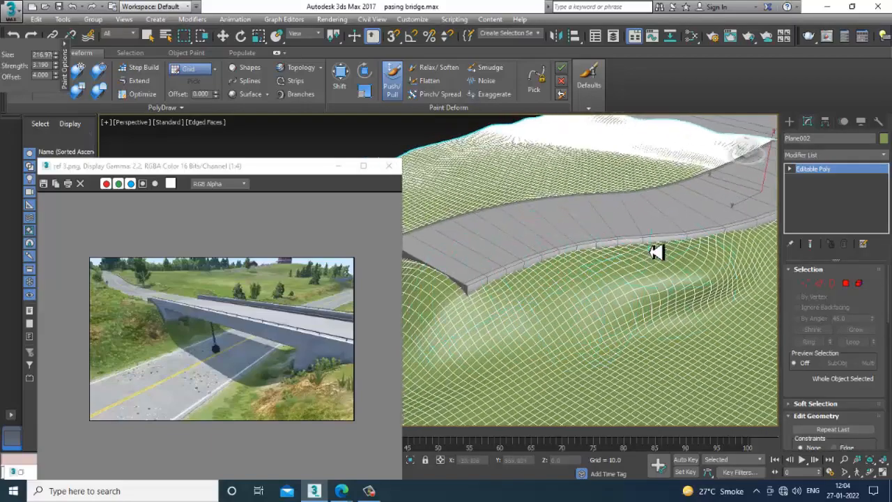
- Build up the terrain with Push/Pull strokes from the road's far end to the start of the bridge
{"action": "mouse_move", "coordinate": [579, 258]}
{"action": "middle_mouse_down", "text": "alt"}
{"action": "mouse_move", "coordinate": [560, 255]}
{"action": "mouse_move", "coordinate": [701, 247]}
{"action": "mouse_move", "coordinate": [685, 272]}
{"action": "mouse_move", "coordinate": [692, 300]}
{"action": "mouse_move", "coordinate": [552, 291]}
{"action": "mouse_move", "coordinate": [705, 225]}
{"action": "middle_mouse_up", "text": "alt"}
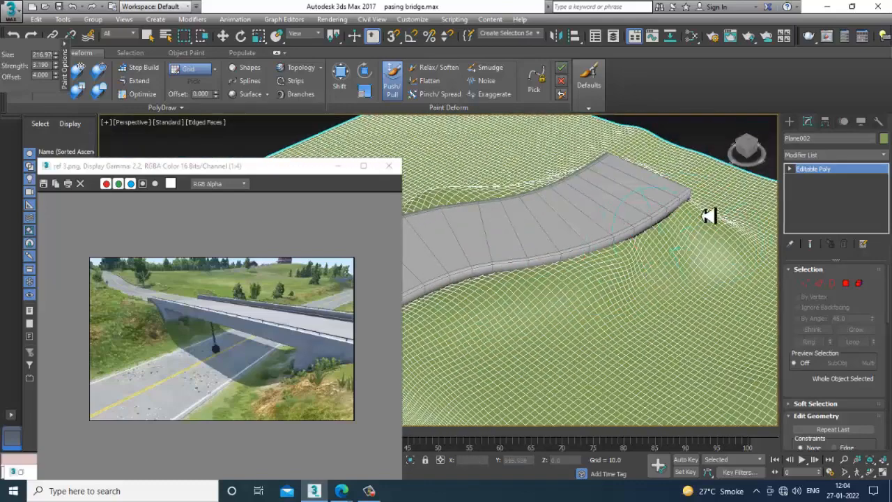
{"action": "mouse_move", "coordinate": [513, 283]}
{"action": "middle_mouse_down", "text": "alt"}
{"action": "mouse_move", "coordinate": [652, 243]}
{"action": "mouse_move", "coordinate": [589, 325]}
{"action": "middle_mouse_up", "text": "alt"}
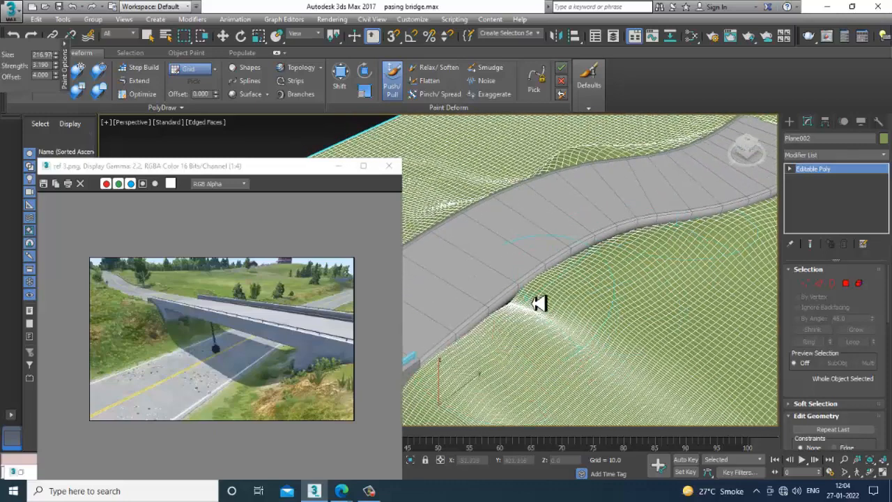
{"action": "left_click_drag", "start_coordinate": [539, 302], "coordinate": [543, 312]}
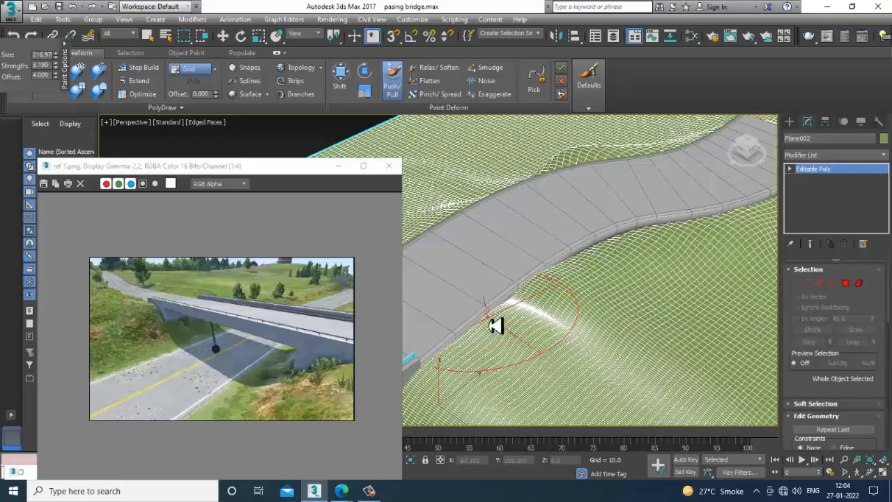
{"action": "middle_click_drag", "start_coordinate": [561, 283], "coordinate": [502, 262], "text": "alt"}
{"action": "middle_click_drag", "start_coordinate": [441, 263], "coordinate": [658, 270], "text": "alt"}
{"action": "left_click_drag", "start_coordinate": [573, 292], "coordinate": [568, 271]}
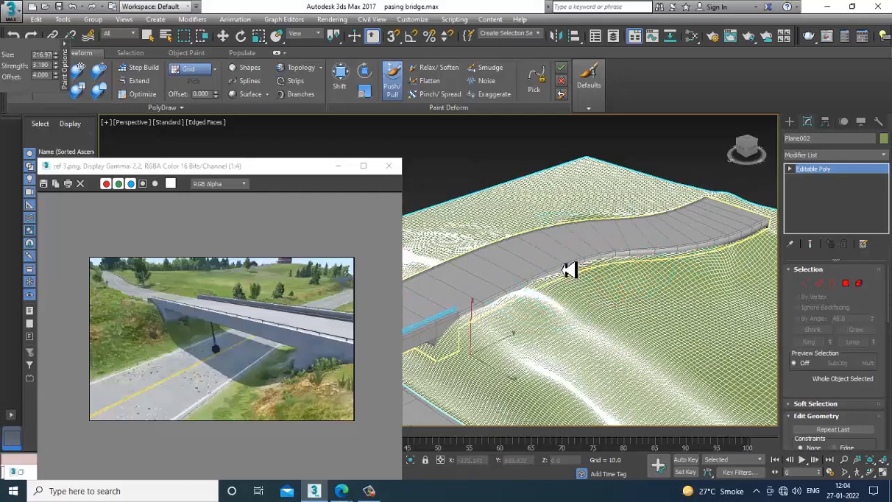
{"action": "mouse_move", "coordinate": [666, 258]}
{"action": "left_mouse_down"}
{"action": "mouse_move", "coordinate": [641, 278]}
{"action": "mouse_move", "coordinate": [649, 279]}
{"action": "mouse_move", "coordinate": [673, 258]}
{"action": "mouse_move", "coordinate": [638, 271]}
{"action": "left_mouse_up"}
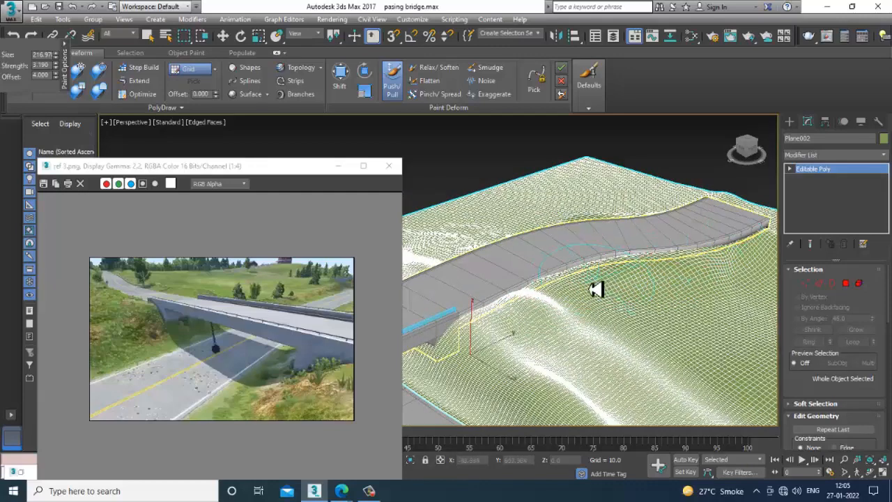
{"action": "middle_click_drag", "start_coordinate": [593, 286], "coordinate": [690, 382], "text": "alt"}
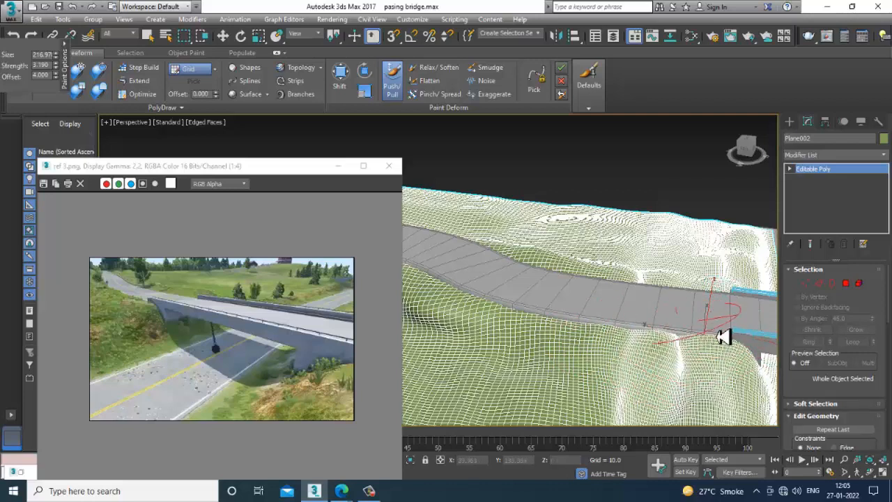
{"action": "middle_click_drag", "start_coordinate": [706, 341], "coordinate": [639, 334], "text": "alt"}
- Turn off edged faces and smooth the dark dent and rough ground beside the road's far end with Relax/Soften
{"action": "key", "text": "w"}
{"action": "key", "text": "F4"}
{"action": "scroll", "coordinate": [621, 340], "scroll_direction": "down", "scroll_amount": 2}
{"action": "scroll", "coordinate": [639, 334], "scroll_direction": "up", "scroll_amount": 2}
{"action": "middle_click_drag", "start_coordinate": [456, 299], "coordinate": [622, 344], "text": "alt"}
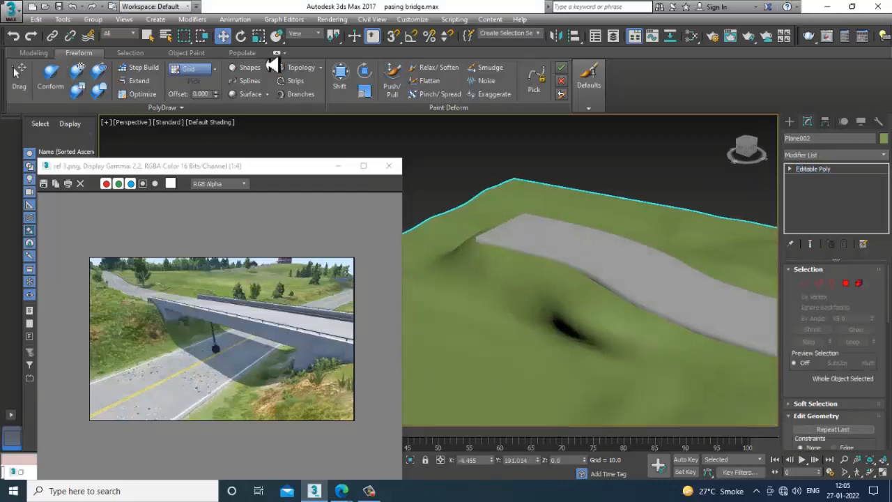
{"action": "left_click", "coordinate": [437, 68]}
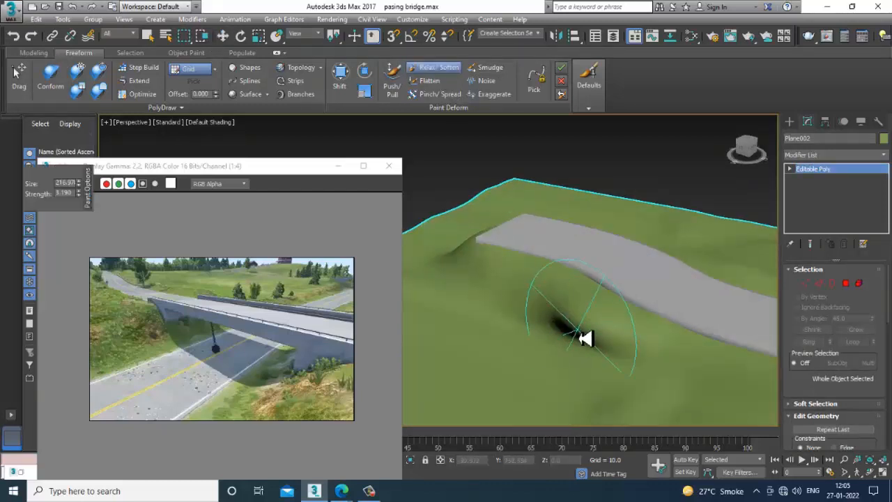
{"action": "left_click_drag", "start_coordinate": [462, 299], "coordinate": [495, 286], "text": "alt"}
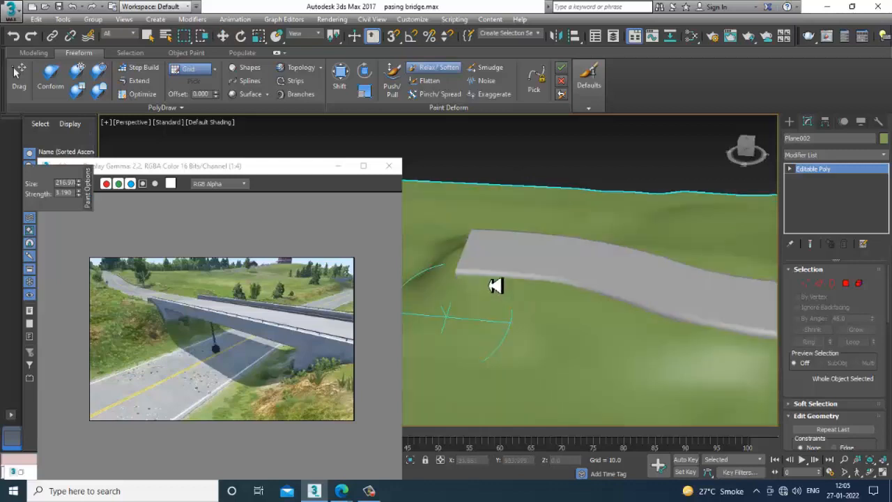
{"action": "middle_click_drag", "start_coordinate": [496, 287], "coordinate": [682, 293], "text": "alt"}
- Soften the terrain on both sides of the road near the bridge with the Relax/Soften brush
{"action": "scroll", "coordinate": [682, 293], "scroll_direction": "down", "scroll_amount": 4}
{"action": "scroll", "coordinate": [682, 293], "scroll_direction": "up", "scroll_amount": 6}
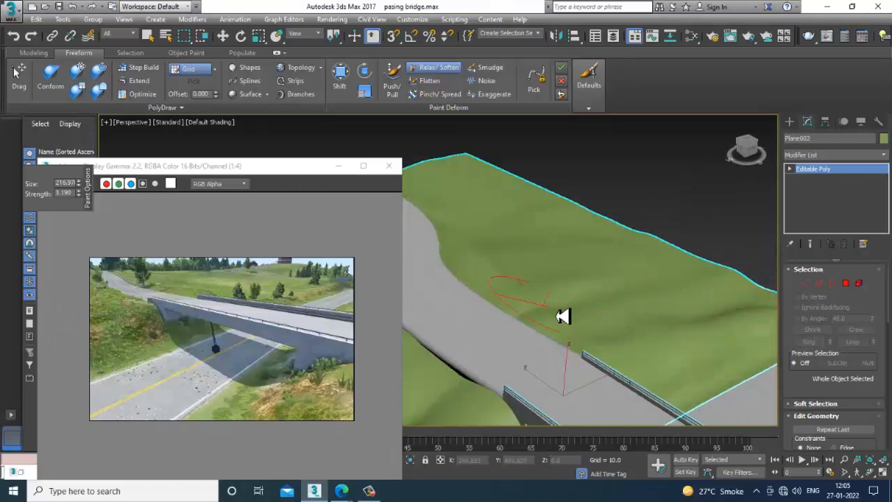
{"action": "scroll", "coordinate": [496, 269], "scroll_direction": "down", "scroll_amount": 5}
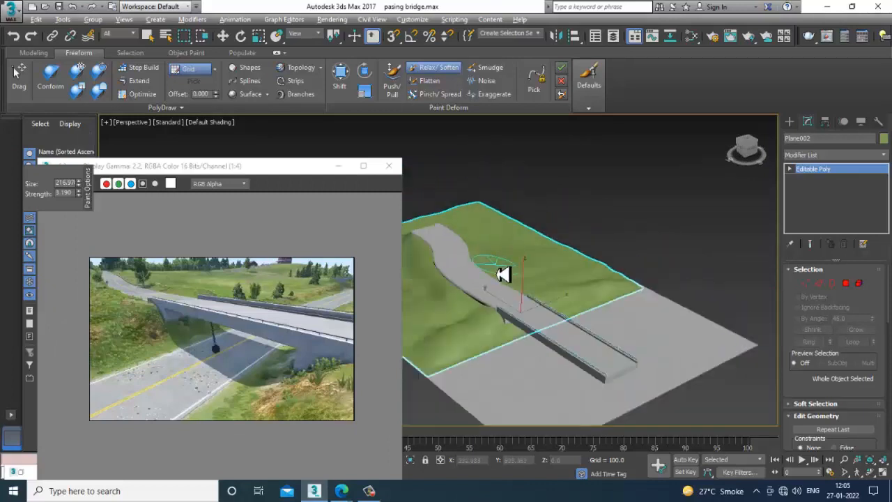
{"action": "middle_click_drag", "start_coordinate": [501, 275], "coordinate": [528, 299], "text": "alt"}
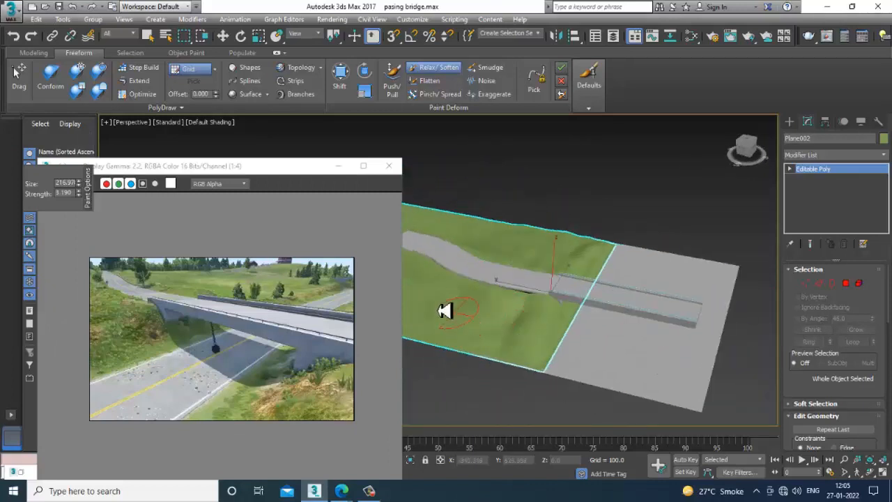
{"action": "scroll", "coordinate": [677, 319], "scroll_direction": "up", "scroll_amount": 8}
{"action": "key", "text": "F4"}
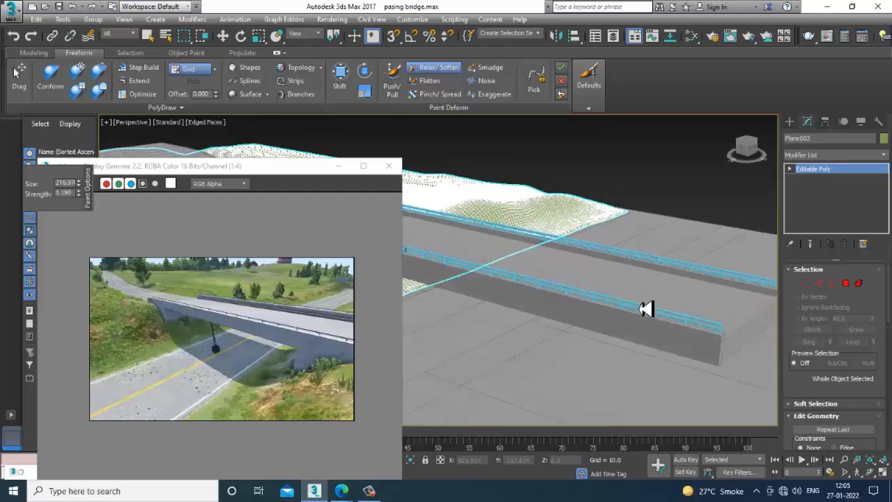
{"action": "scroll", "coordinate": [646, 309], "scroll_direction": "down", "scroll_amount": 3}
{"action": "mouse_move", "coordinate": [647, 309]}
{"action": "middle_mouse_down", "text": "alt"}
{"action": "mouse_move", "coordinate": [604, 309]}
{"action": "mouse_move", "coordinate": [643, 307]}
{"action": "middle_mouse_up", "text": "alt"}
{"action": "scroll", "coordinate": [578, 317], "scroll_direction": "down", "scroll_amount": 3}
{"action": "left_click", "coordinate": [806, 283]}
{"action": "scroll", "coordinate": [656, 318], "scroll_direction": "up", "scroll_amount": 3}
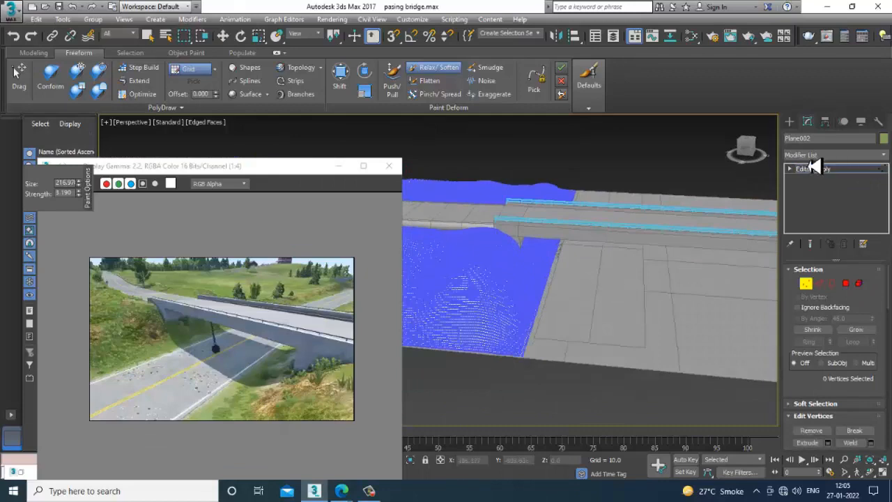
{"action": "left_click", "coordinate": [836, 174]}
{"action": "middle_click_drag", "start_coordinate": [734, 258], "coordinate": [679, 243], "text": "alt"}
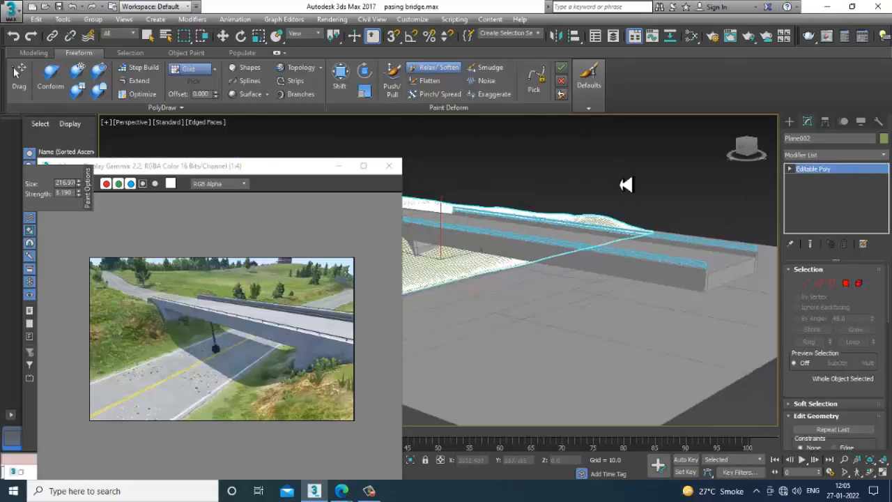
- Move the reference image window away from the model, turn off edged faces and leave the Relax/Soften brush for the Move tool
{"action": "left_click_drag", "start_coordinate": [283, 179], "coordinate": [215, 180]}
{"action": "key", "text": "1"}
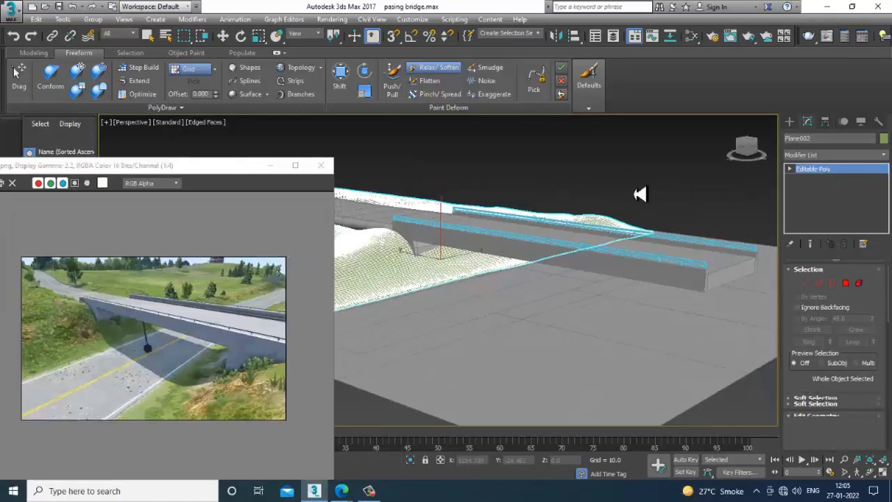
{"action": "middle_click_drag", "start_coordinate": [641, 193], "coordinate": [604, 219], "text": "alt"}
{"action": "left_click", "coordinate": [847, 175]}
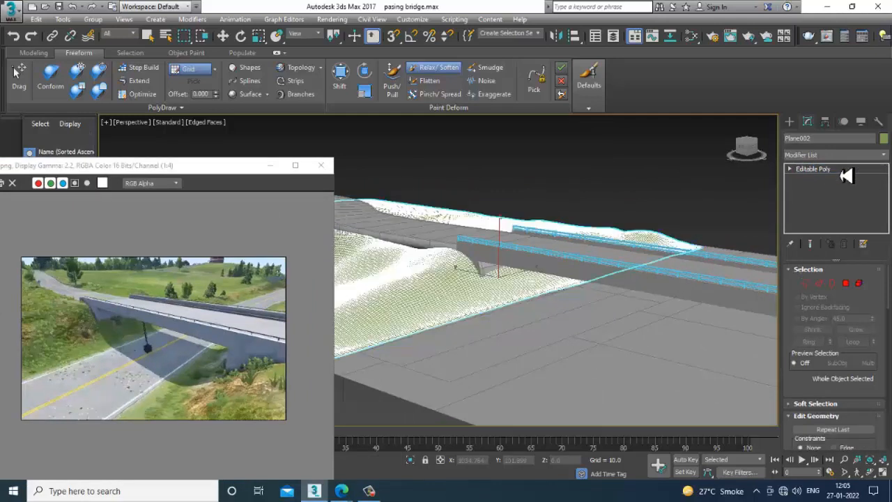
{"action": "key", "text": "F4"}
{"action": "mouse_move", "coordinate": [663, 209]}
{"action": "middle_mouse_down", "text": "alt"}
{"action": "mouse_move", "coordinate": [619, 270]}
{"action": "mouse_move", "coordinate": [678, 281]}
{"action": "mouse_move", "coordinate": [671, 273]}
{"action": "mouse_move", "coordinate": [692, 285]}
{"action": "mouse_move", "coordinate": [688, 273]}
{"action": "middle_mouse_up", "text": "alt"}
{"action": "key", "text": "w"}
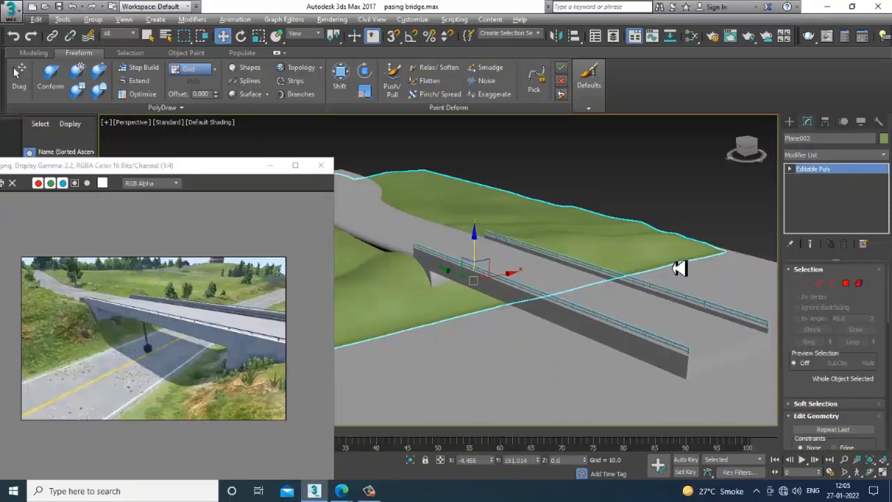
- Select the bridge-and-road mesh and examine its shape with and without edged faces
{"action": "middle_click_drag", "start_coordinate": [678, 267], "coordinate": [648, 284], "text": "alt"}
{"action": "left_click", "coordinate": [649, 293]}
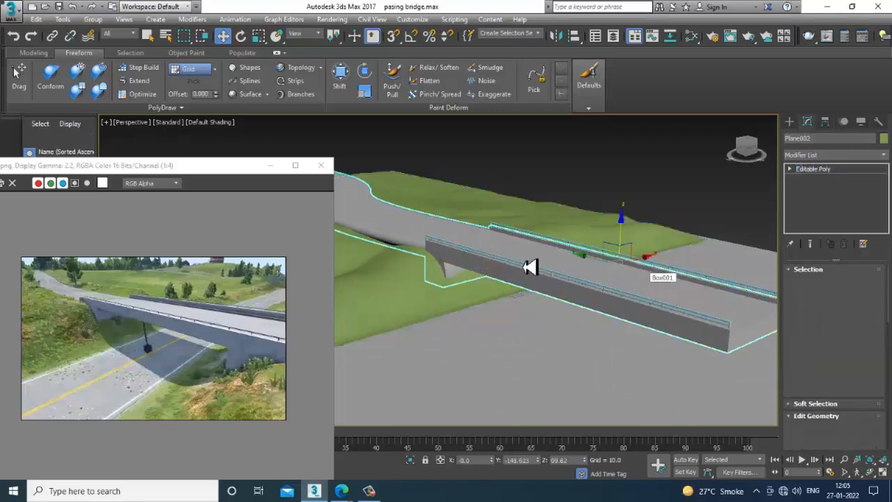
{"action": "mouse_move", "coordinate": [577, 287]}
{"action": "middle_mouse_down", "text": "alt"}
{"action": "mouse_move", "coordinate": [623, 298]}
{"action": "mouse_move", "coordinate": [608, 307]}
{"action": "mouse_move", "coordinate": [658, 313]}
{"action": "mouse_move", "coordinate": [641, 295]}
{"action": "middle_mouse_up", "text": "alt"}
{"action": "key", "text": "F4"}
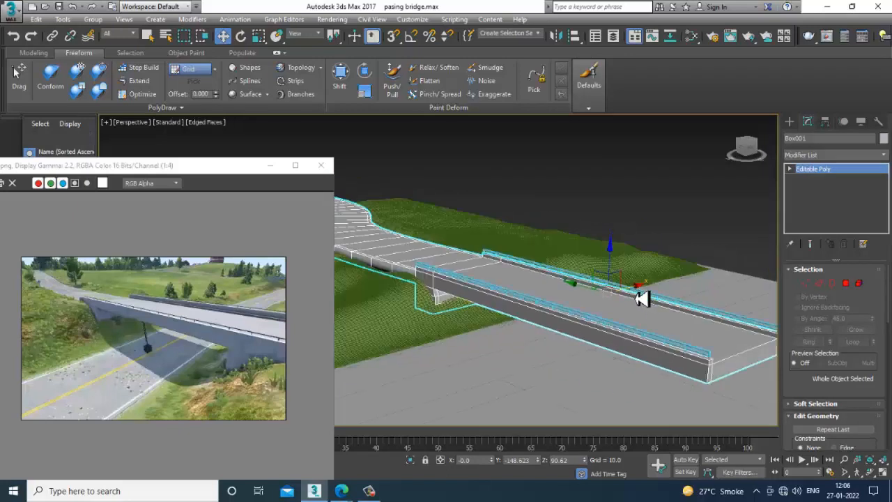
{"action": "key", "text": "F4"}
{"action": "key", "text": "F4"}
{"action": "key", "text": "F4"}
{"action": "middle_click_drag", "start_coordinate": [641, 298], "coordinate": [665, 322], "text": "alt"}
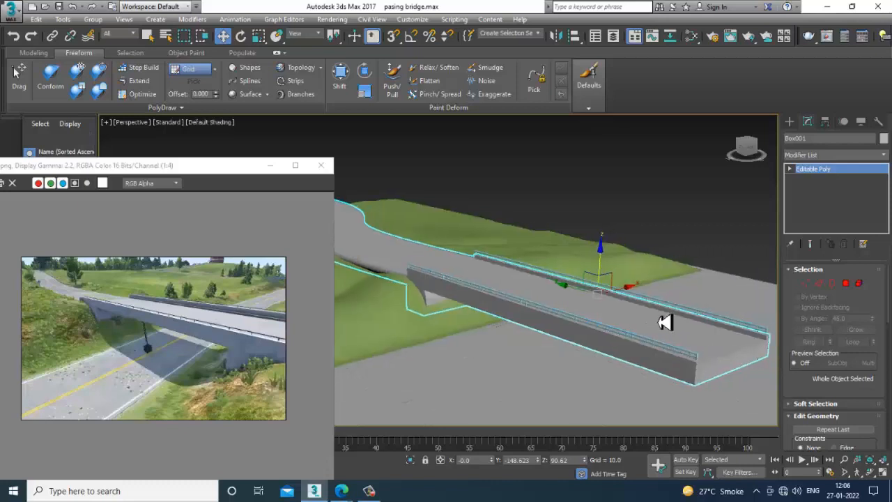